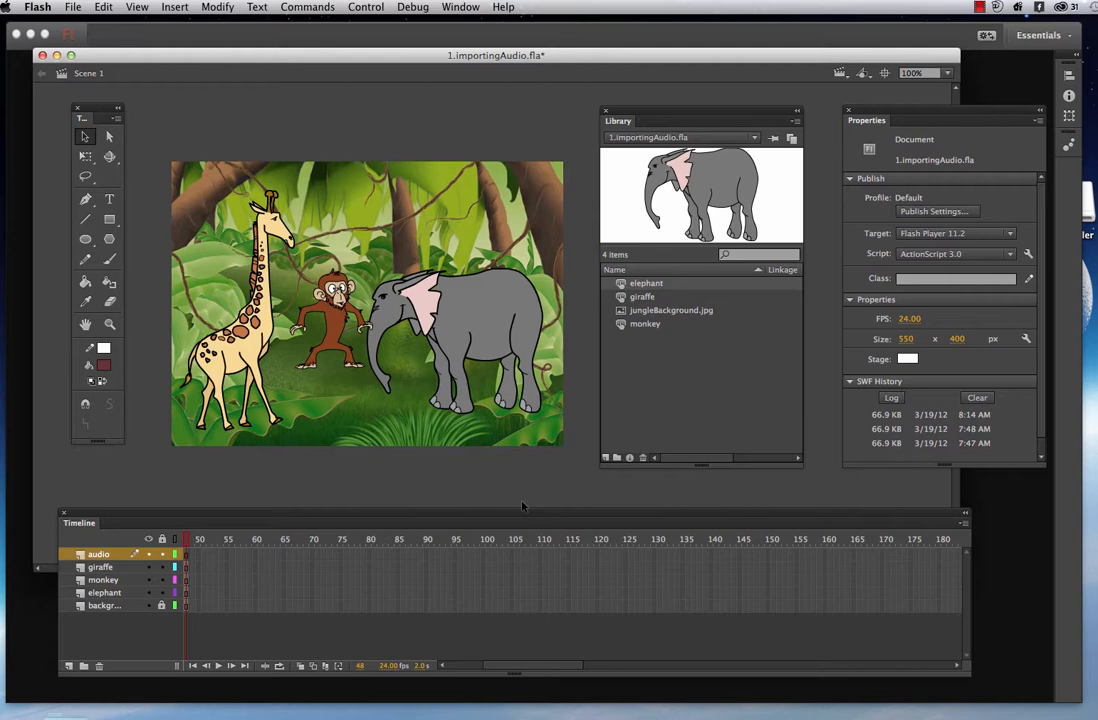
Import Elephant.wav, Giraffe.wav, JungleLoop.mp3 and Monkey.wav from the movie folder into the library
left_click(78, 8)
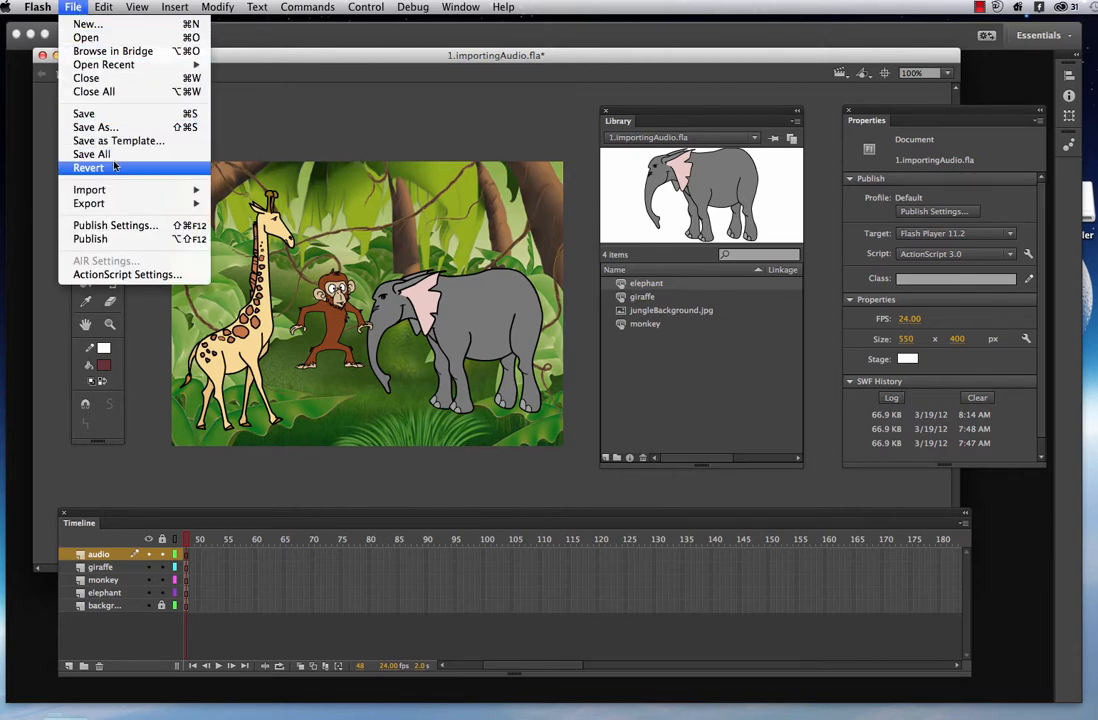
mouse_move(118, 190)
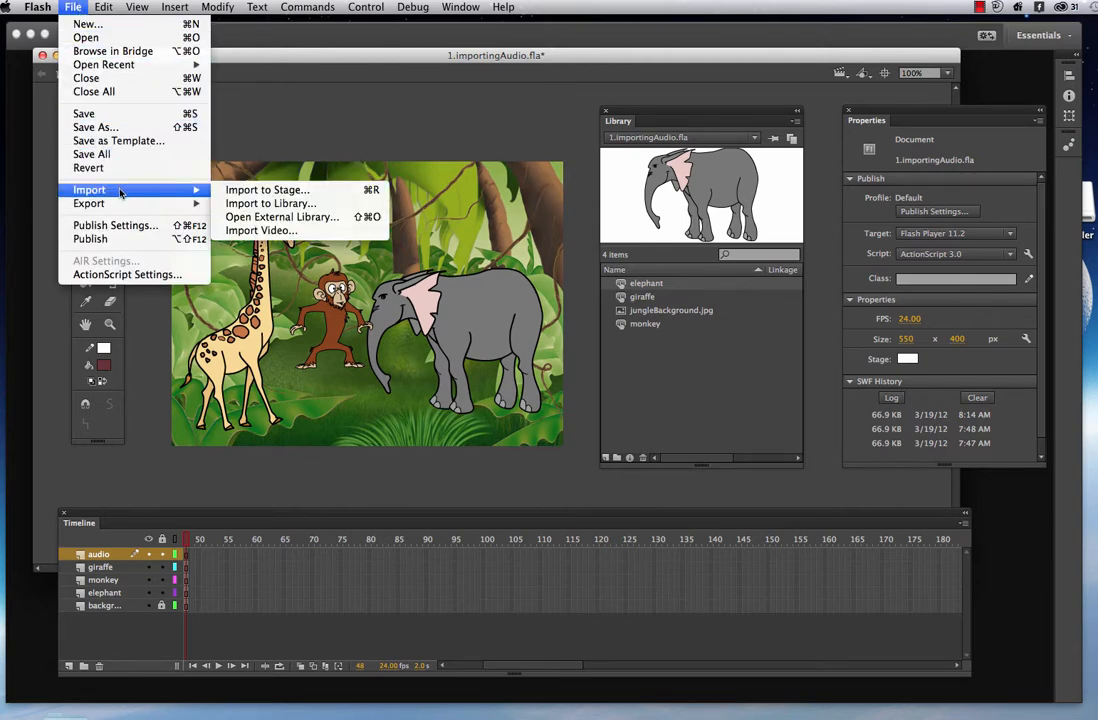
left_click(270, 203)
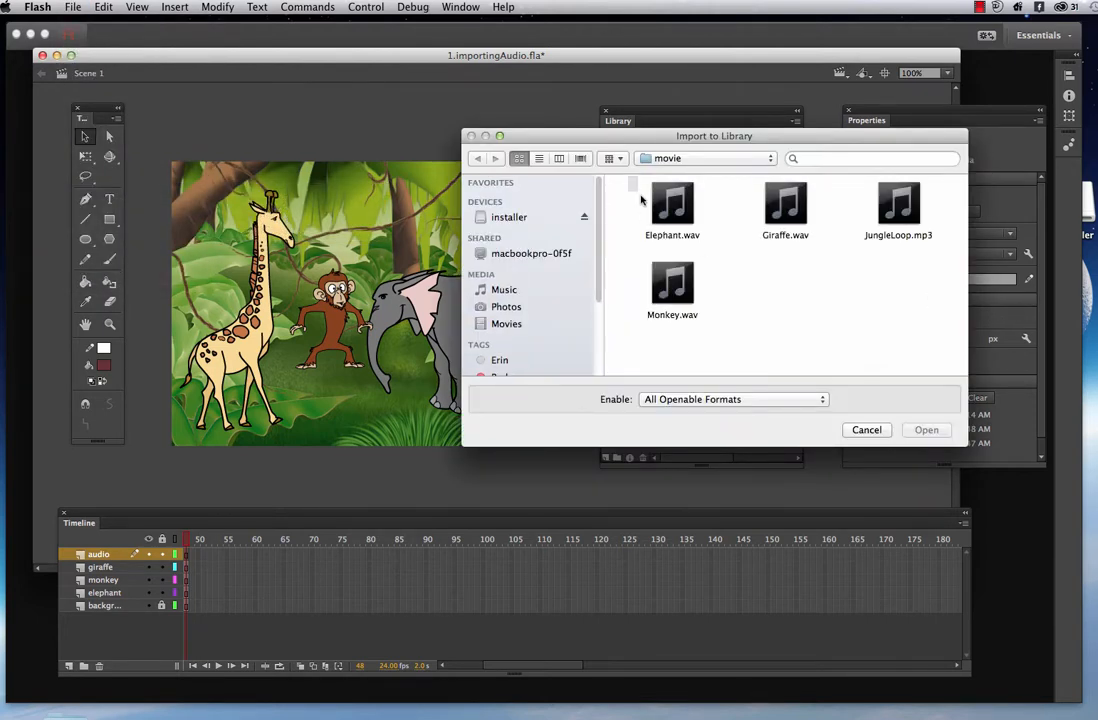
left_click_drag(642, 203, 938, 364)
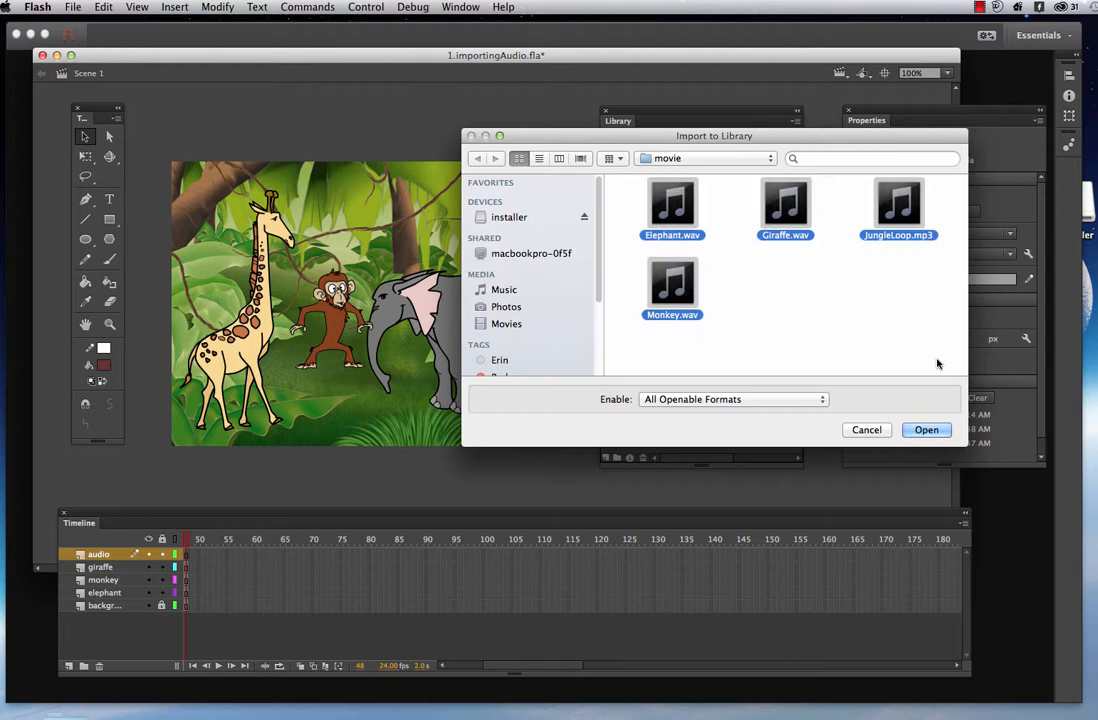
left_click(926, 429)
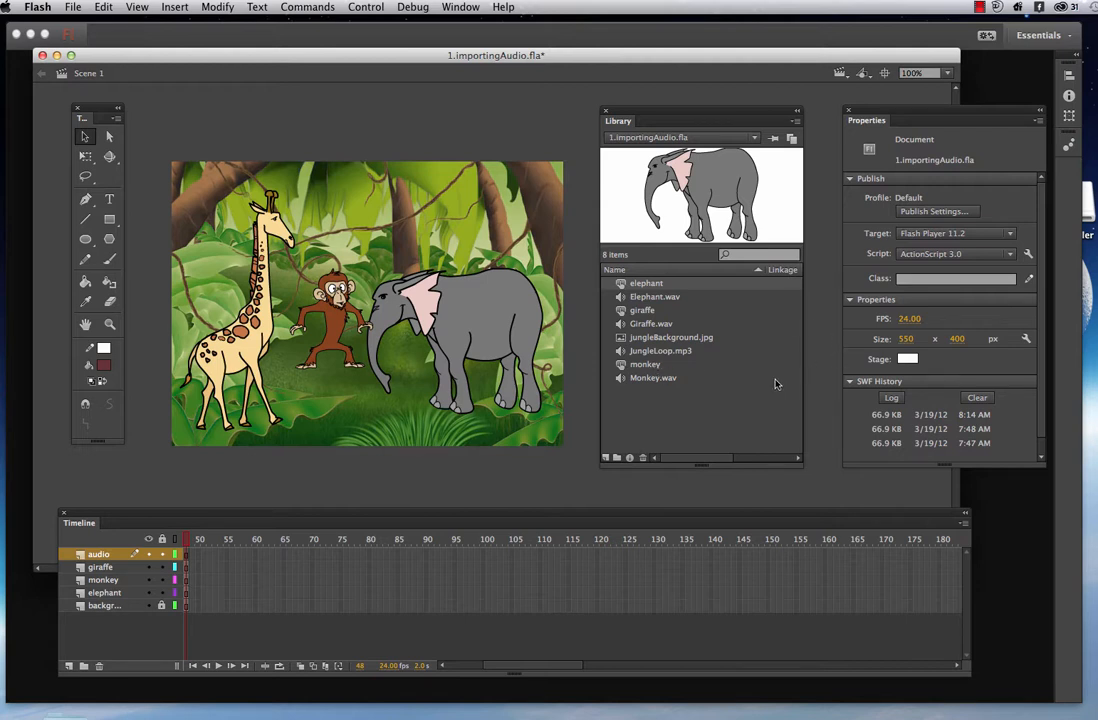
Add the JungleLoop.mp3 sound to frame 1 of the main timeline's audio layer and play the timeline
left_click(674, 353)
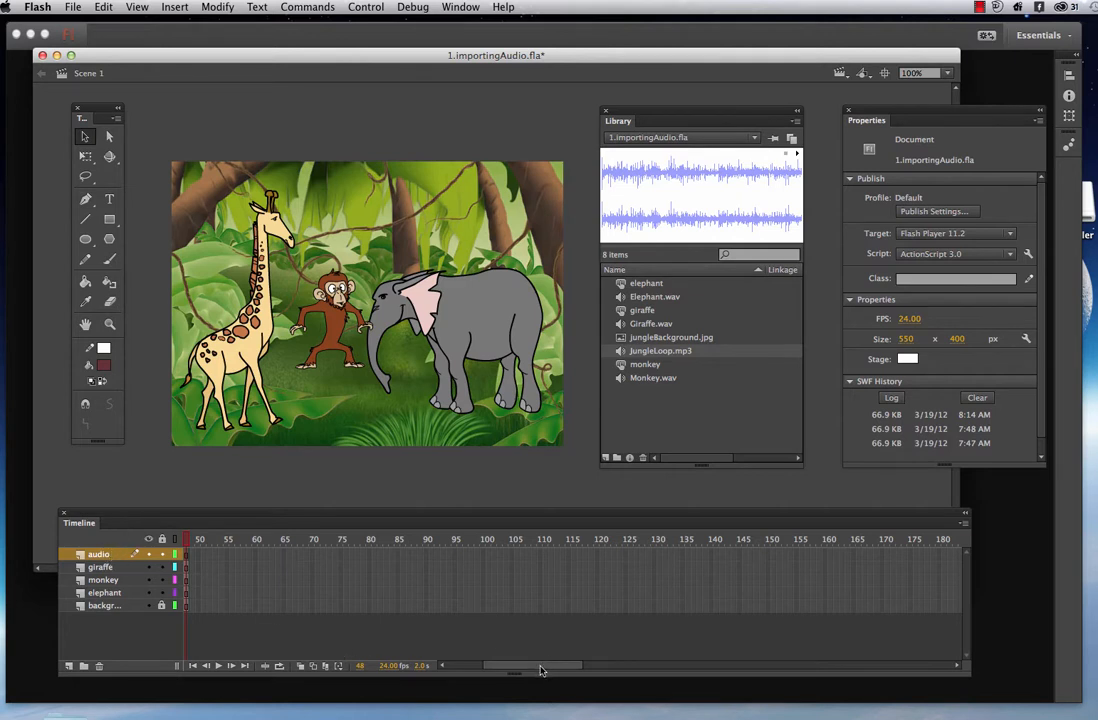
left_click_drag(540, 667, 502, 667)
left_click(185, 556)
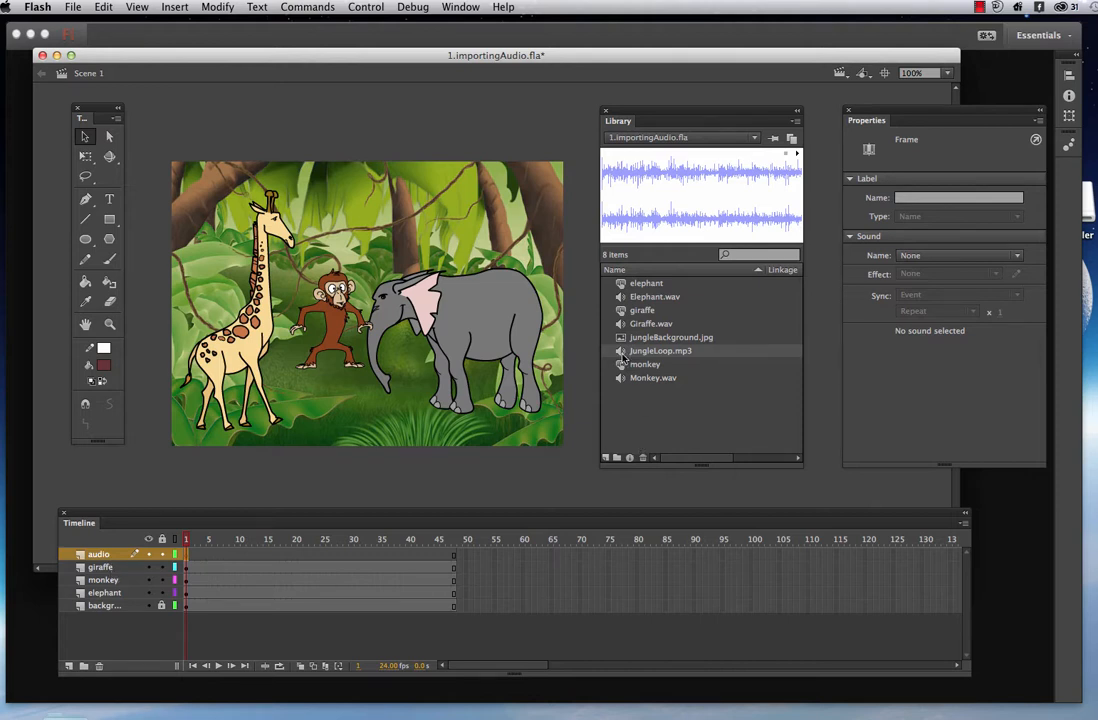
left_click_drag(623, 352, 304, 127)
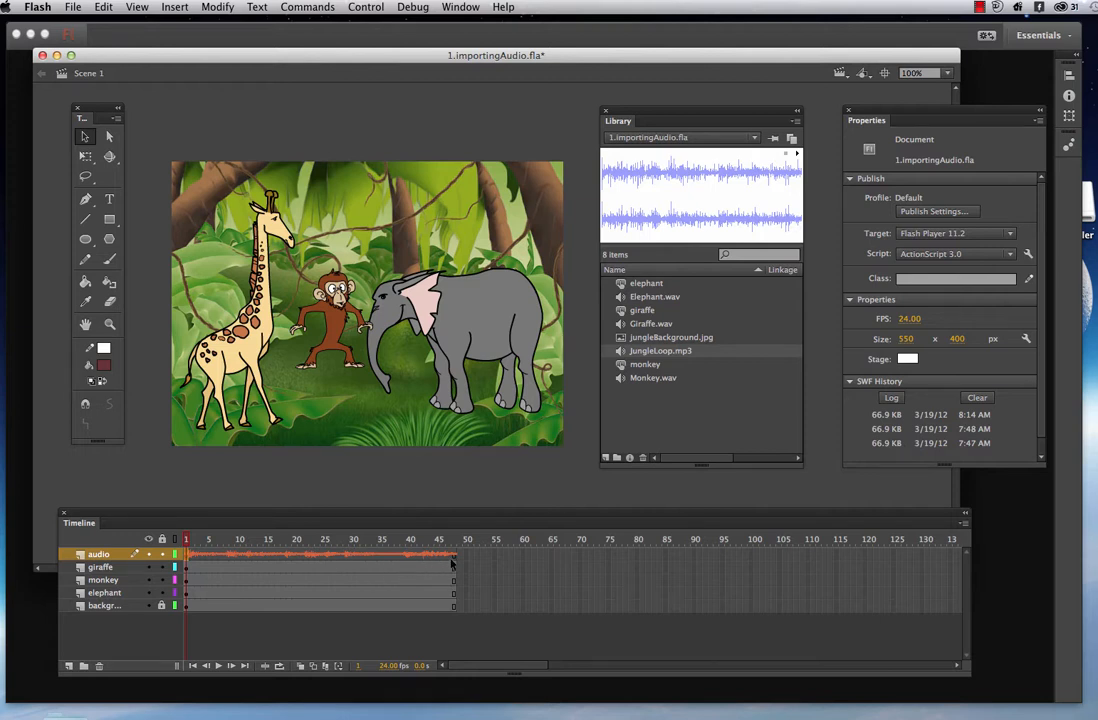
key("Return")
Open the elephant button symbol for editing and add a new layer named audio above the elephant layer
double_click(621, 285)
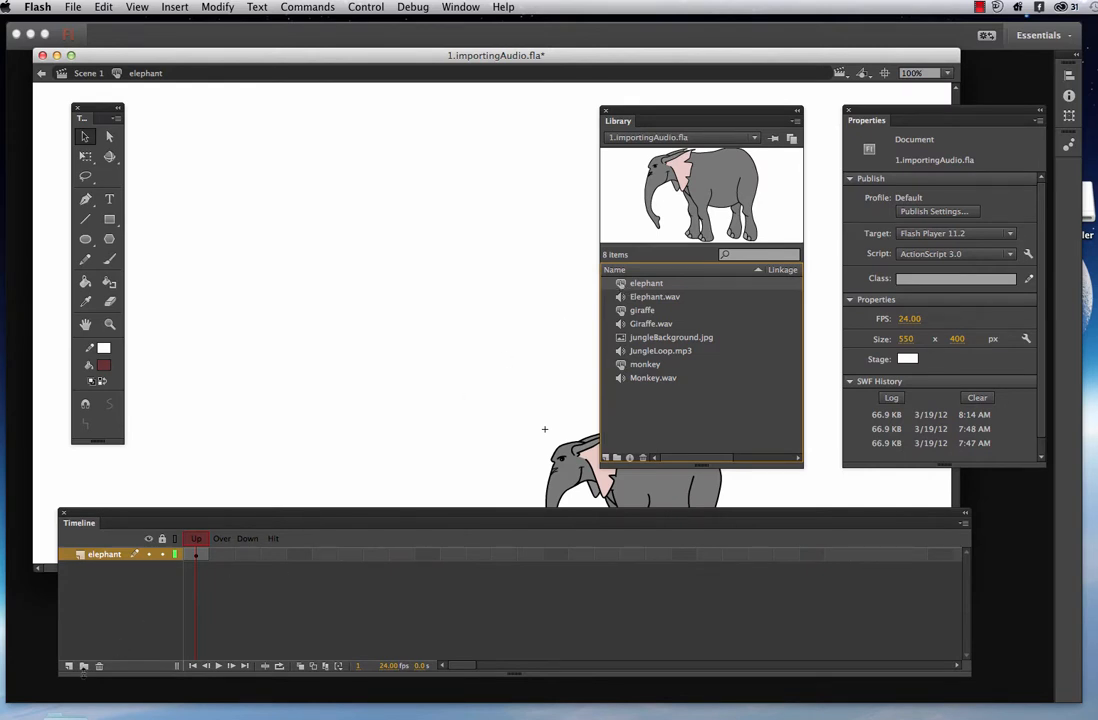
left_click(68, 666)
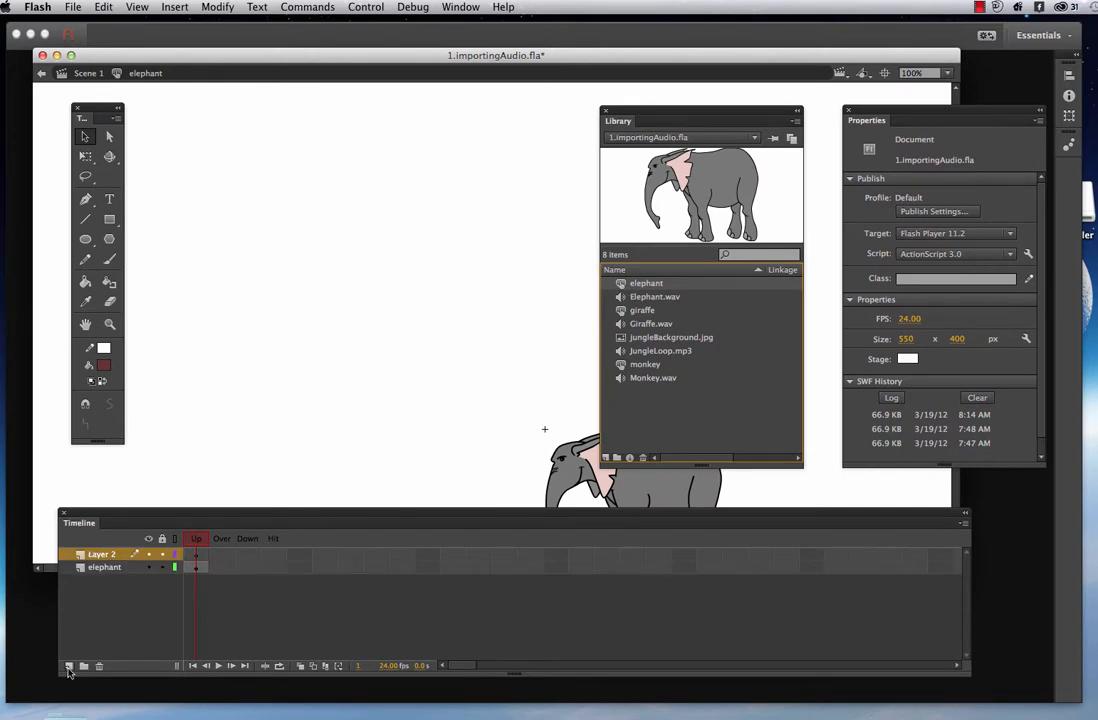
double_click(115, 556)
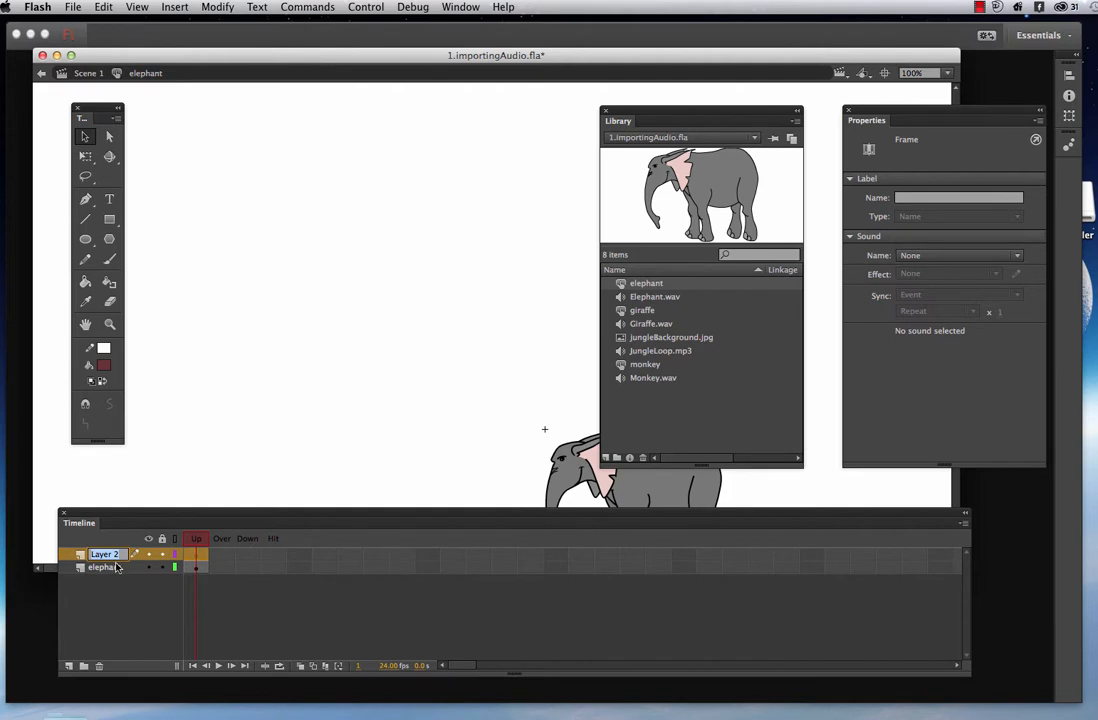
type("audio")
Insert keyframes in the Down state of both the elephant layer and the audio layer of the elephant button
left_click(248, 568)
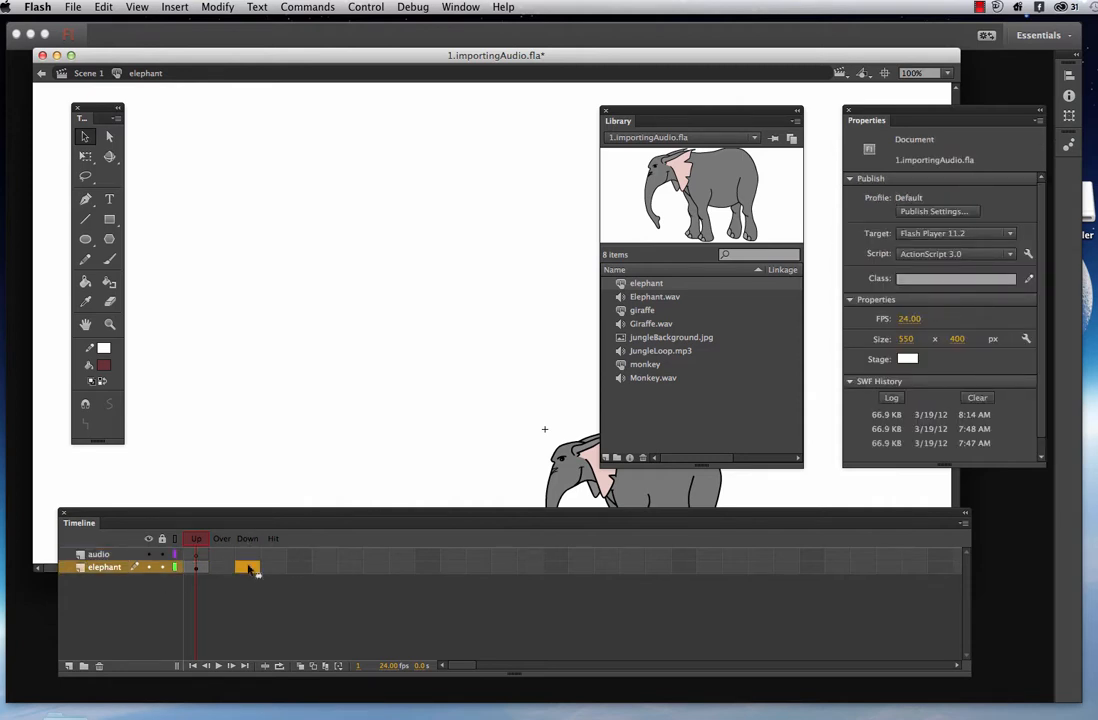
right_click(248, 569)
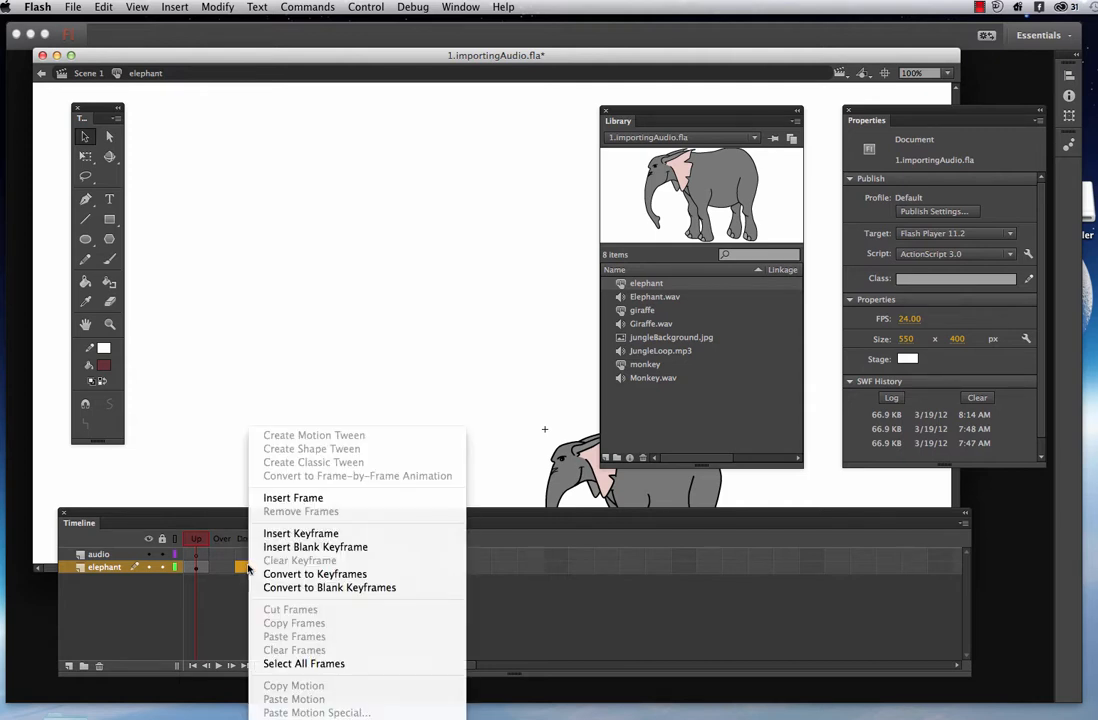
left_click(290, 534)
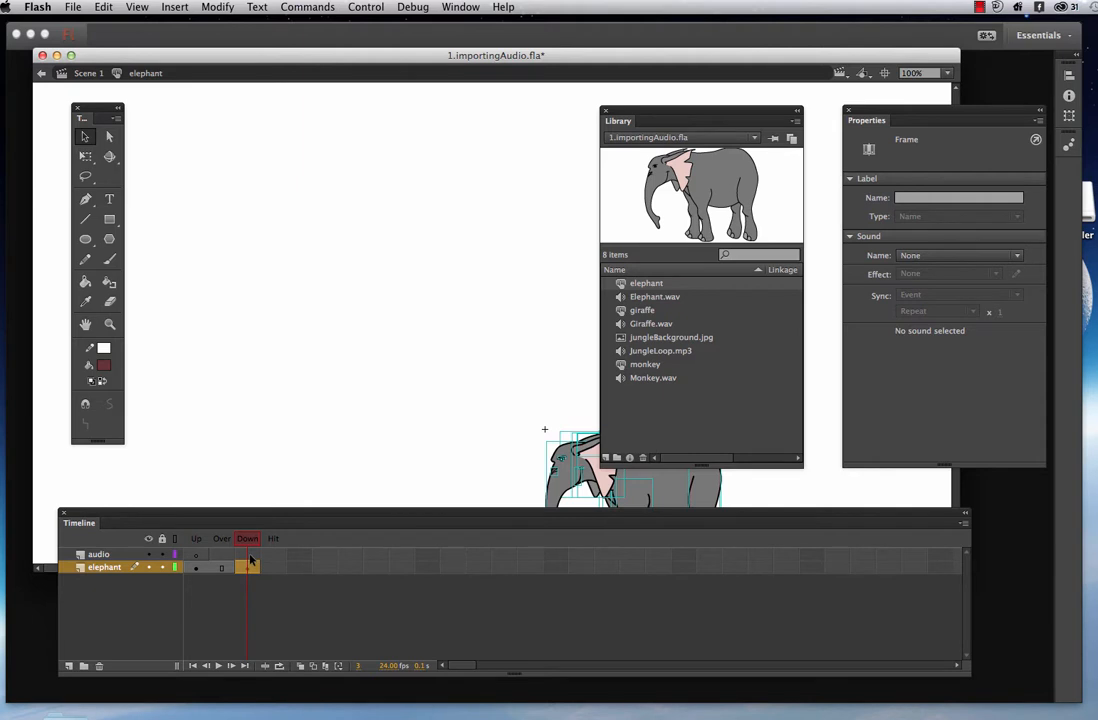
left_click(249, 555)
right_click(250, 557)
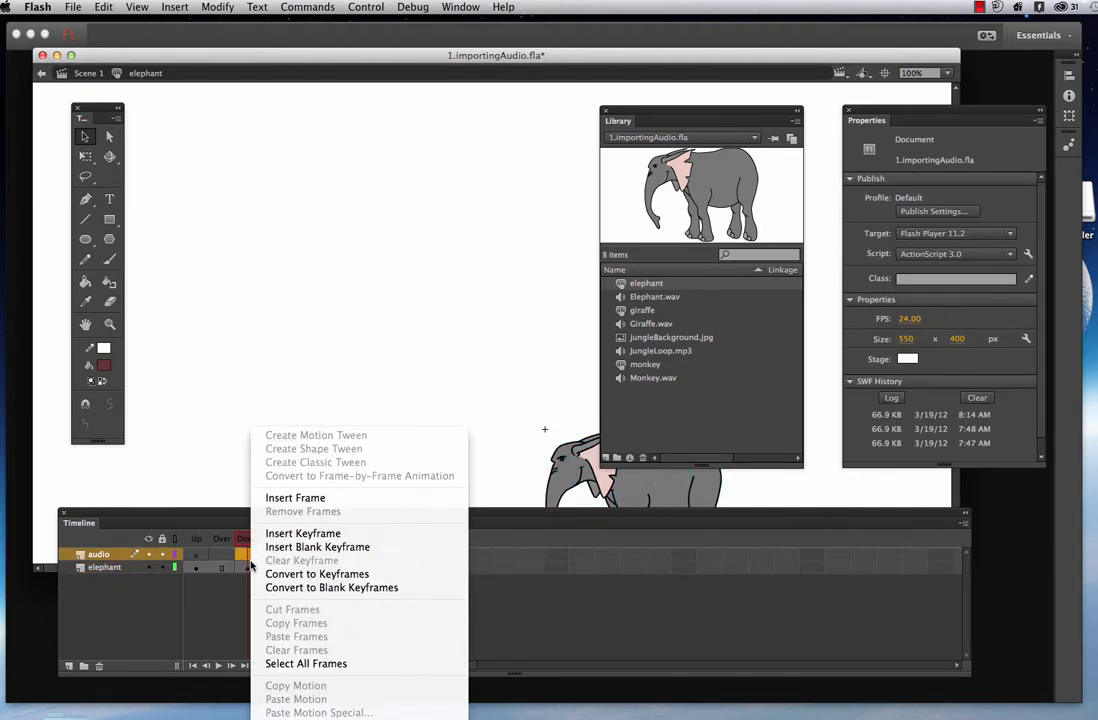
left_click(297, 536)
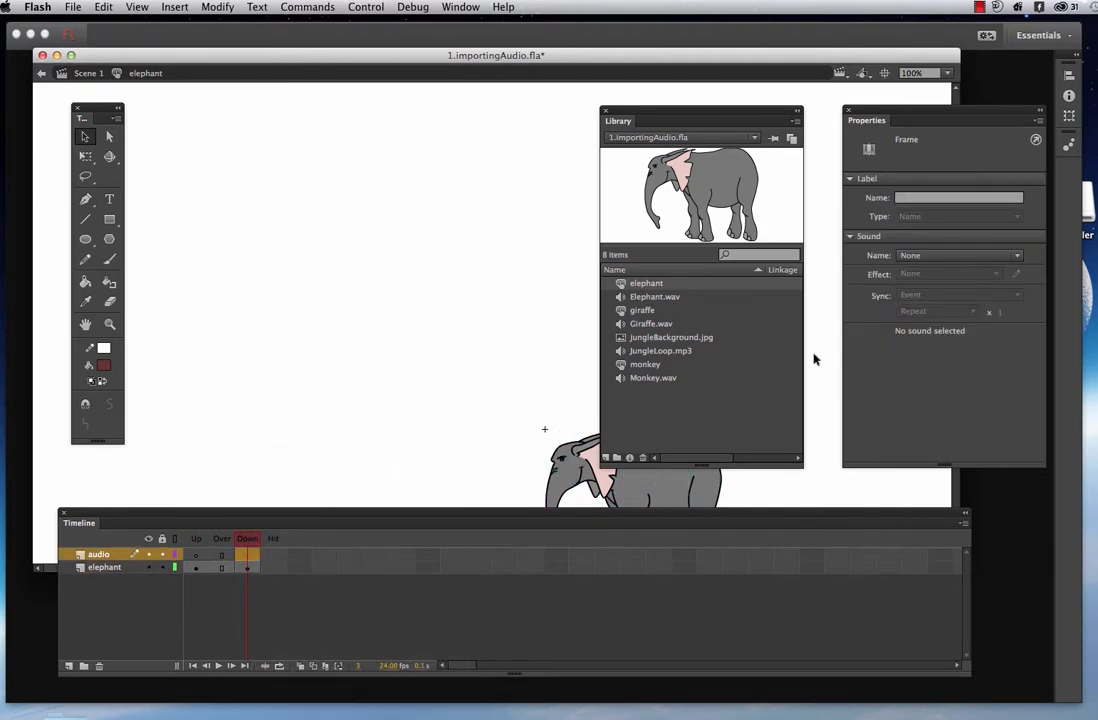
Place Elephant.wav on the audio layer's Down keyframe and return to Scene 1
left_click(621, 299)
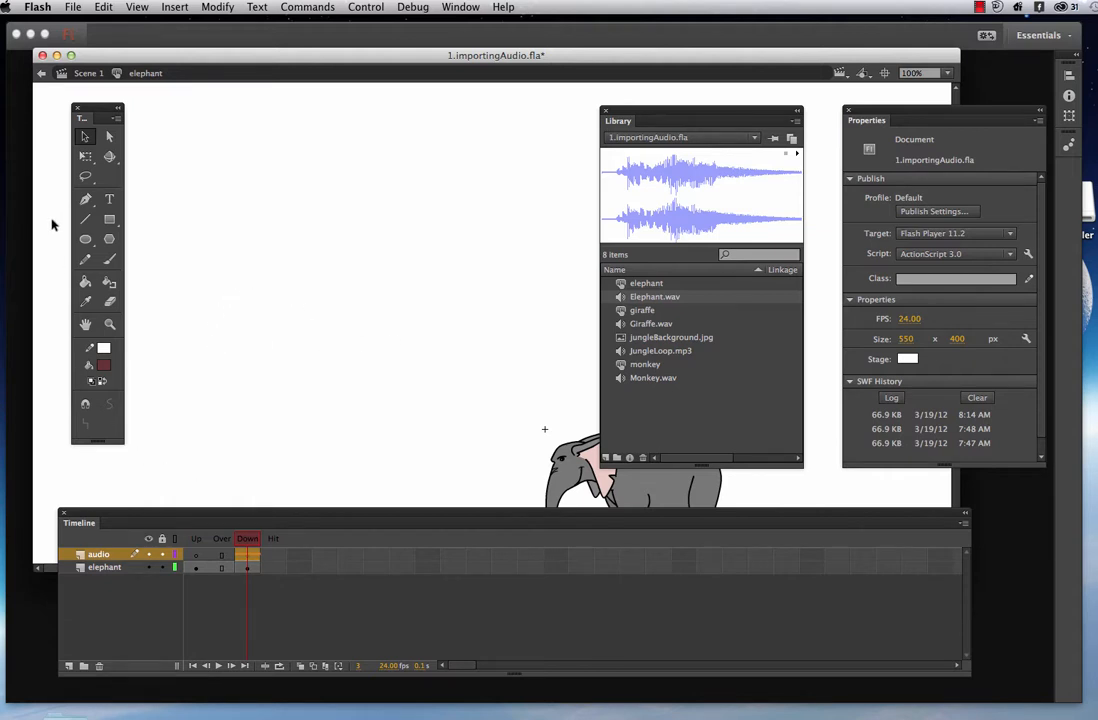
left_click(88, 74)
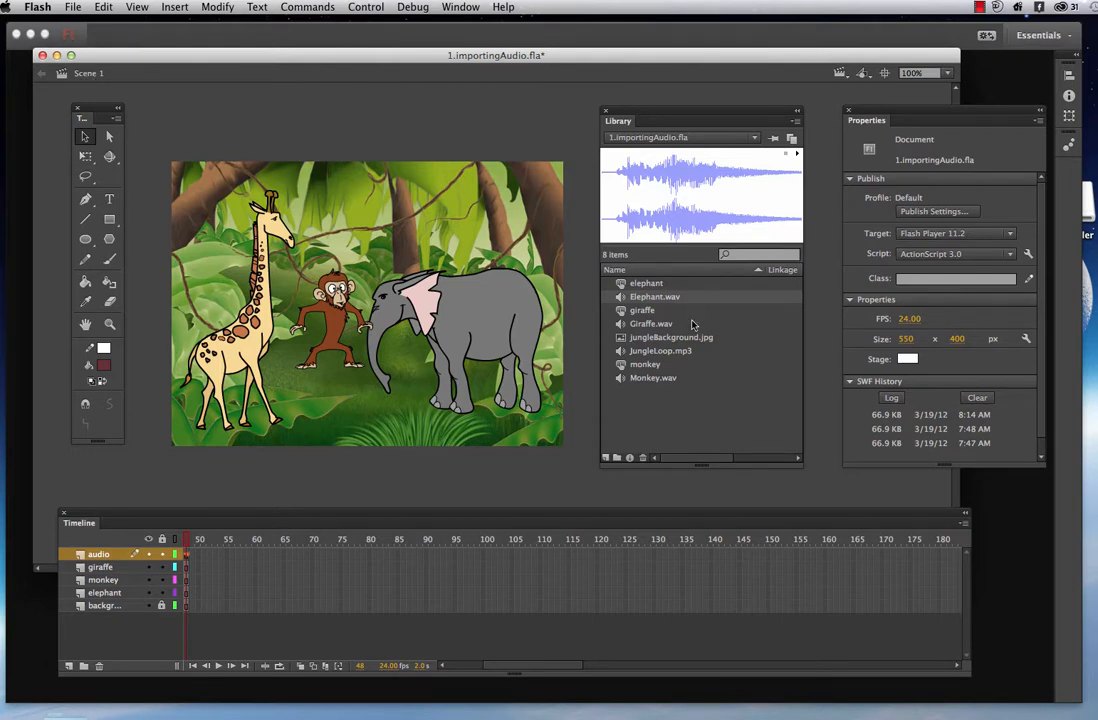
Open the giraffe button symbol for editing and add a new layer named audio above the giraffe layer
double_click(622, 316)
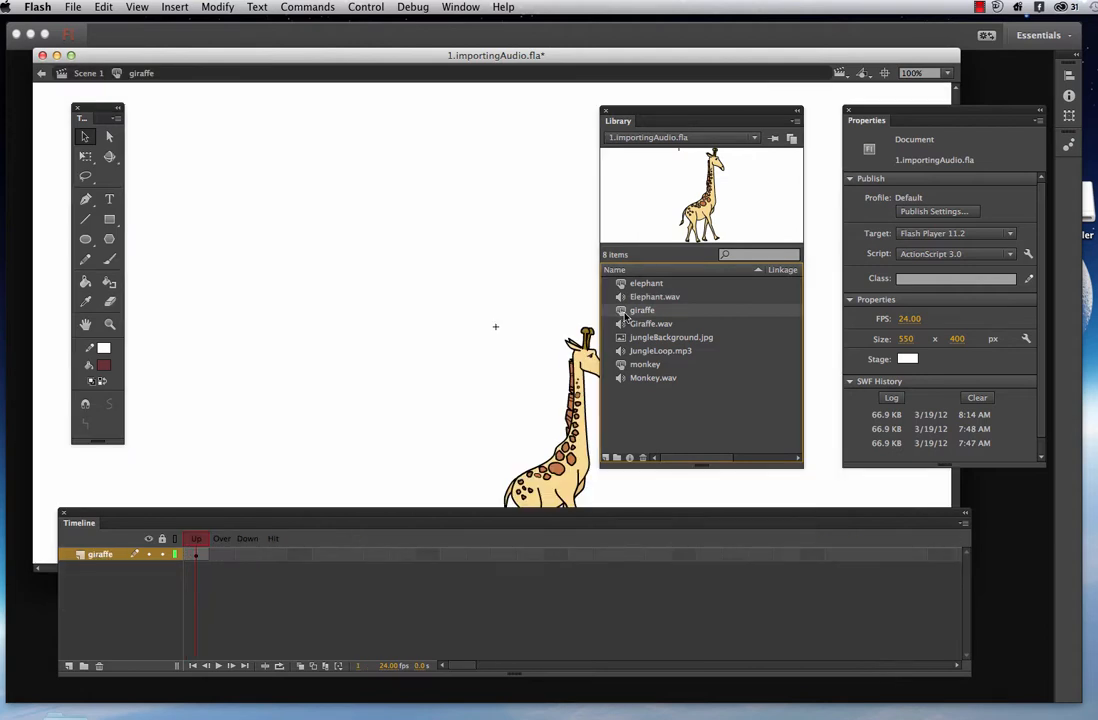
left_click(69, 666)
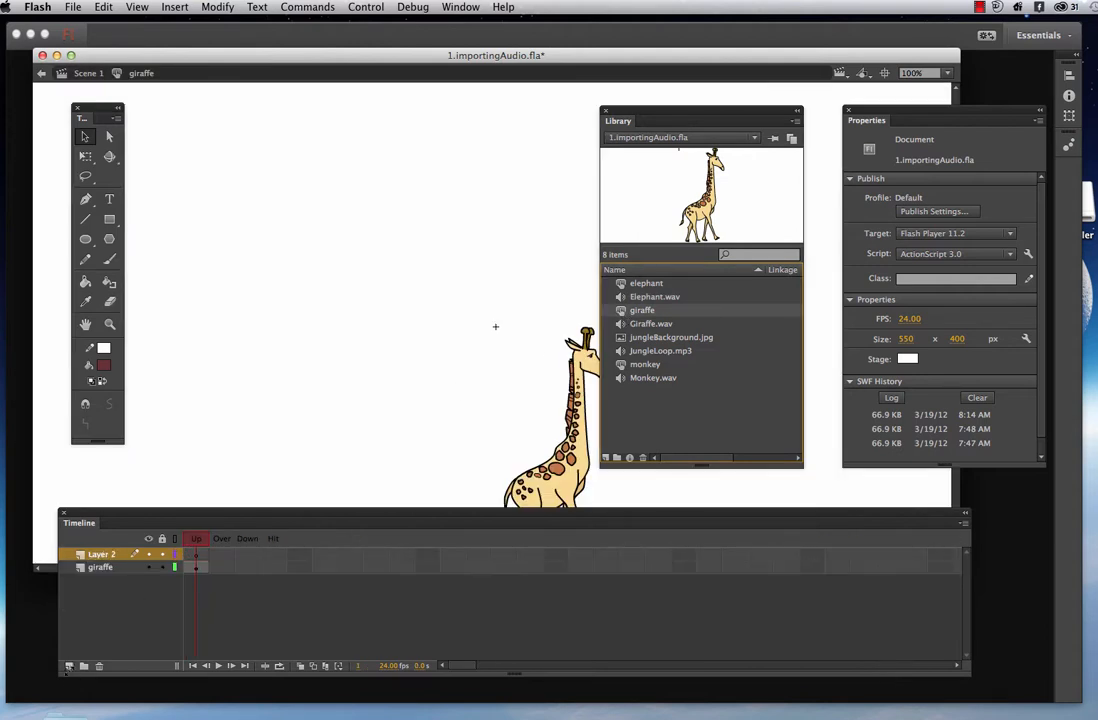
double_click(105, 554)
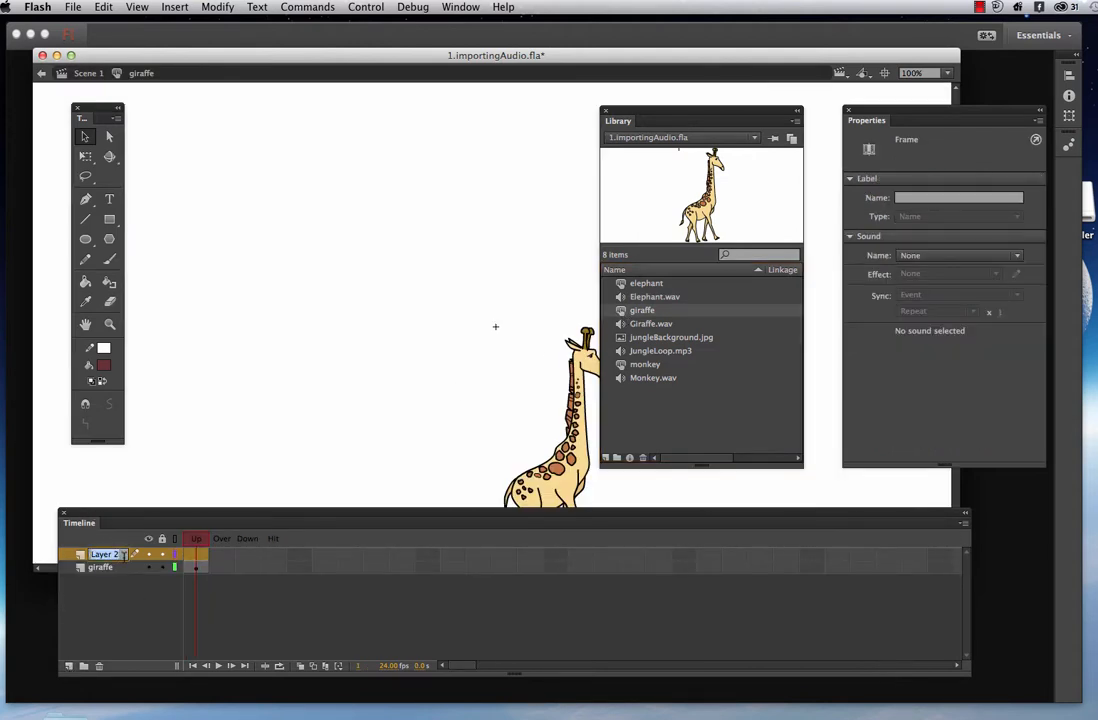
type("audio")
Insert keyframes in the Down state of both the giraffe layer and the audio layer of the giraffe button
left_click(245, 568)
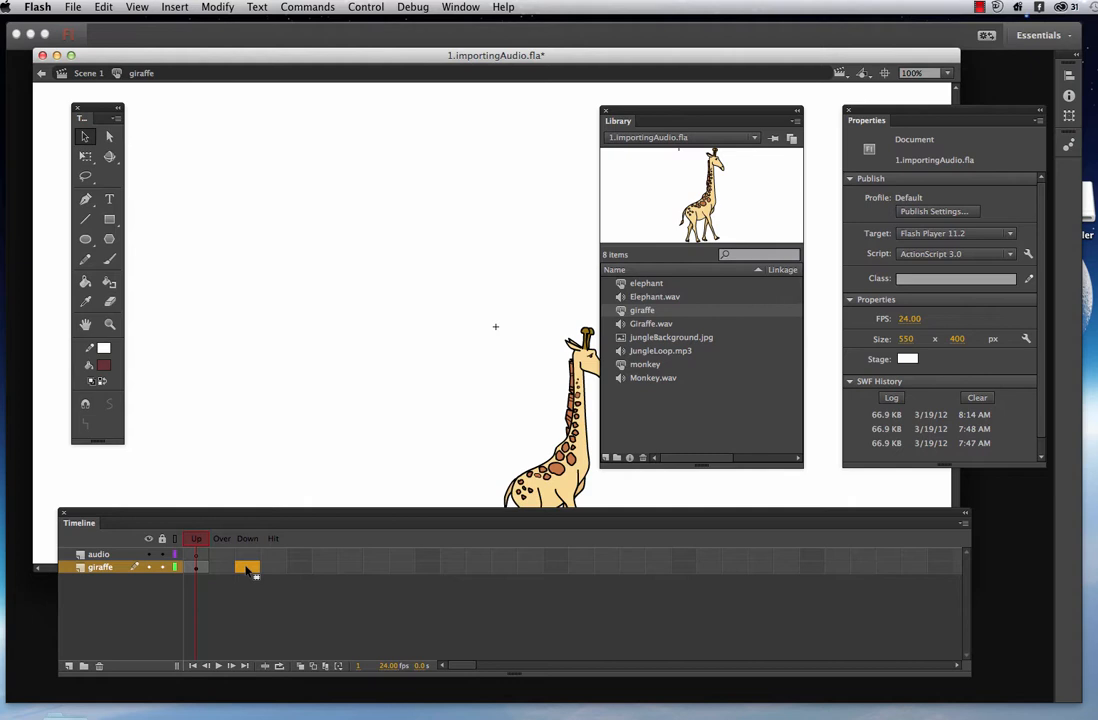
right_click(247, 570)
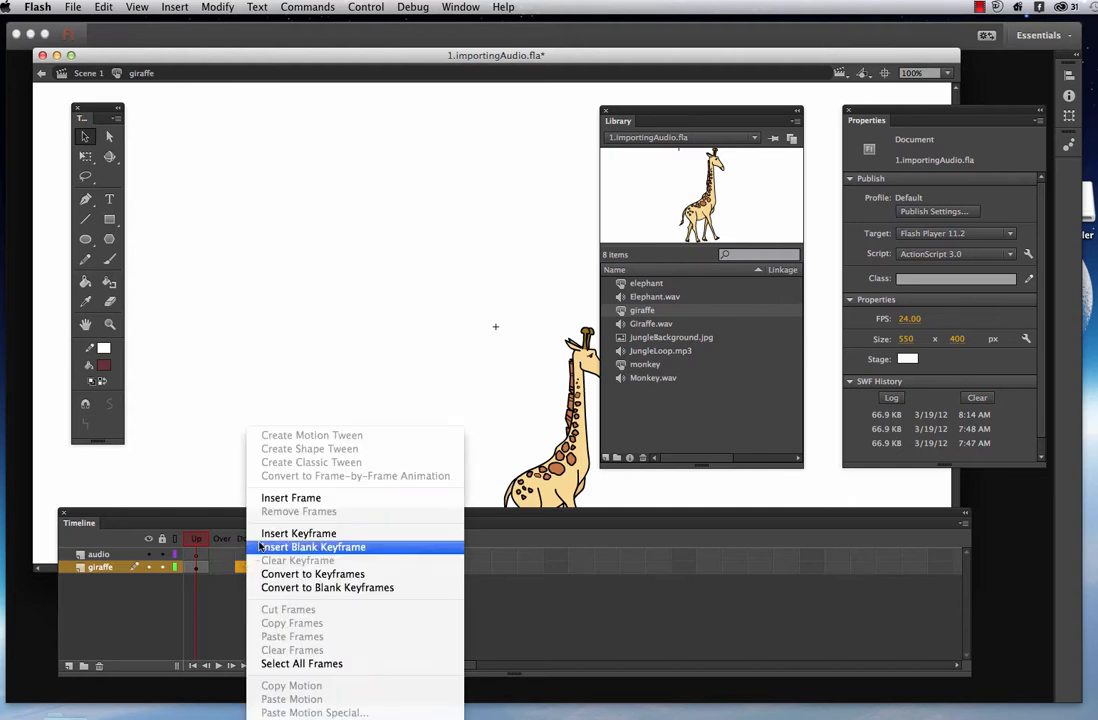
left_click(297, 524)
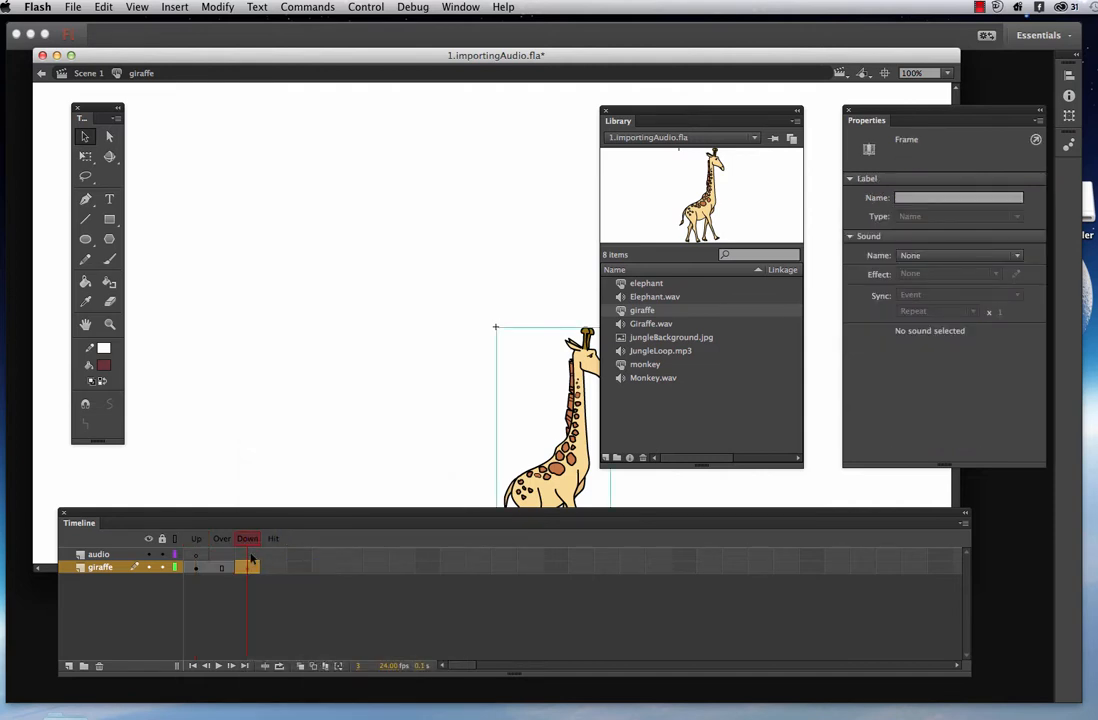
left_click(250, 556)
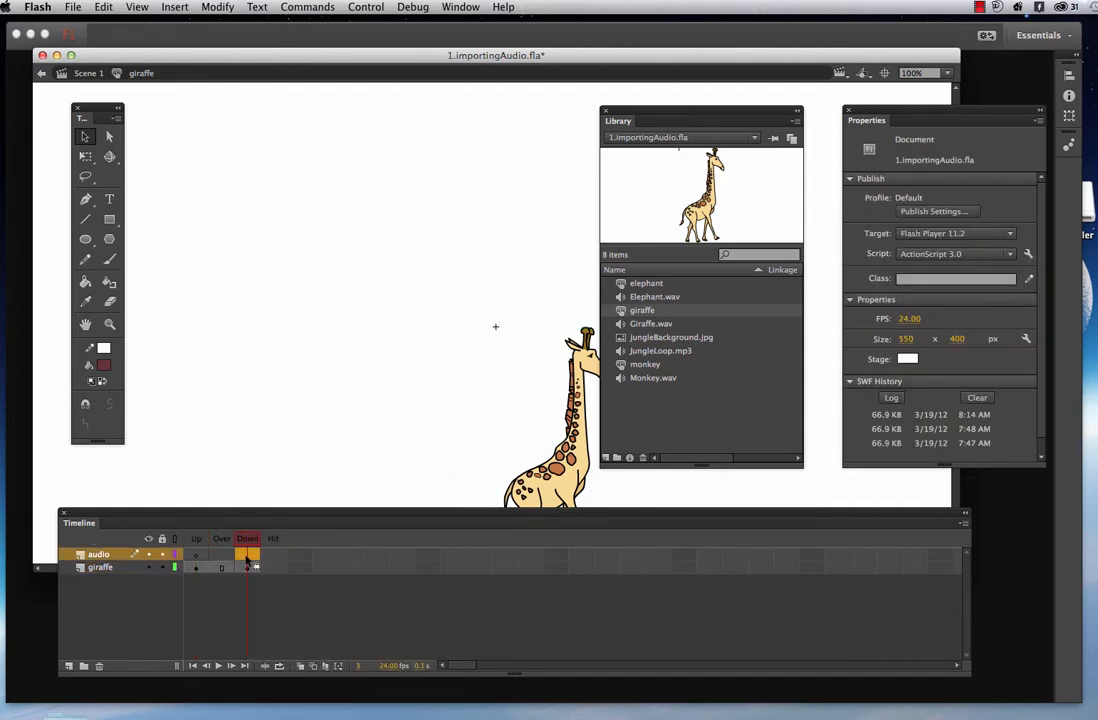
right_click(249, 563)
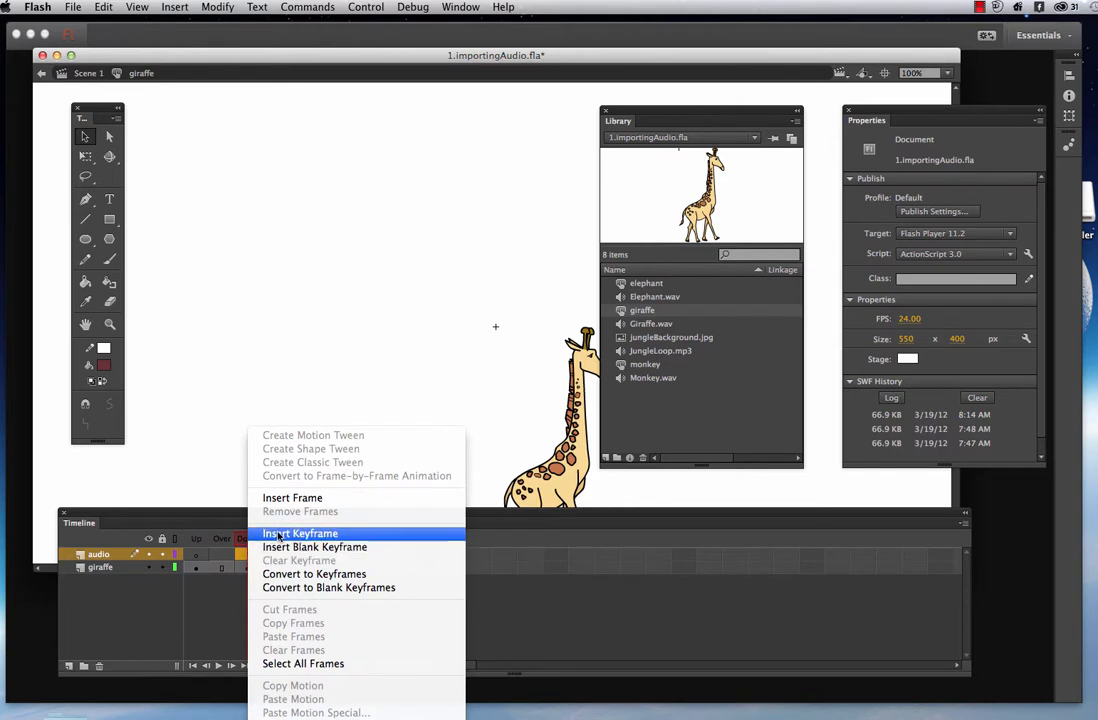
left_click(272, 530)
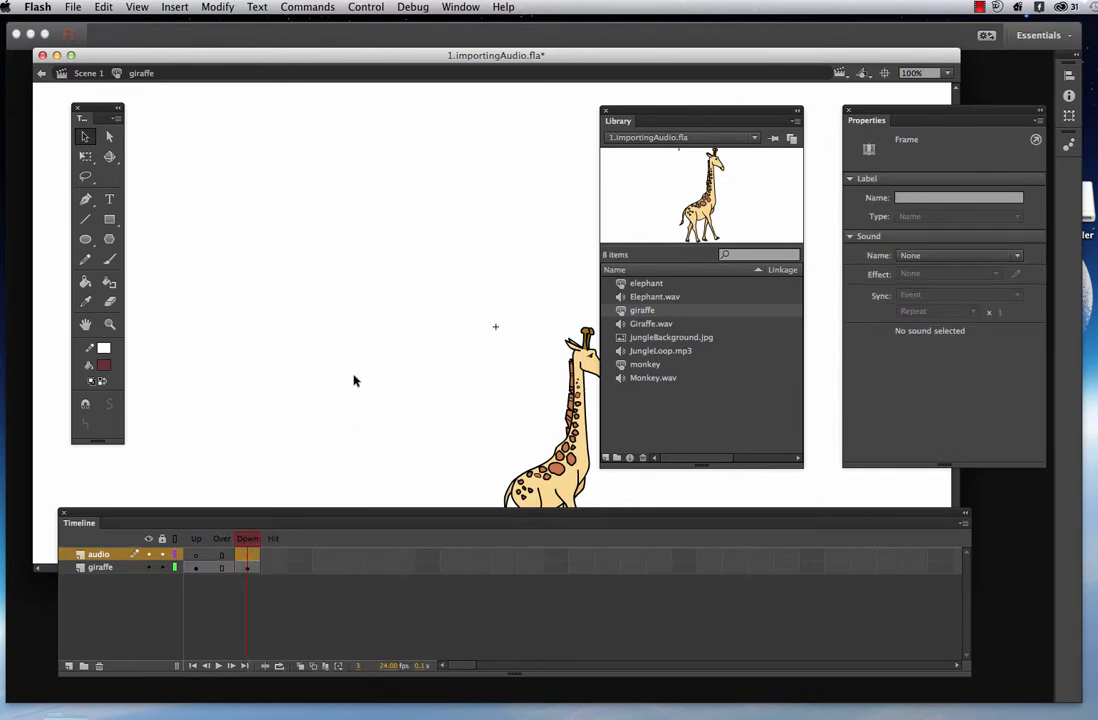
Place Giraffe.wav on the audio layer's Down keyframe and return to Scene 1
left_click(621, 325)
left_click_drag(621, 328, 363, 316)
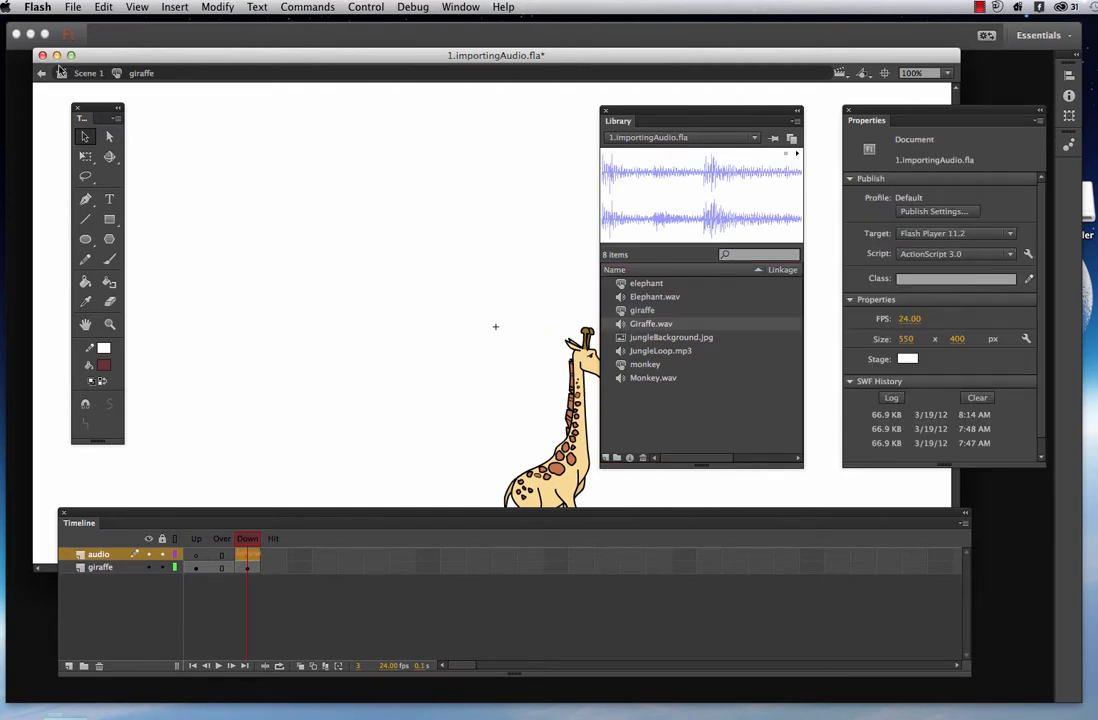
left_click(88, 74)
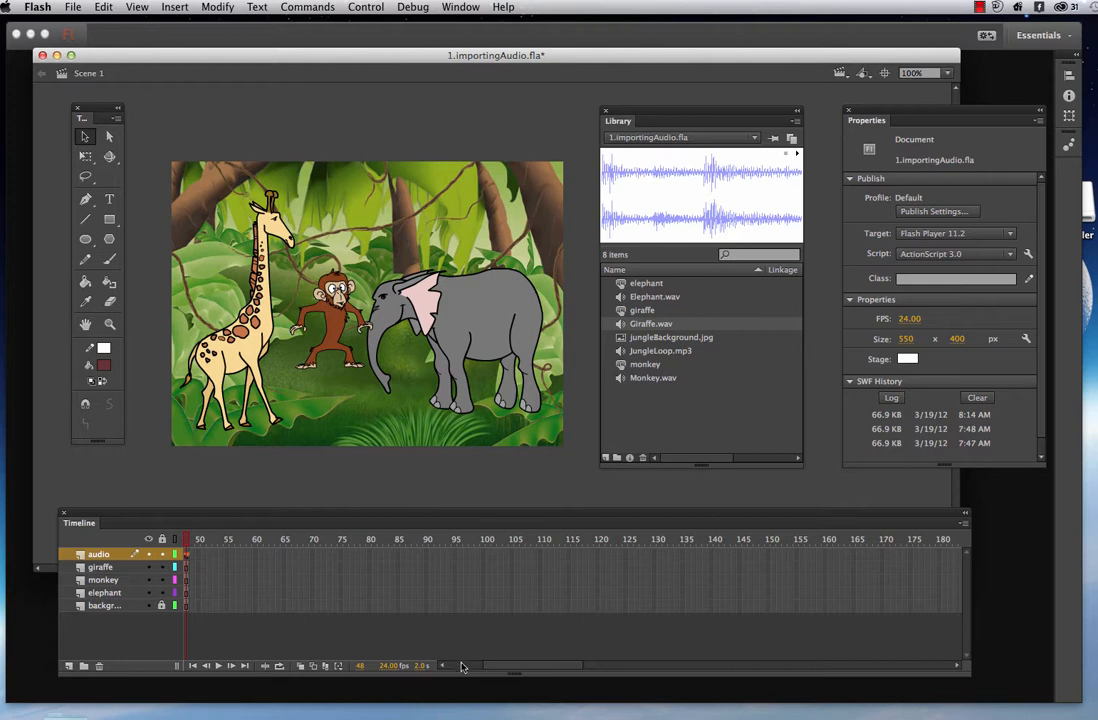
Open the monkey button symbol for editing and add a new layer named audio above the monkey layer
left_click_drag(497, 671, 440, 664)
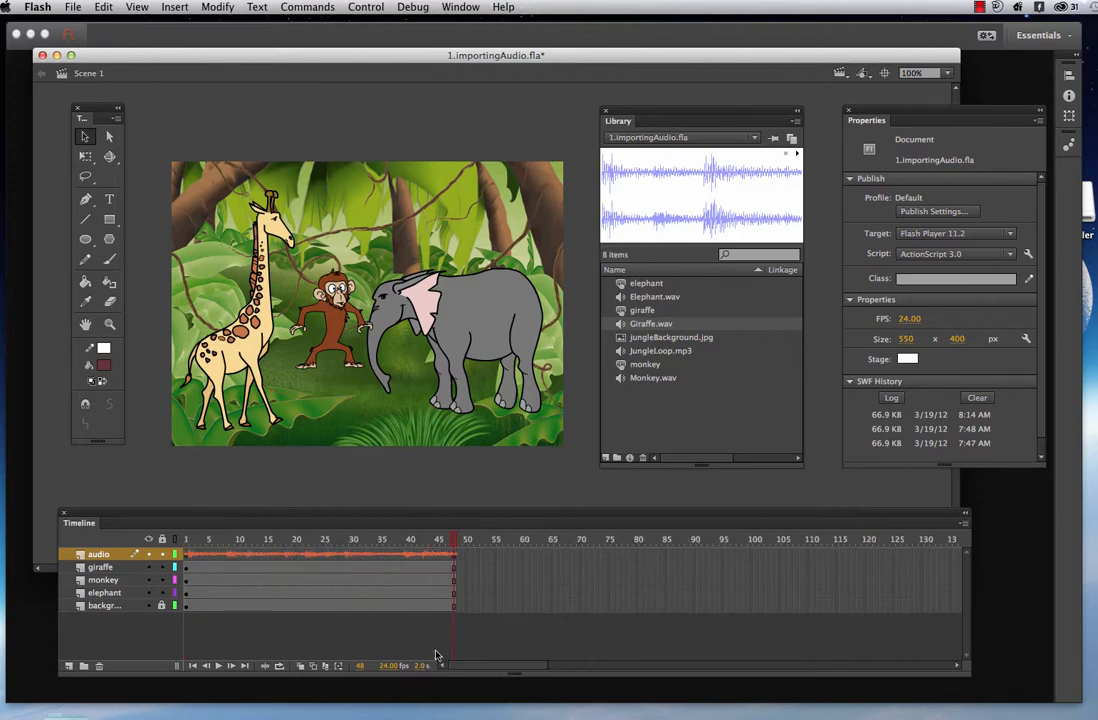
left_click(333, 314)
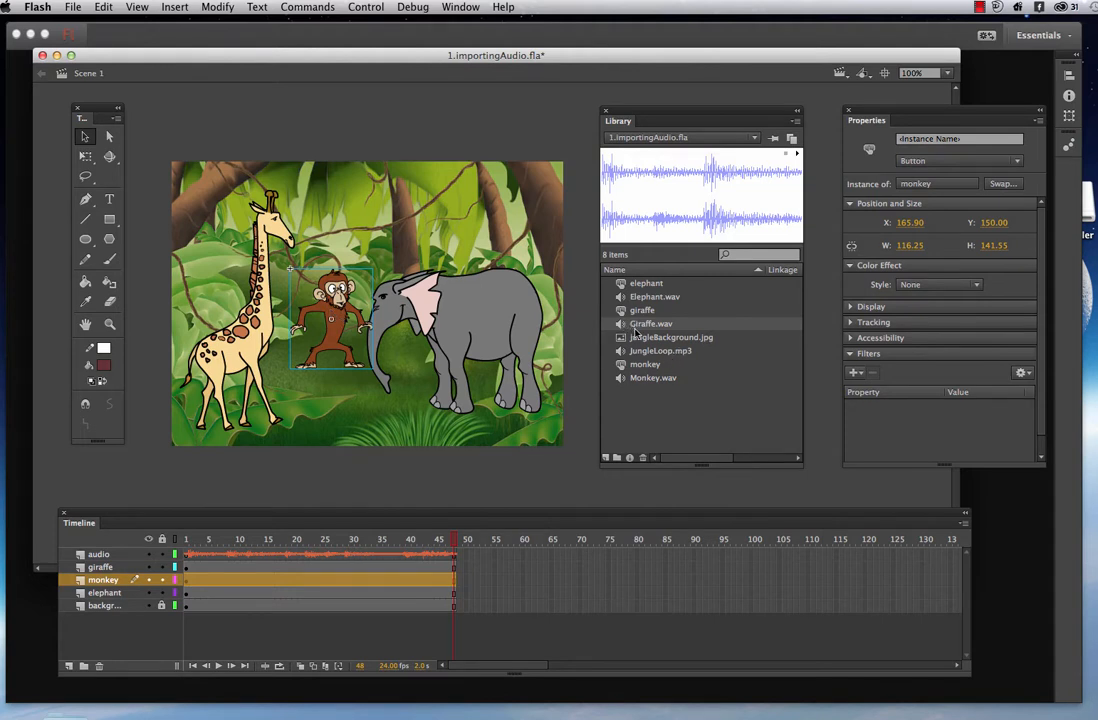
double_click(624, 366)
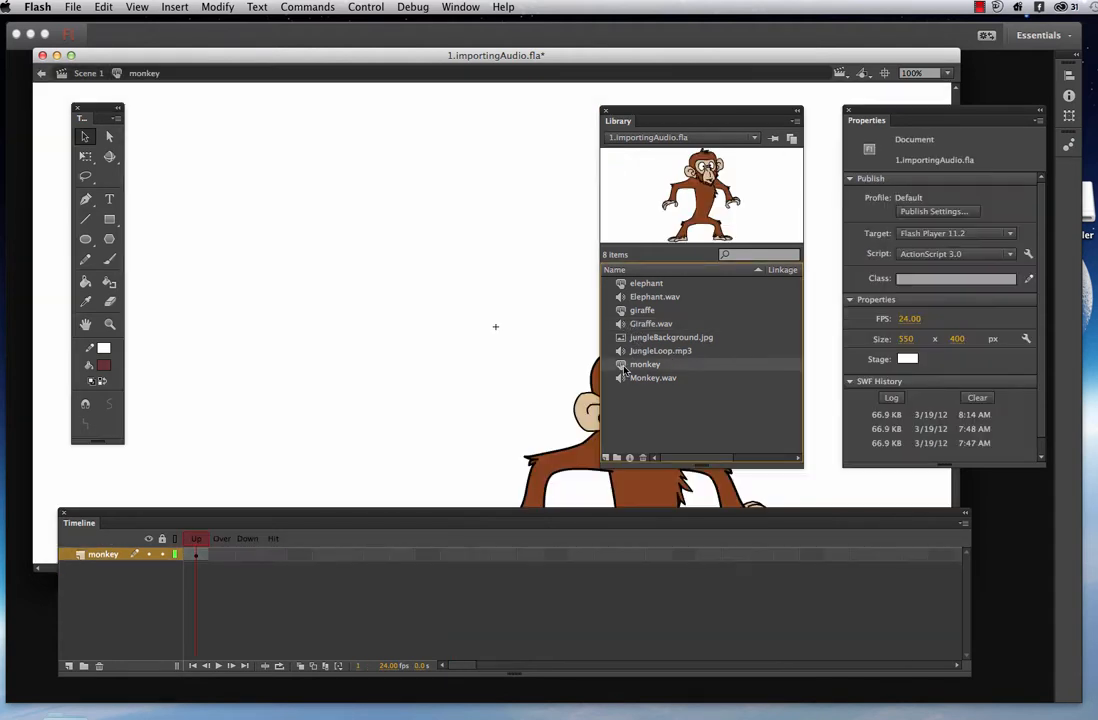
left_click(68, 665)
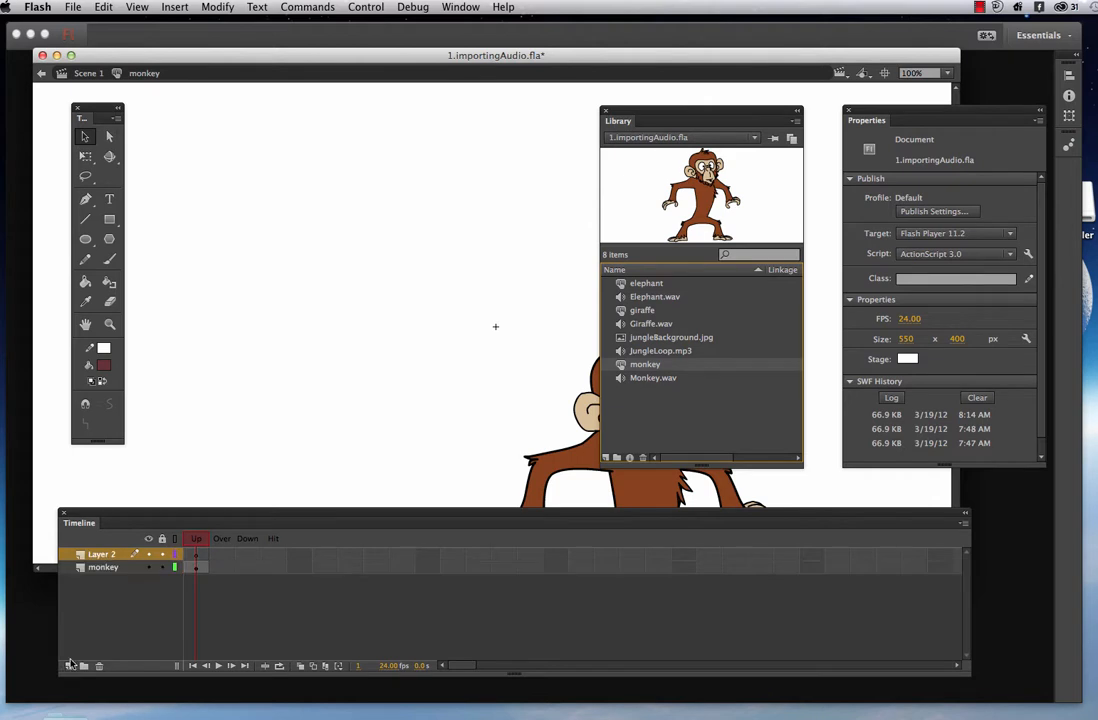
double_click(104, 555)
type("audio")
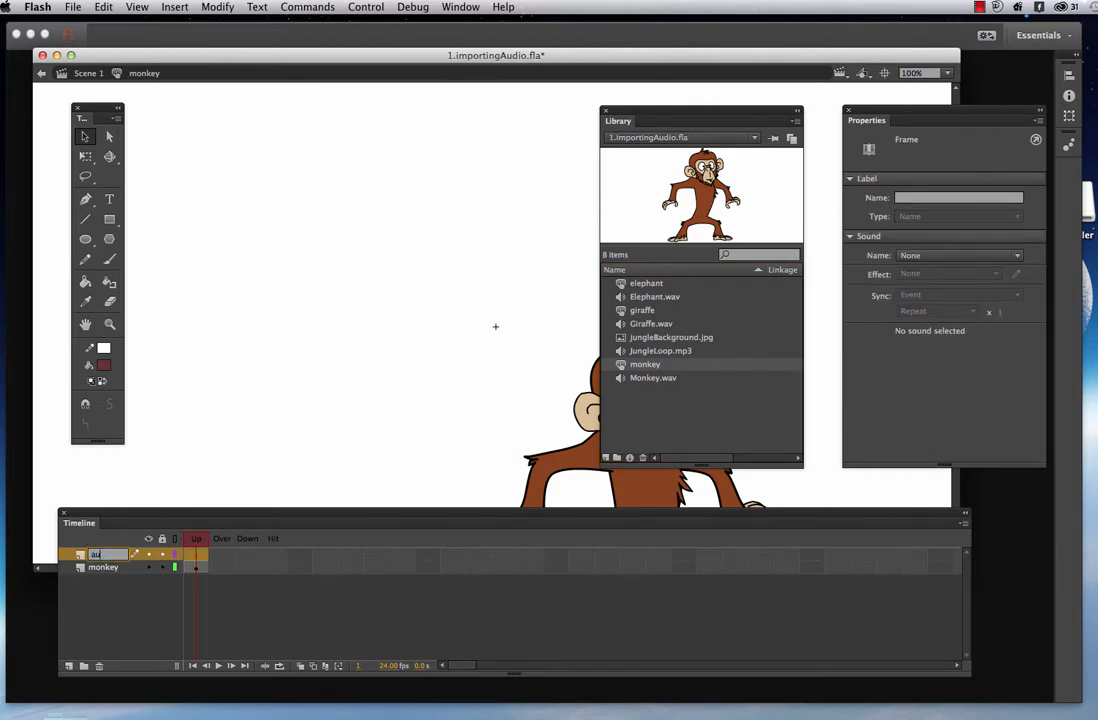
Insert keyframes in the Down state of both the monkey layer and the audio layer of the monkey button
left_click(250, 568)
right_click(250, 568)
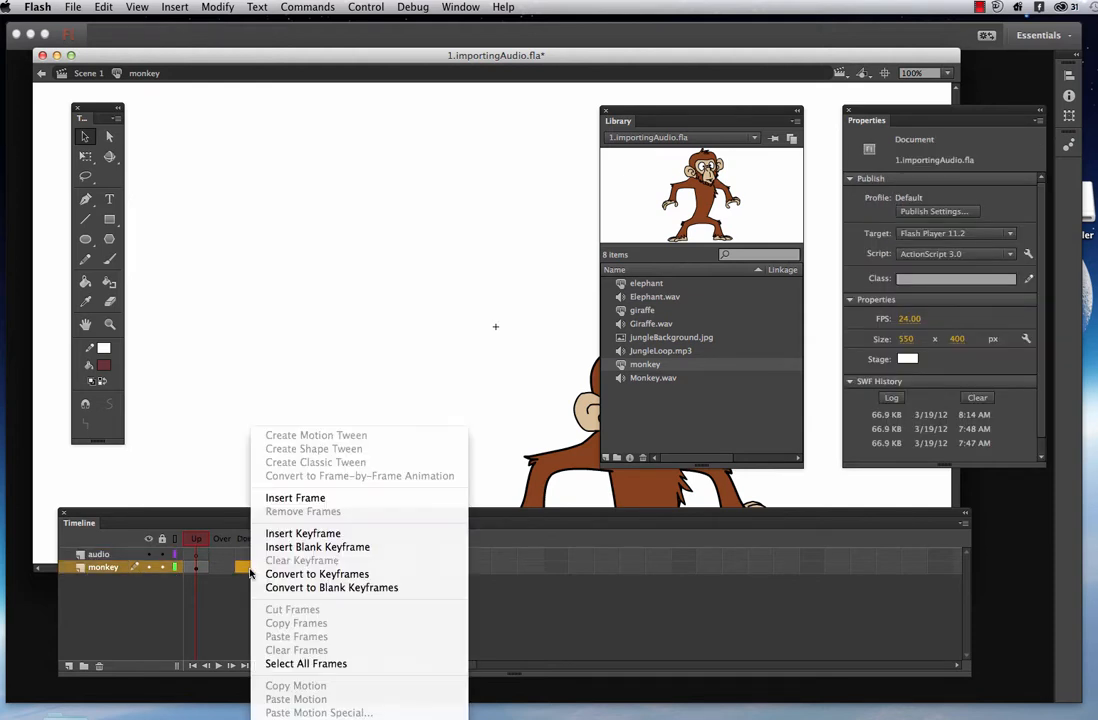
left_click(282, 536)
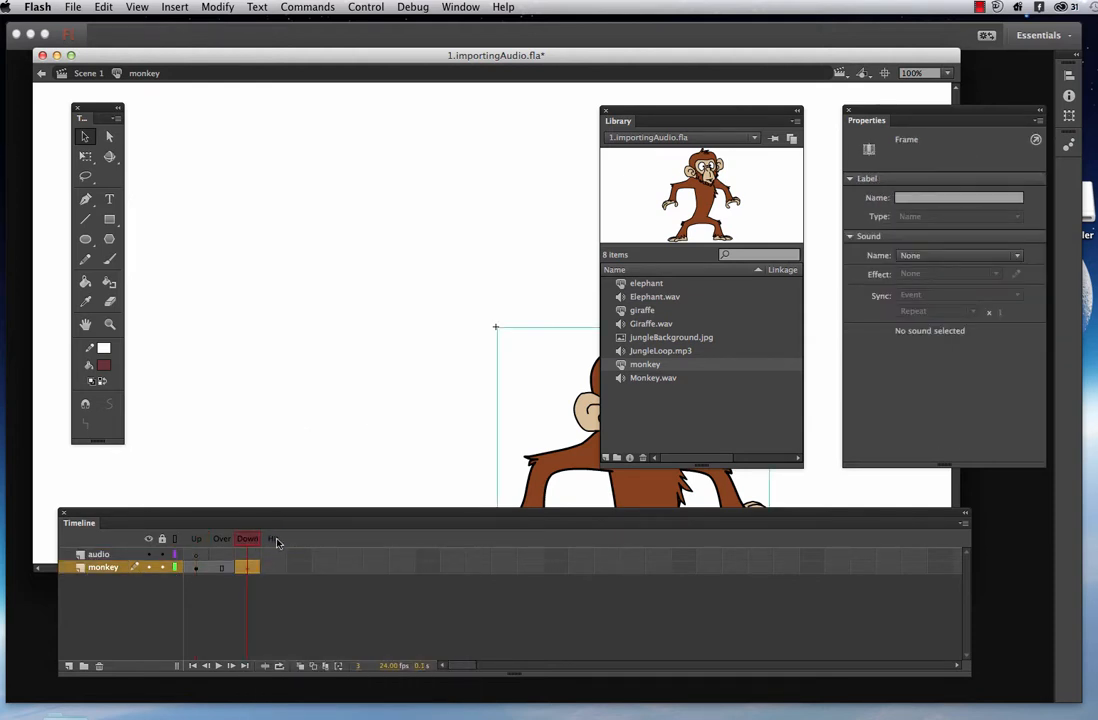
left_click(249, 555)
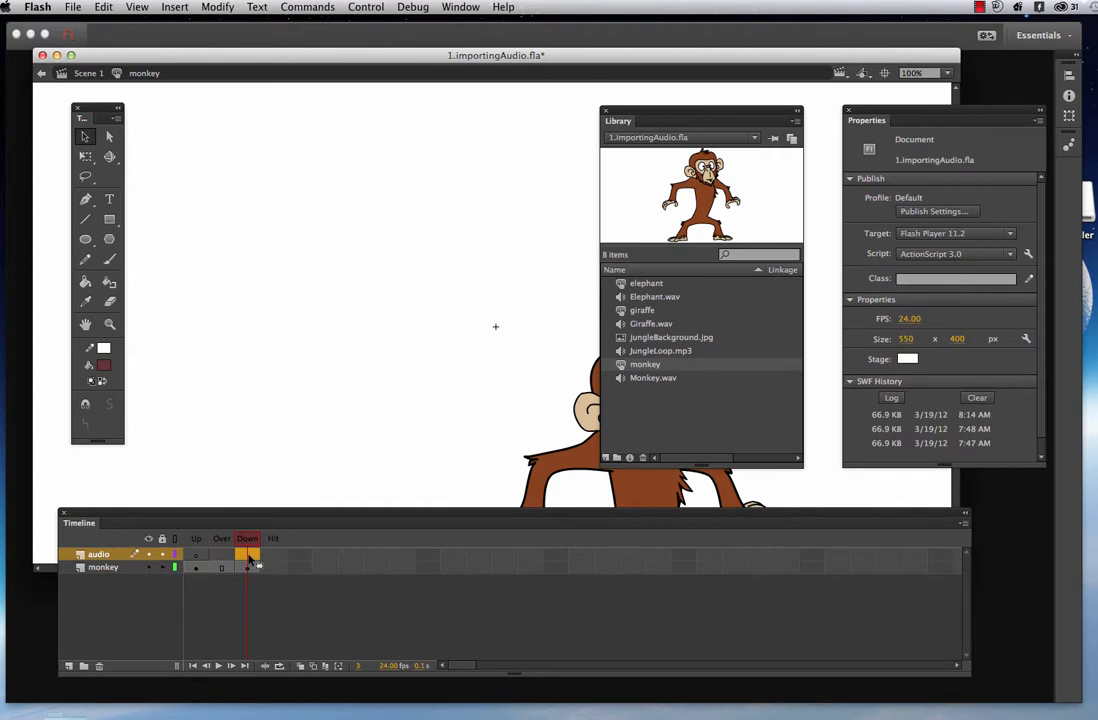
right_click(250, 560)
left_click(282, 533)
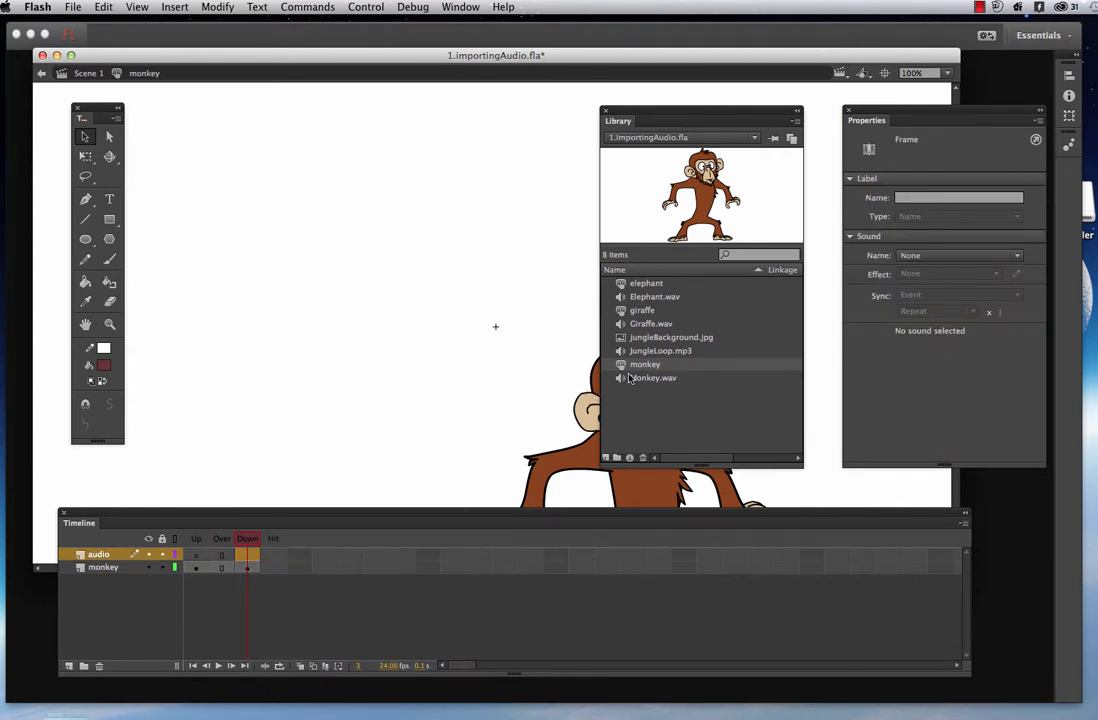
Place Monkey.wav on the audio layer's Down keyframe and return to the start of the Scene 1 timeline
left_click_drag(621, 384, 393, 365)
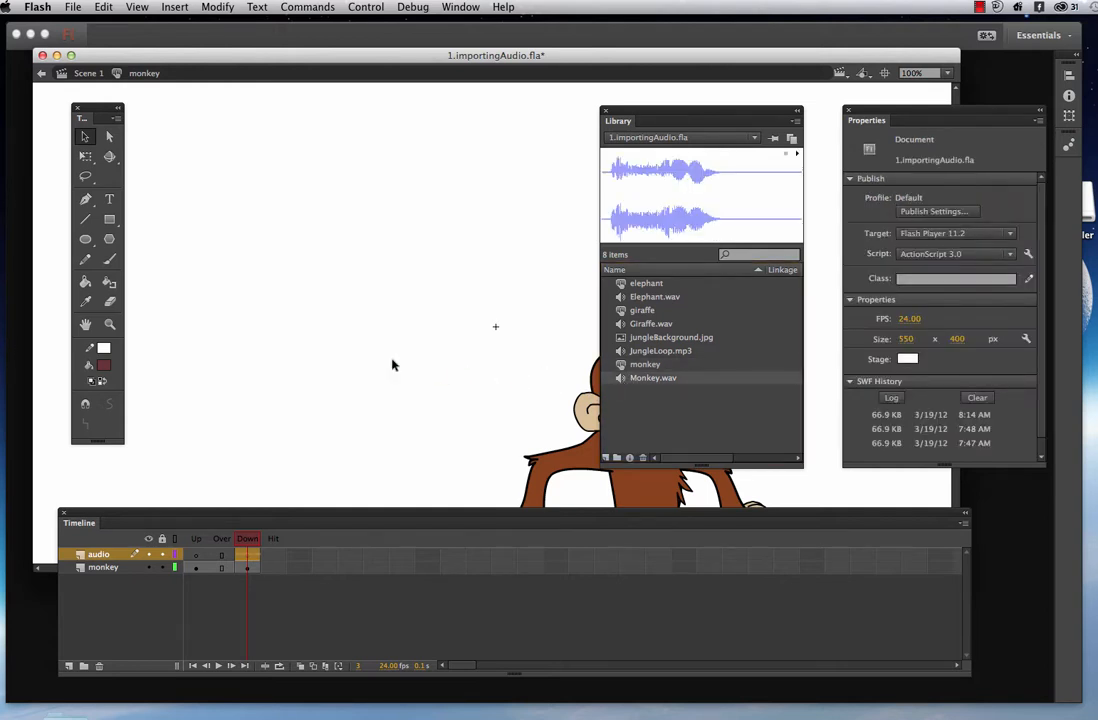
left_click(89, 76)
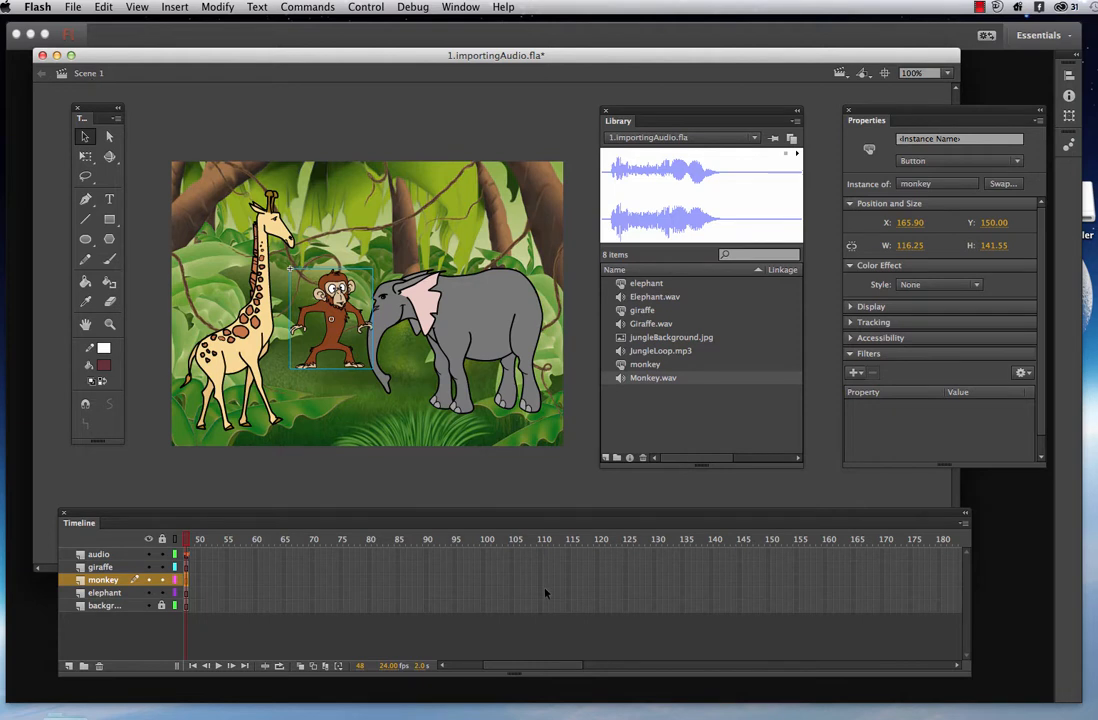
left_click_drag(500, 666, 420, 666)
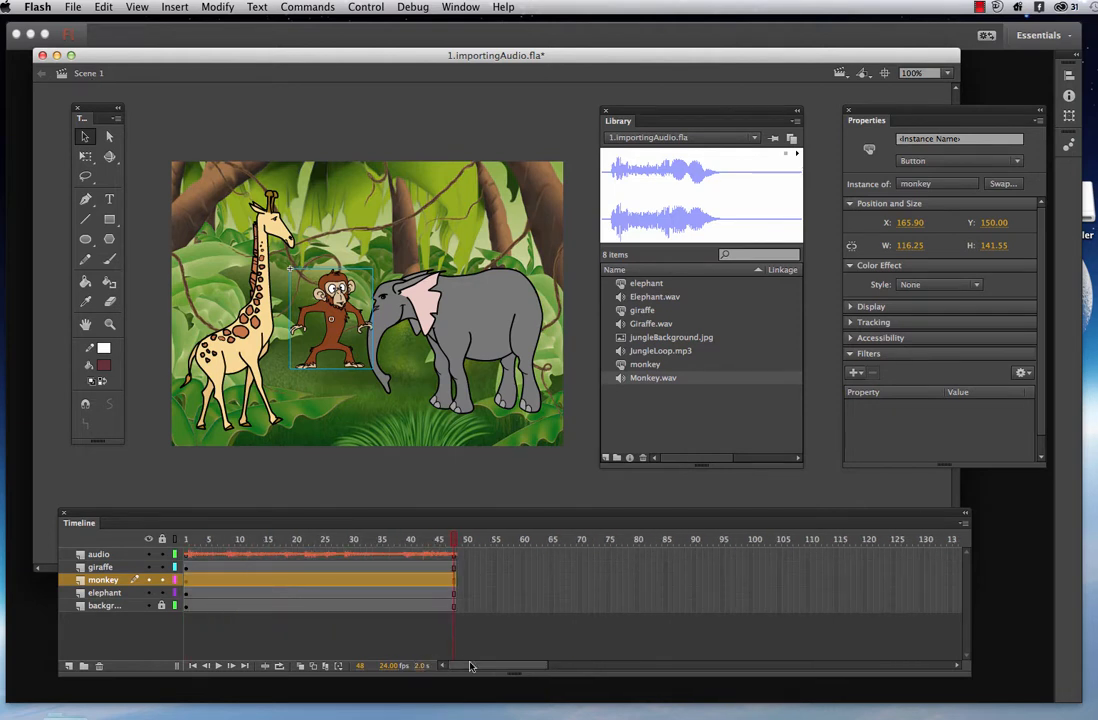
Test the movie in Flash Professional to check the background and button sounds, and close the preview
left_click(366, 8)
mouse_move(395, 123)
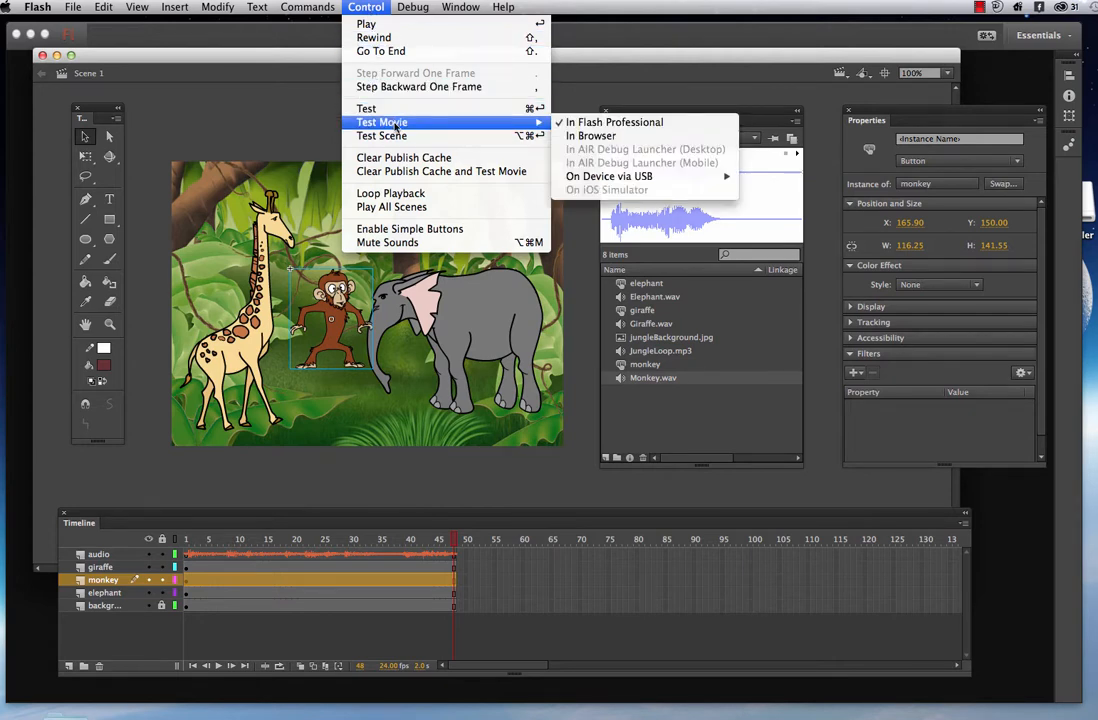
left_click(615, 123)
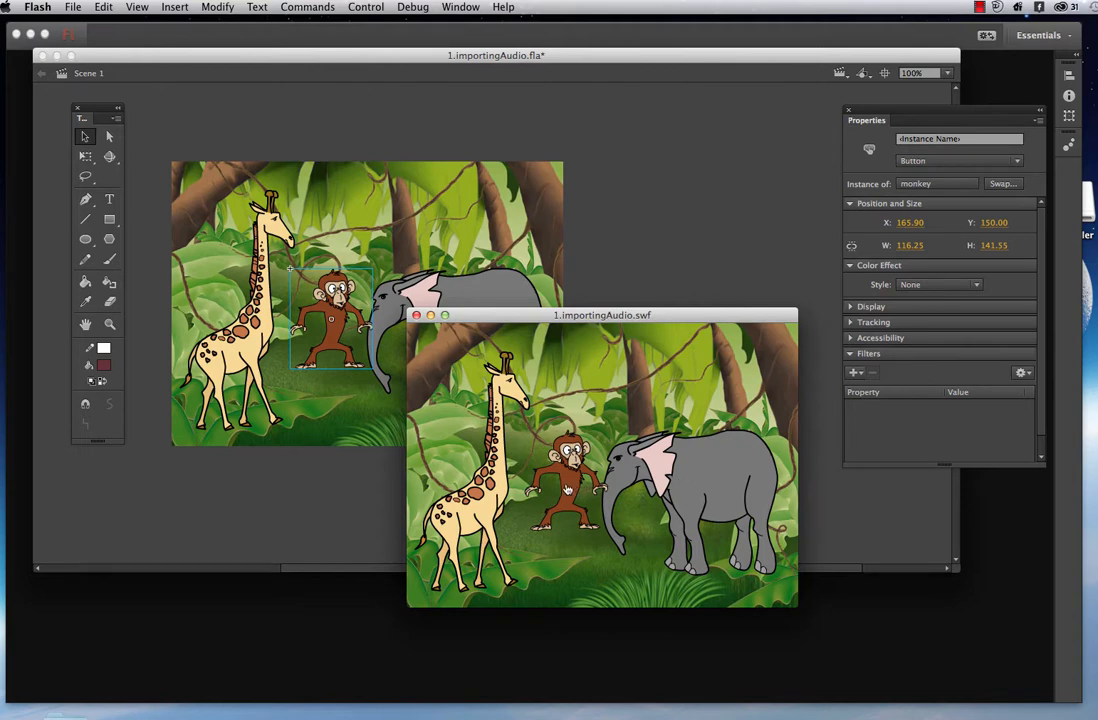
left_click(416, 316)
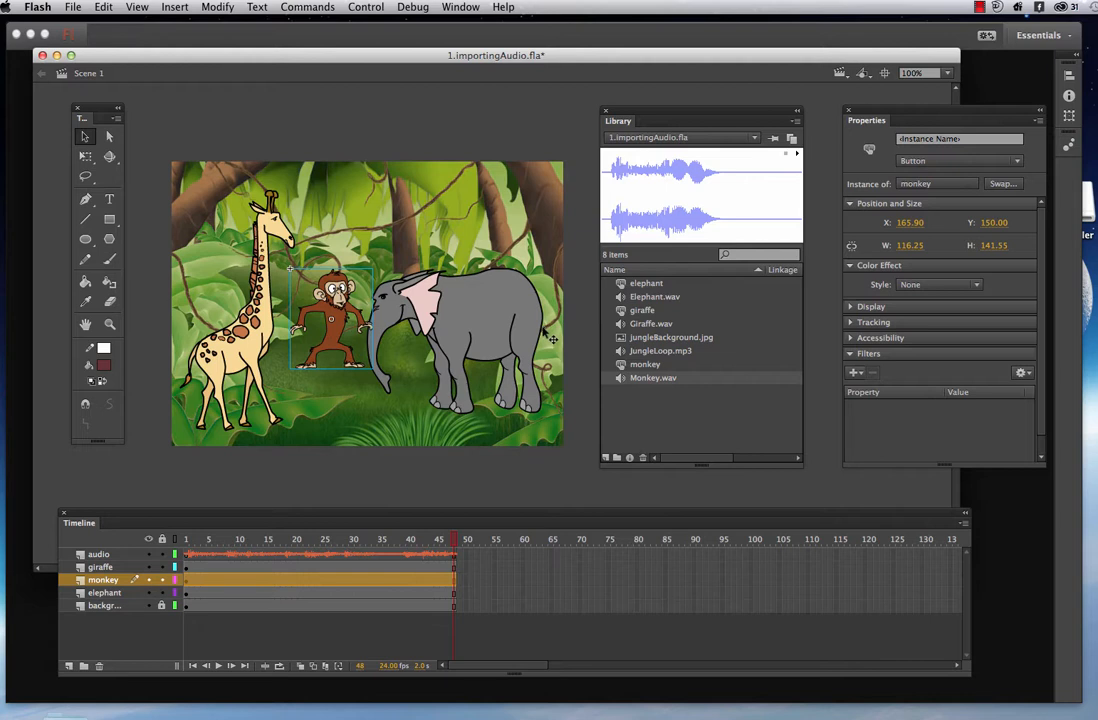
Set the sync of Elephant.wav to Start on the elephant button's Down keyframe and return to Scene 1
double_click(620, 287)
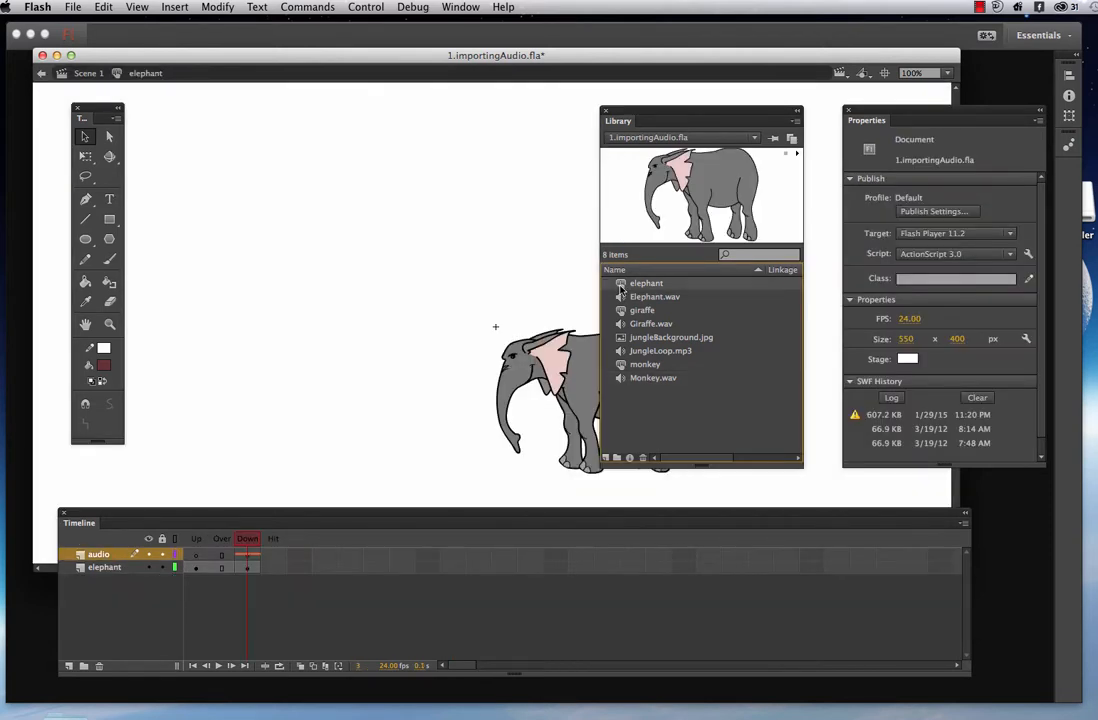
left_click(249, 556)
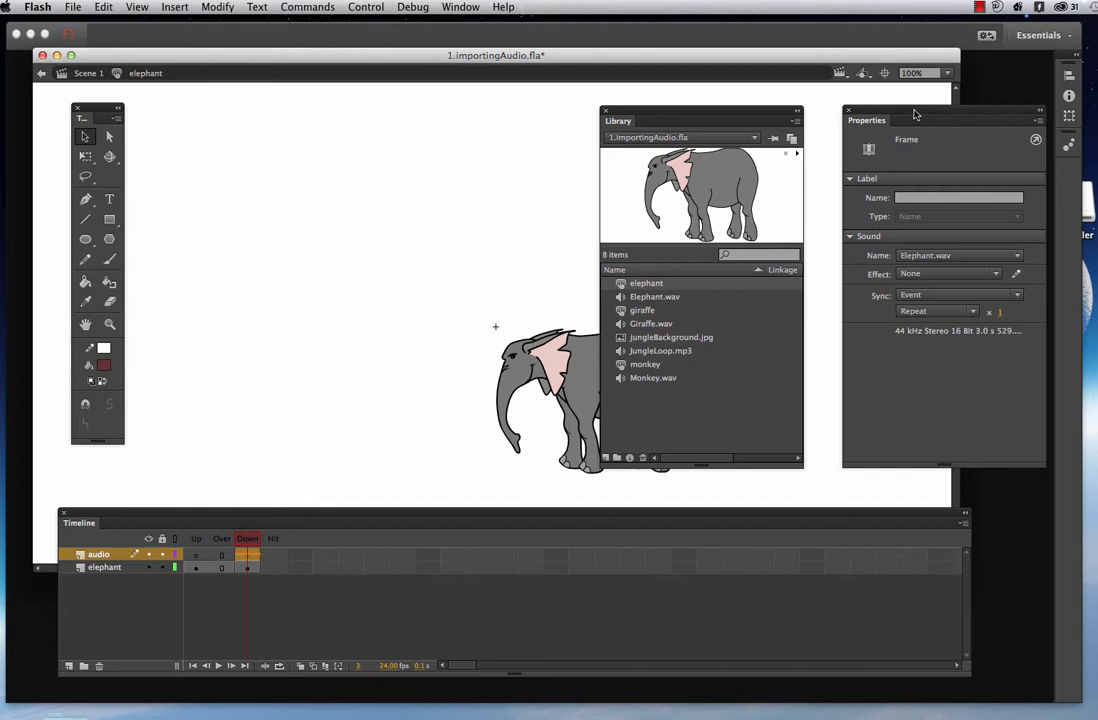
left_click_drag(912, 115, 328, 108)
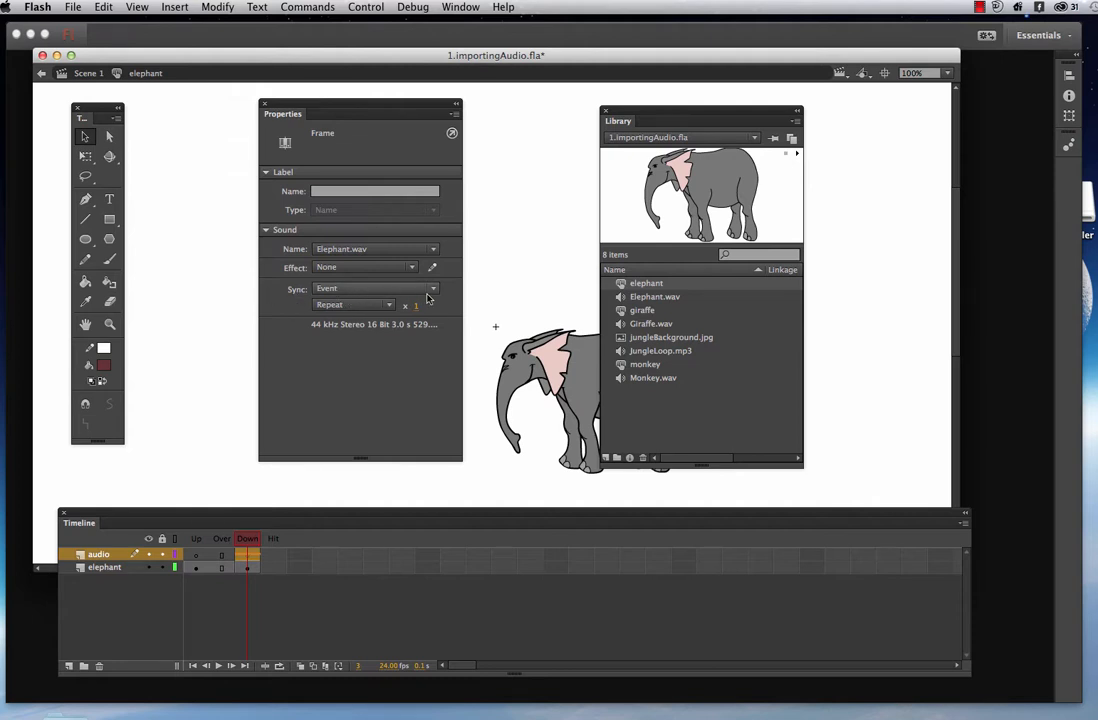
left_click(365, 289)
left_click(375, 319)
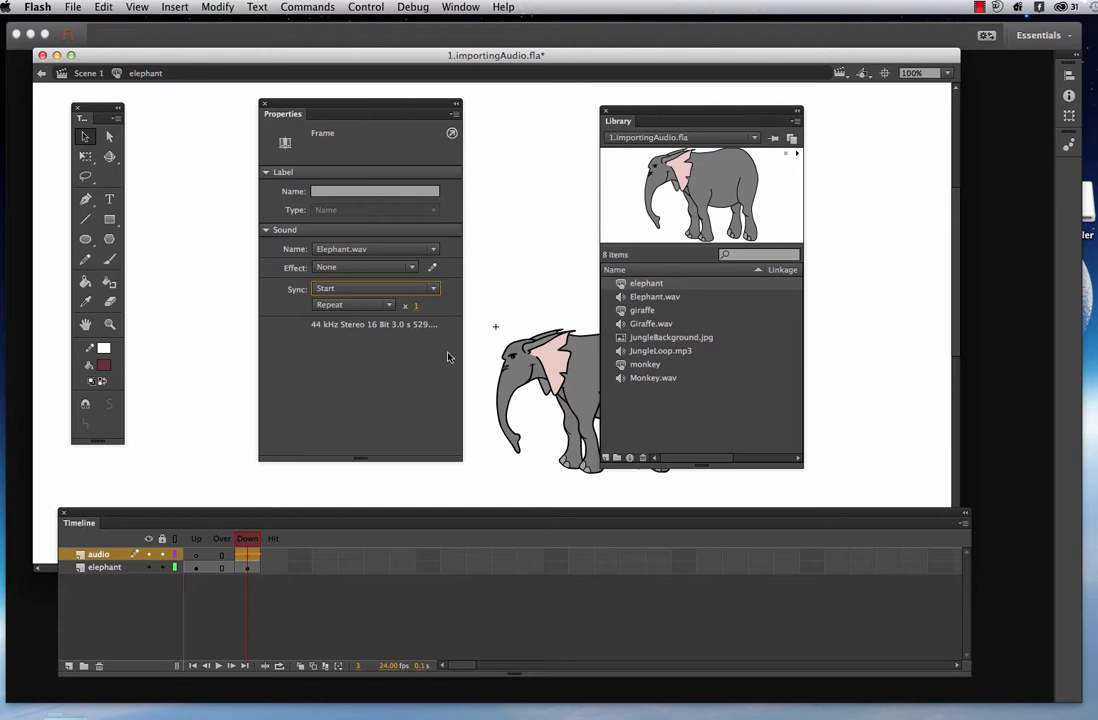
left_click(87, 73)
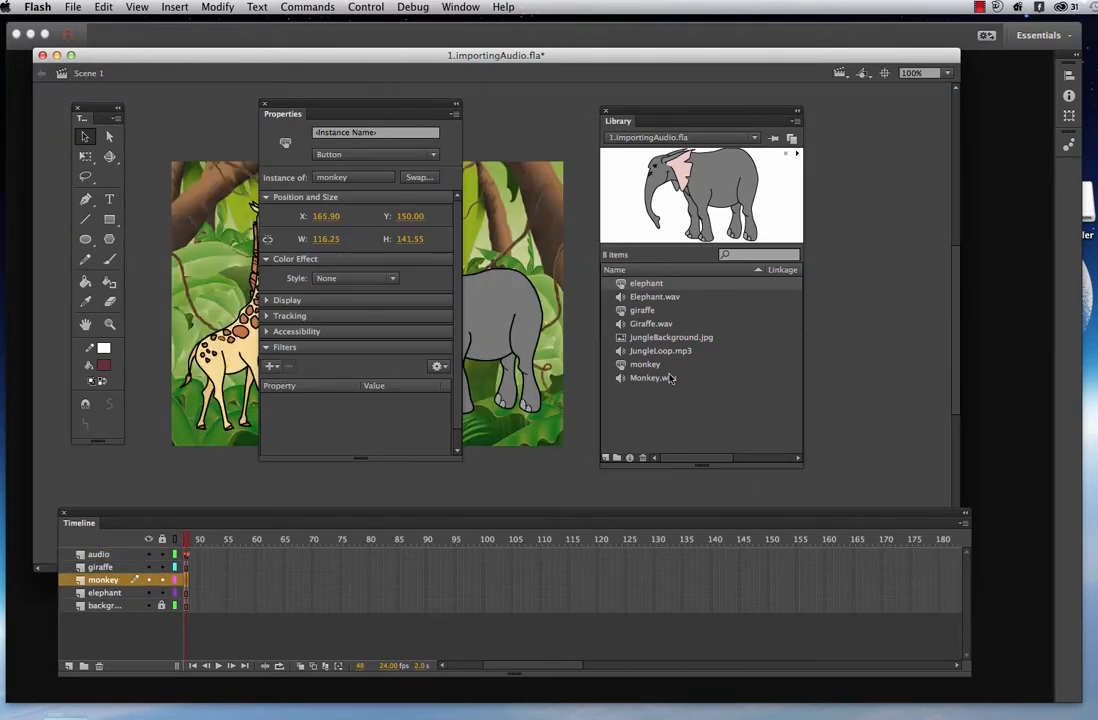
Set the sync of Giraffe.wav to Start on the giraffe button's Down keyframe and return to Scene 1
double_click(621, 311)
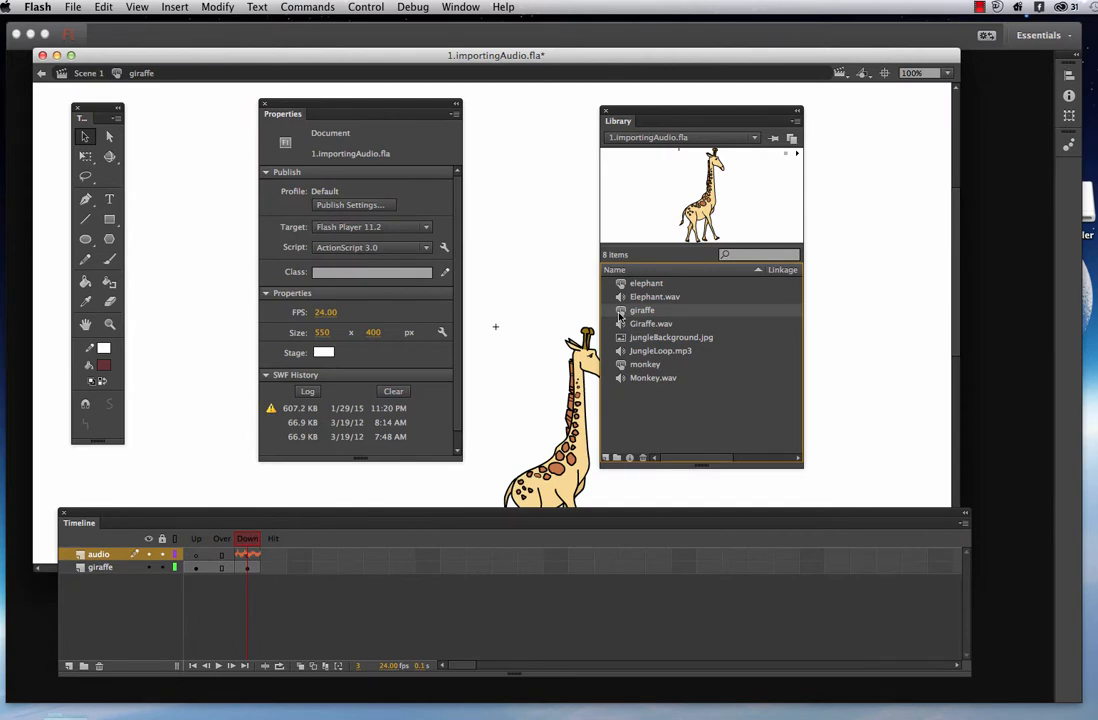
left_click(249, 555)
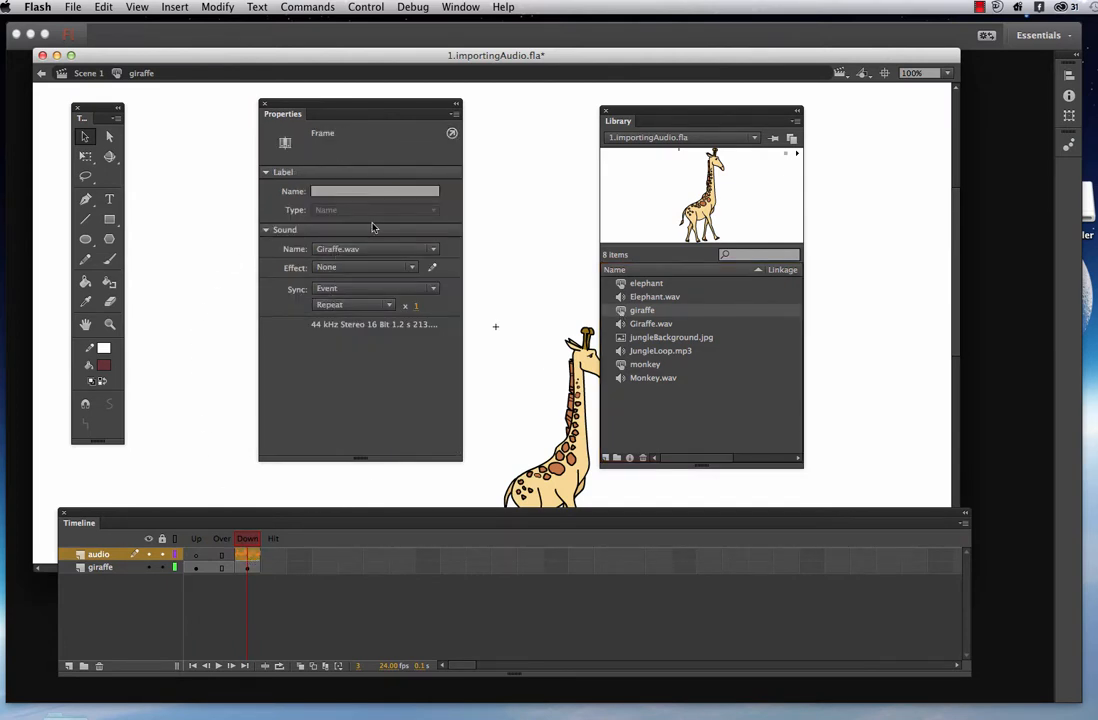
left_click(434, 289)
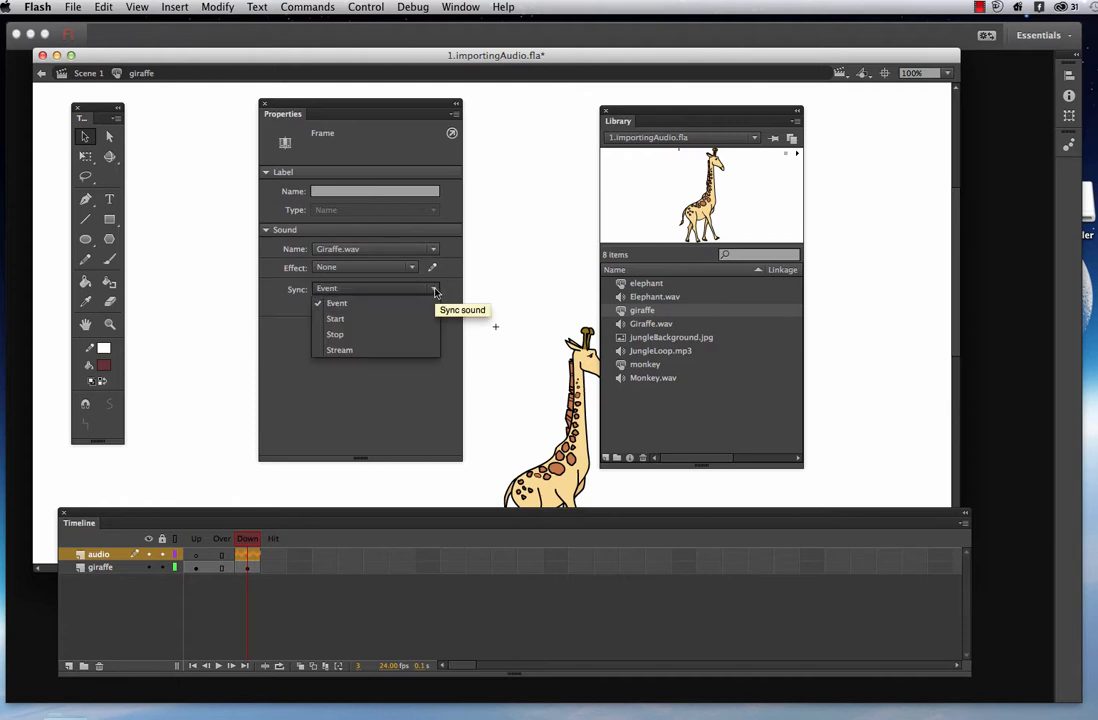
left_click(380, 318)
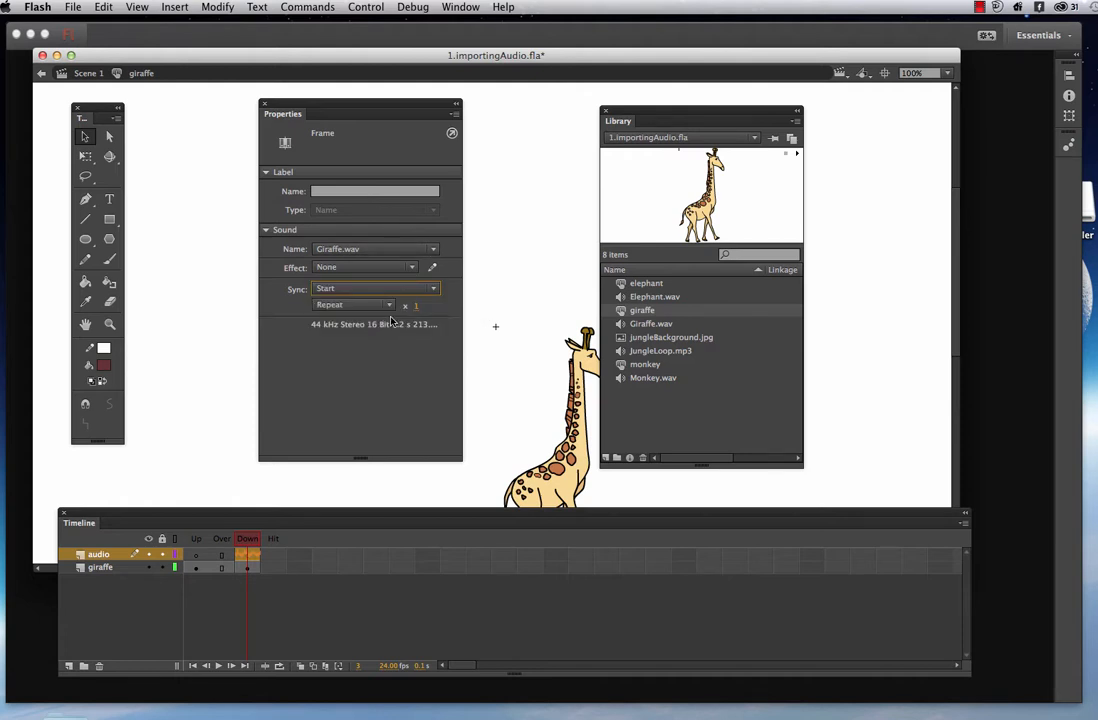
left_click(87, 73)
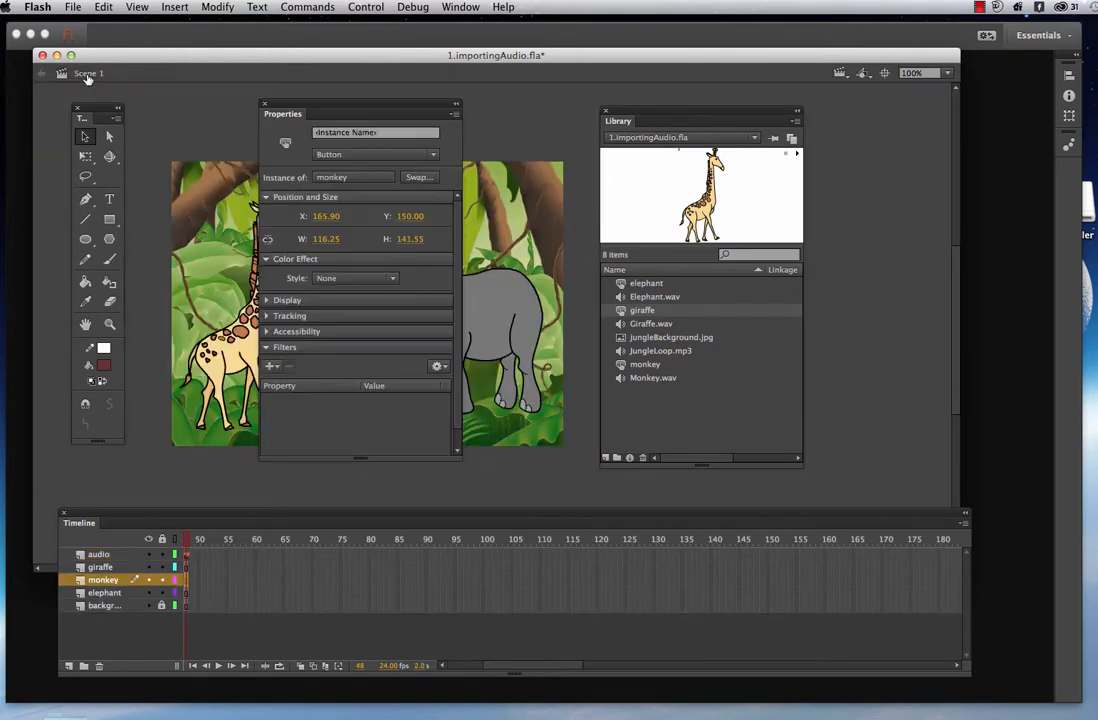
Set the sync of Monkey.wav to Start on the monkey button's Down keyframe and return to Scene 1
double_click(622, 366)
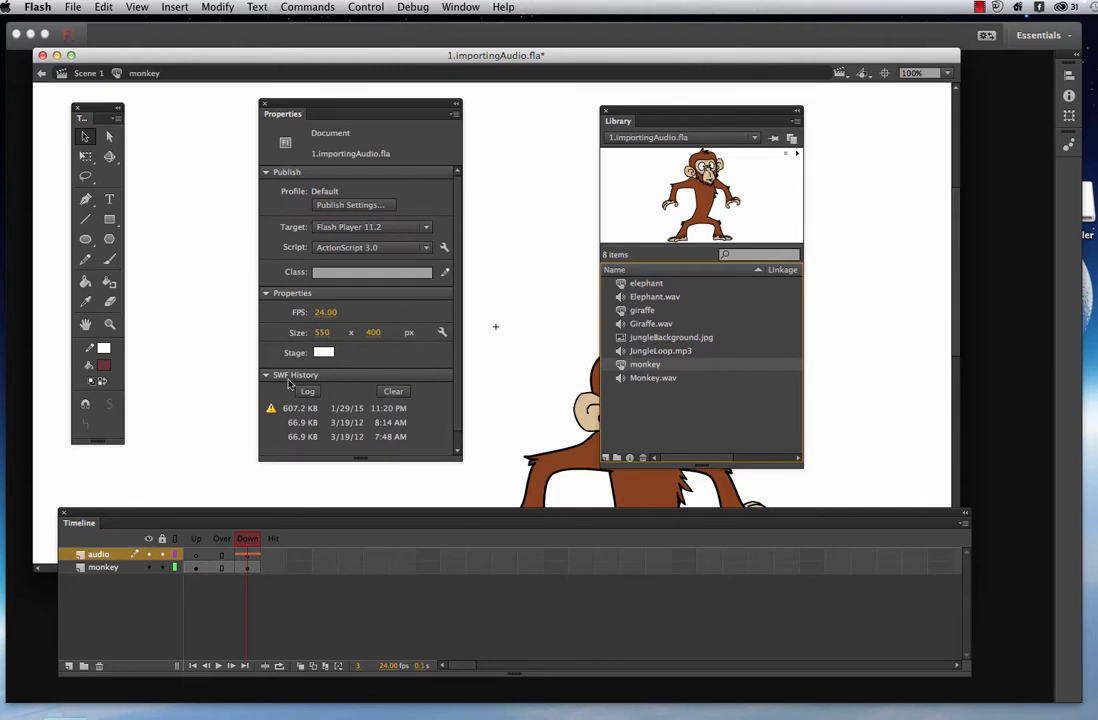
left_click(249, 556)
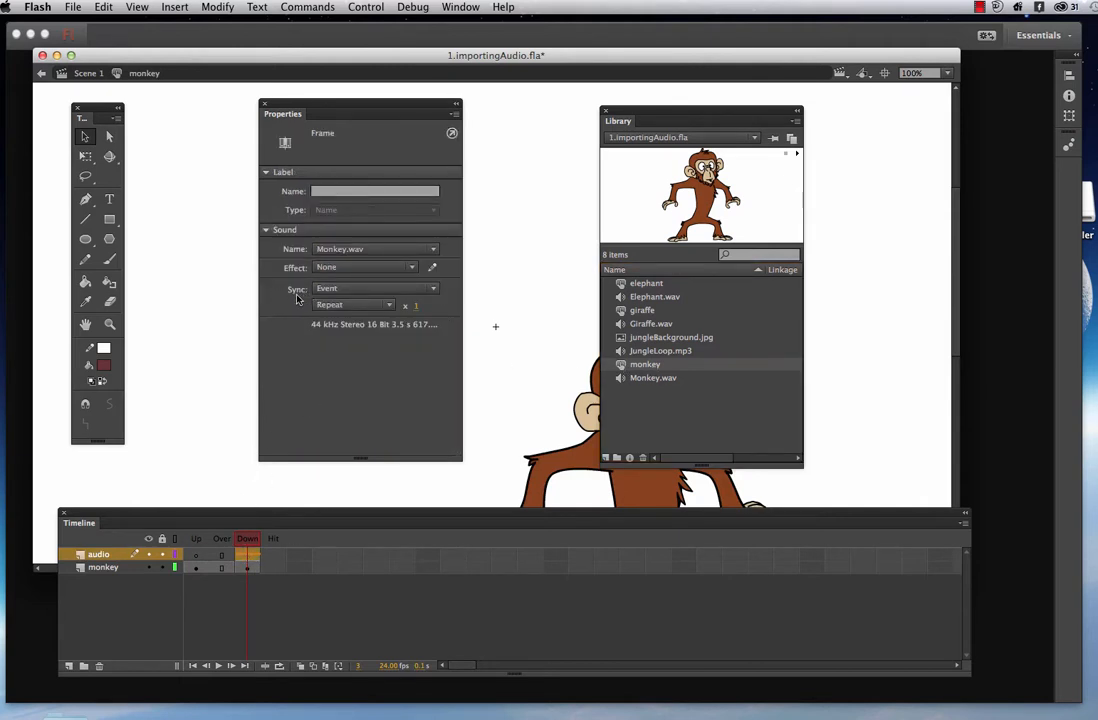
left_click(425, 289)
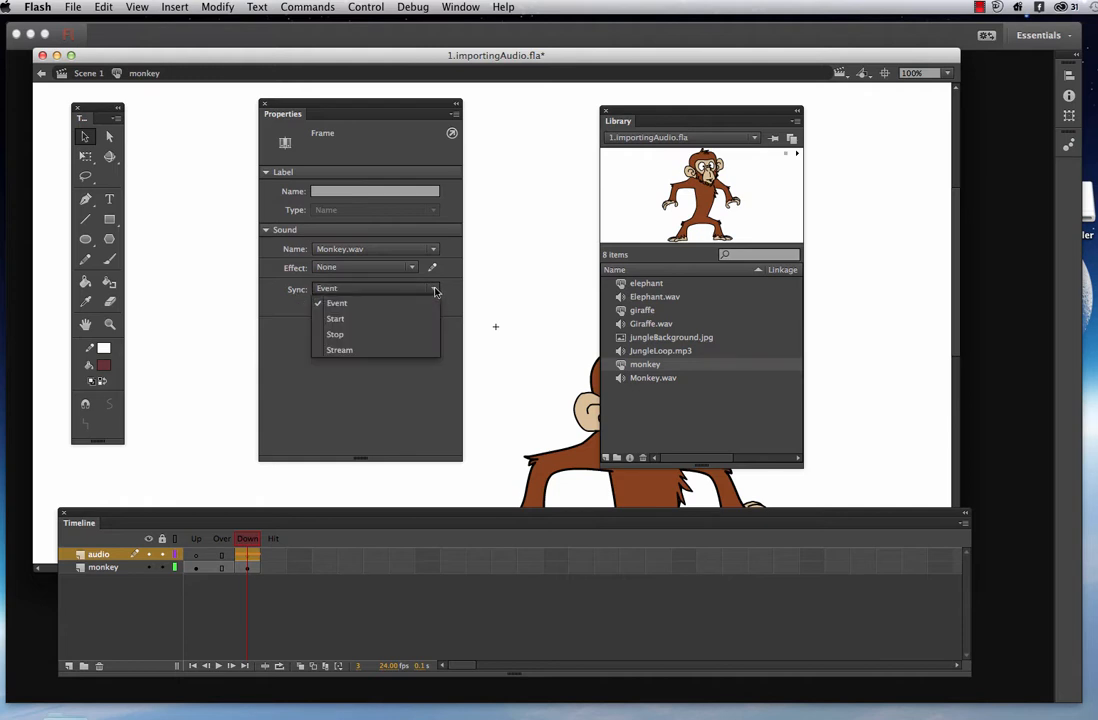
left_click(390, 317)
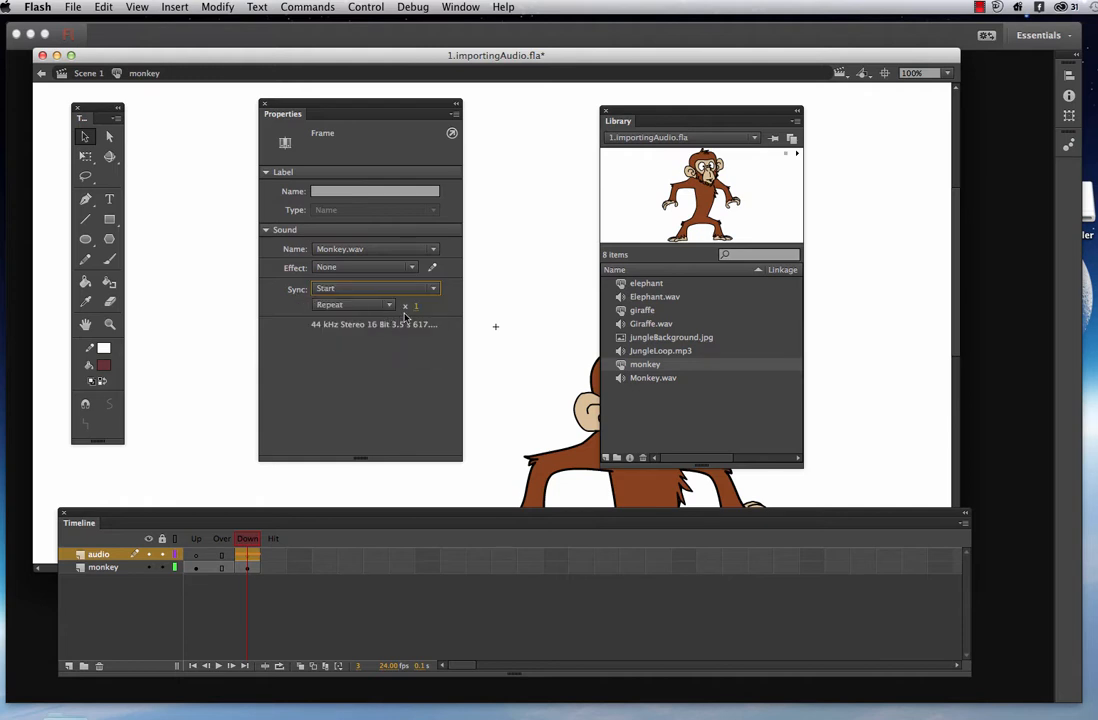
left_click(85, 74)
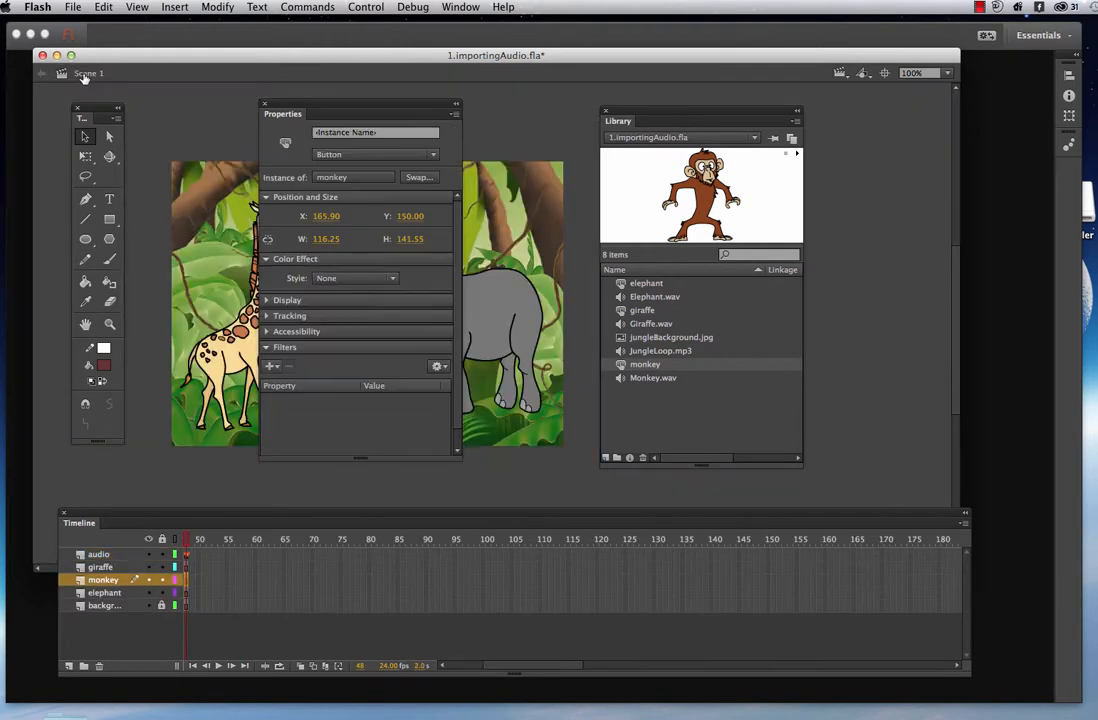
Move the Properties panel off the stage and delete the audio layer holding JungleLoop.mp3 from the main timeline
left_click_drag(305, 111, 860, 146)
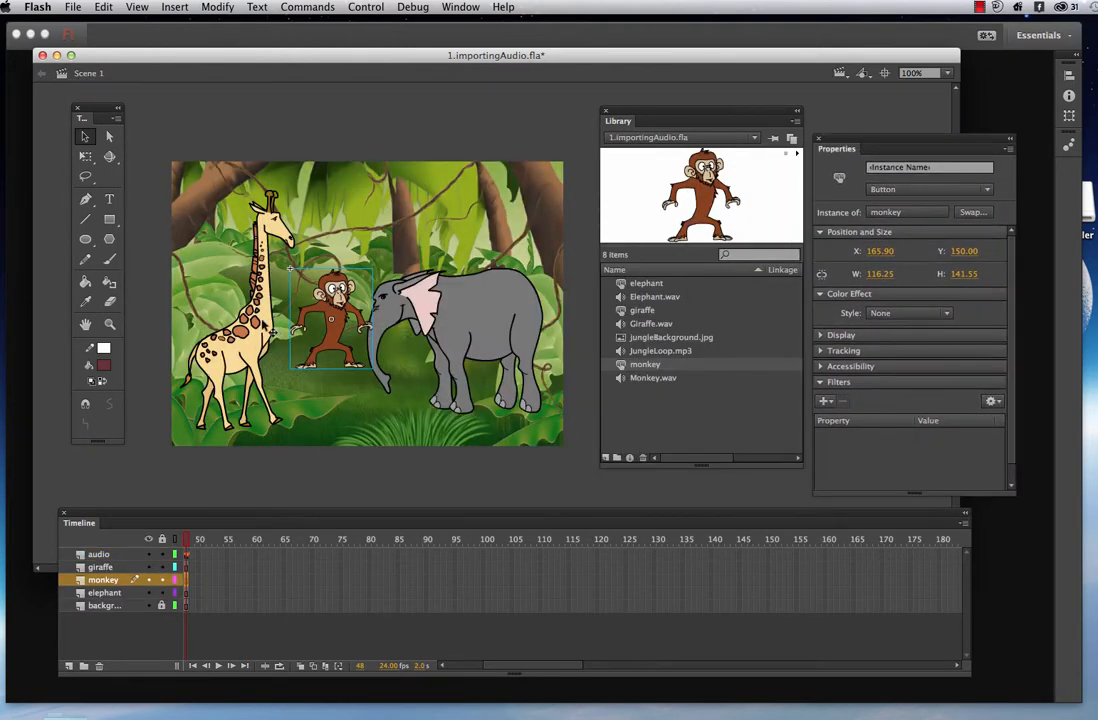
left_click_drag(490, 667, 444, 666)
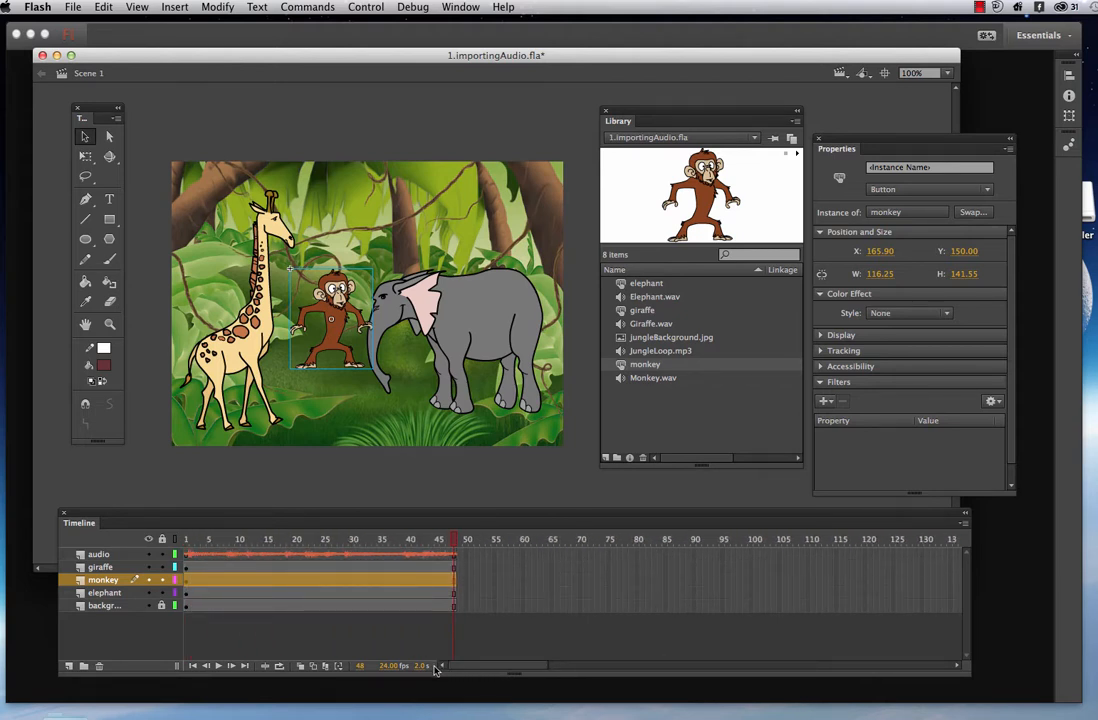
left_click(122, 557)
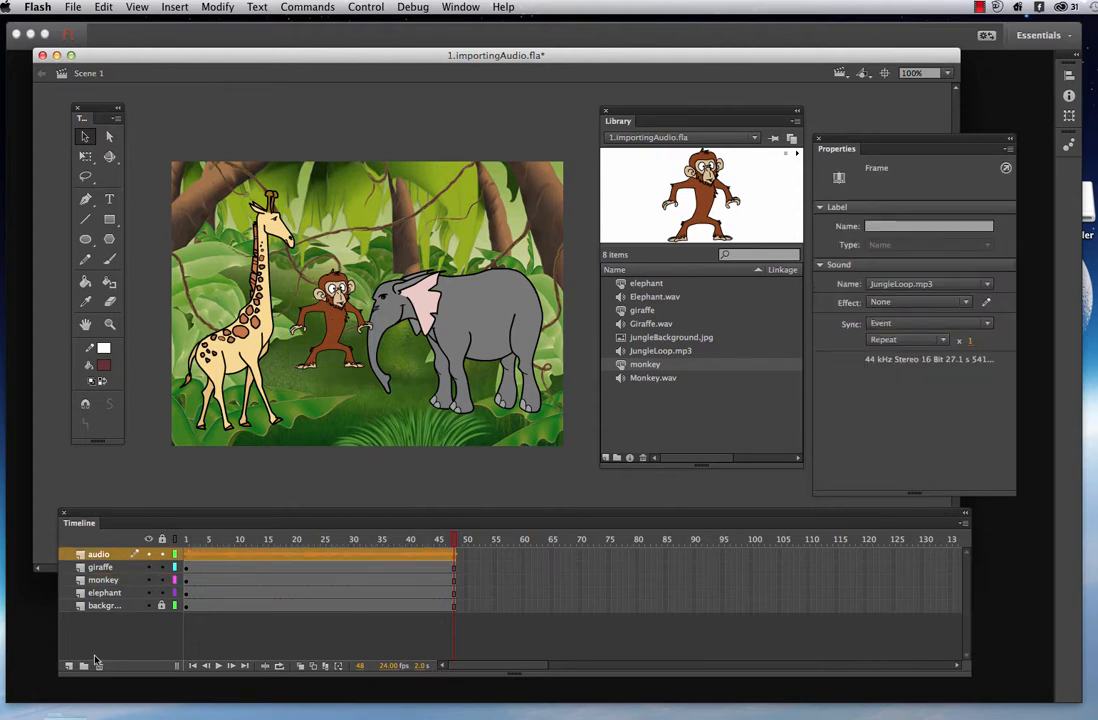
left_click(99, 666)
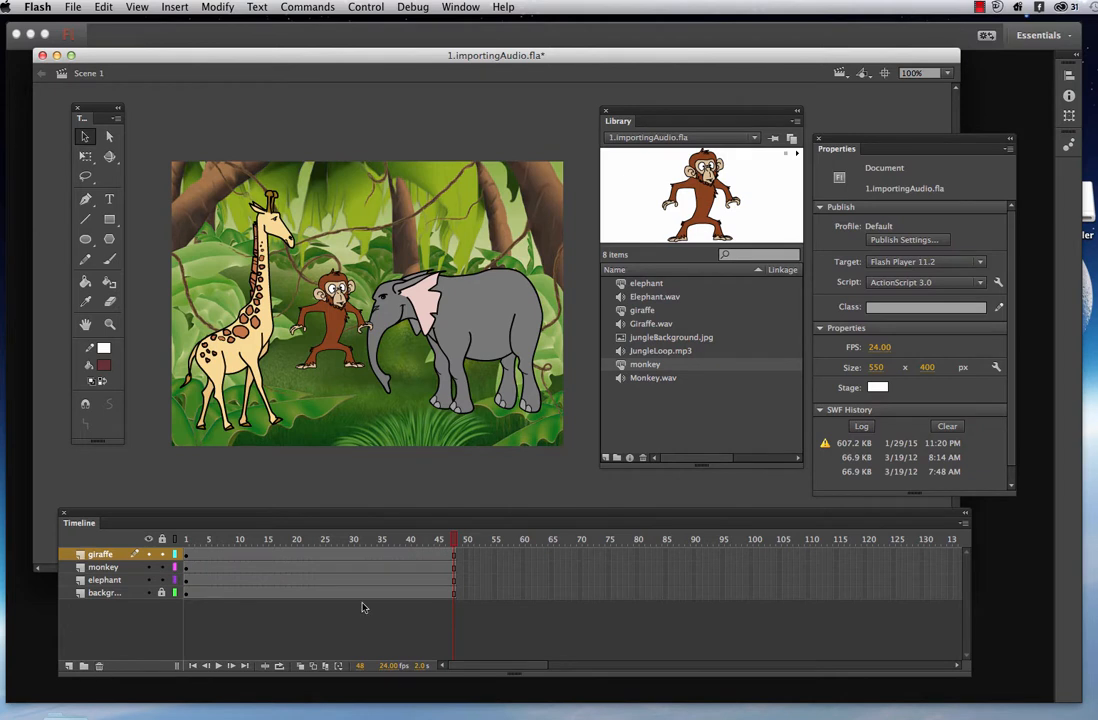
Test the movie in Flash Professional without the background loop to check the animal button sounds, and close the preview
left_click(366, 8)
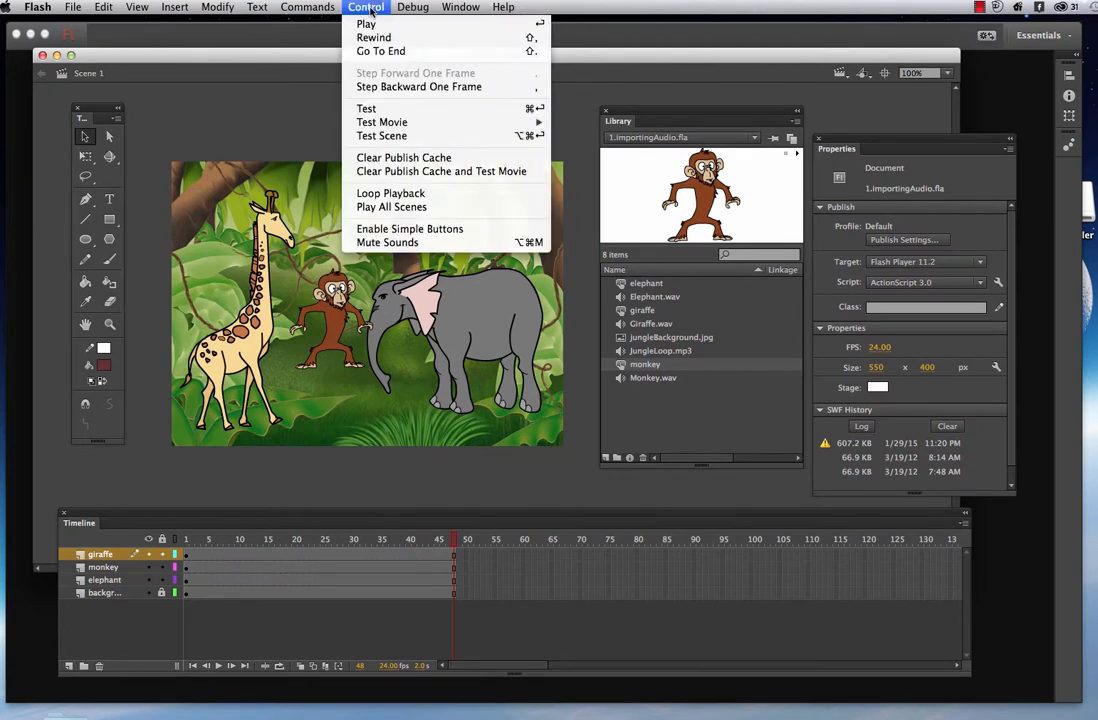
mouse_move(480, 122)
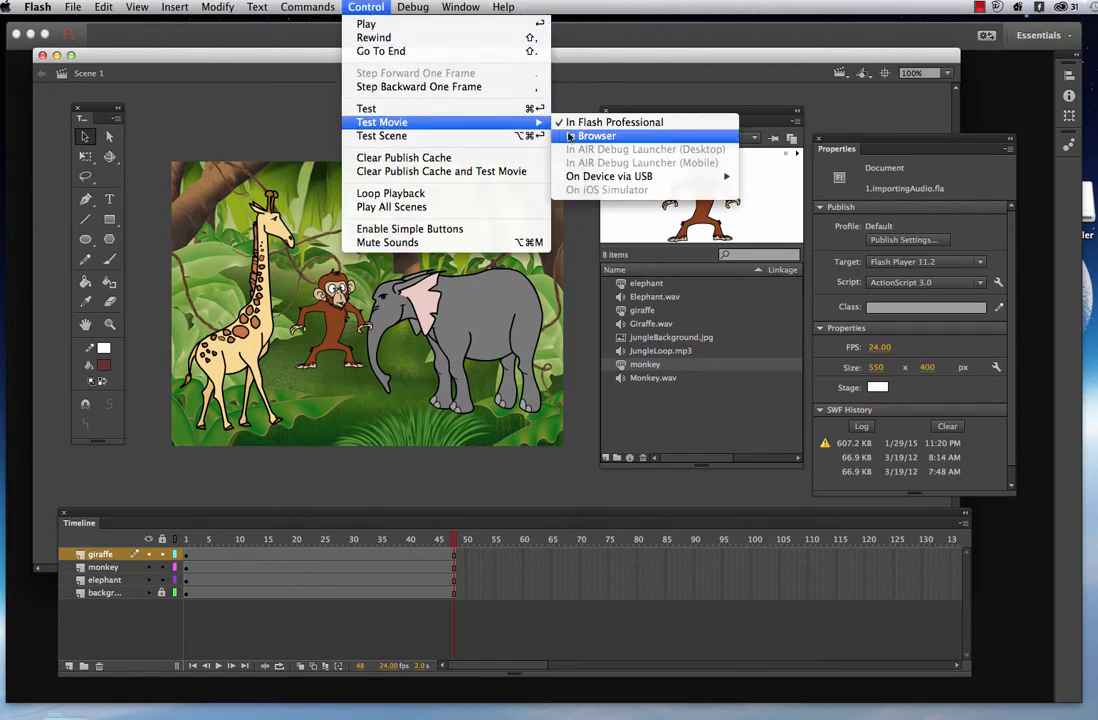
left_click(600, 124)
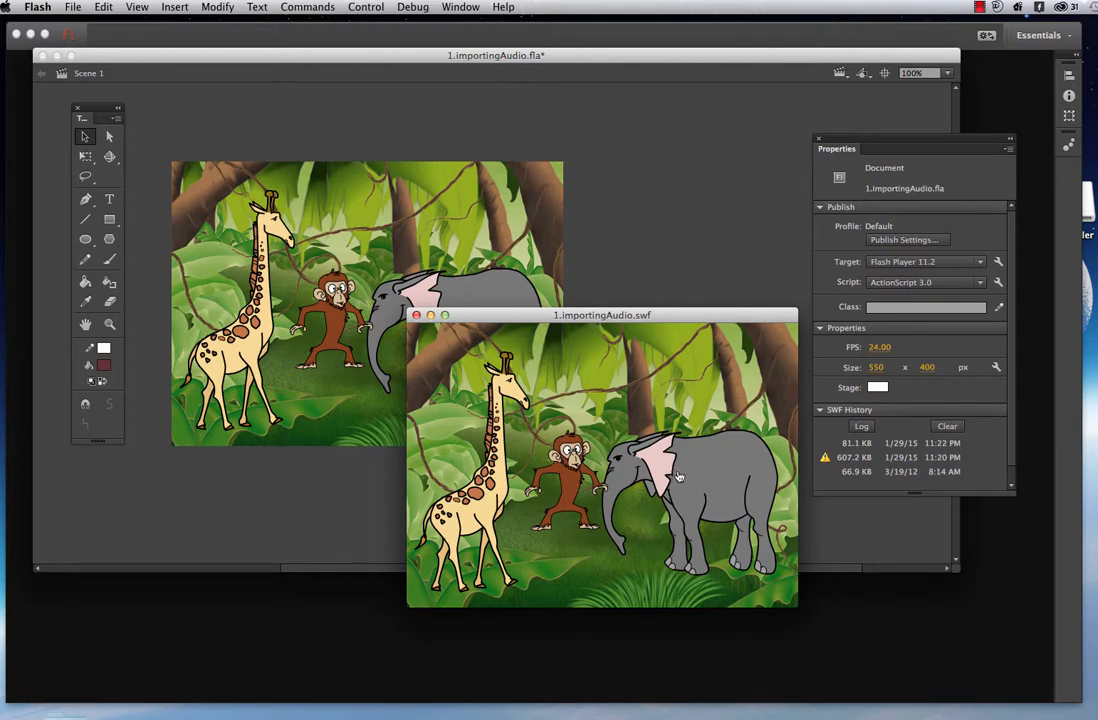
left_click(417, 316)
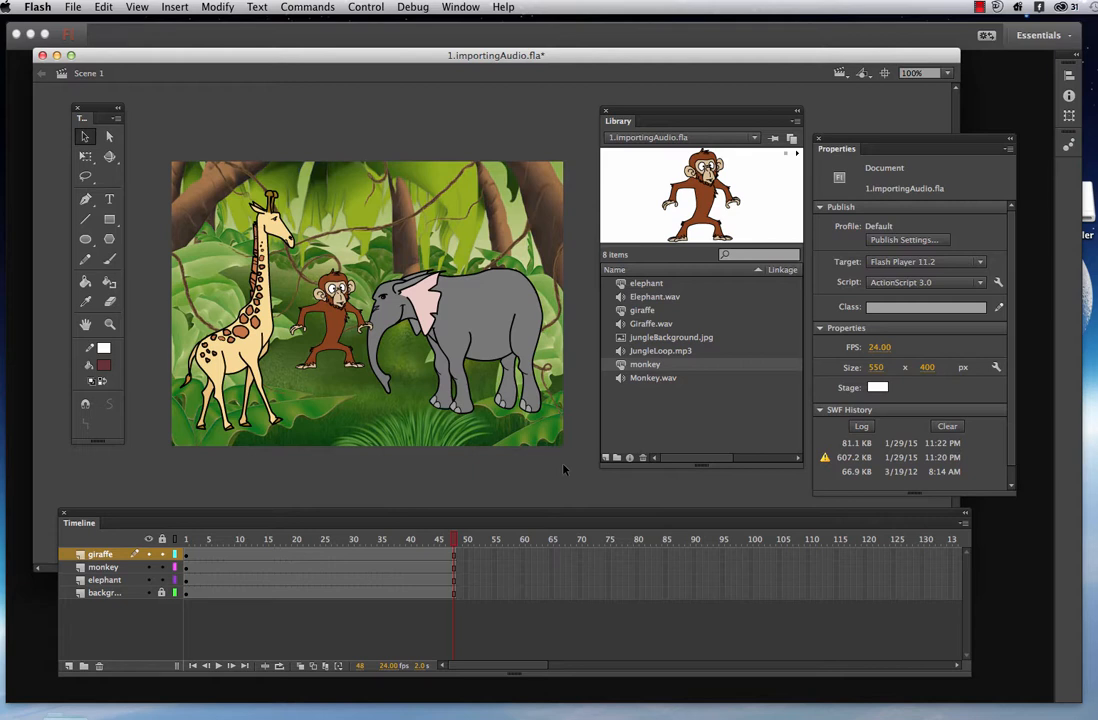
Lock the elephant, monkey and giraffe layers of the main timeline
left_click(162, 581)
left_click(162, 568)
left_click(163, 555)
Add a new layer named audio above the giraffe layer and select its first frame
left_click(68, 665)
double_click(104, 555)
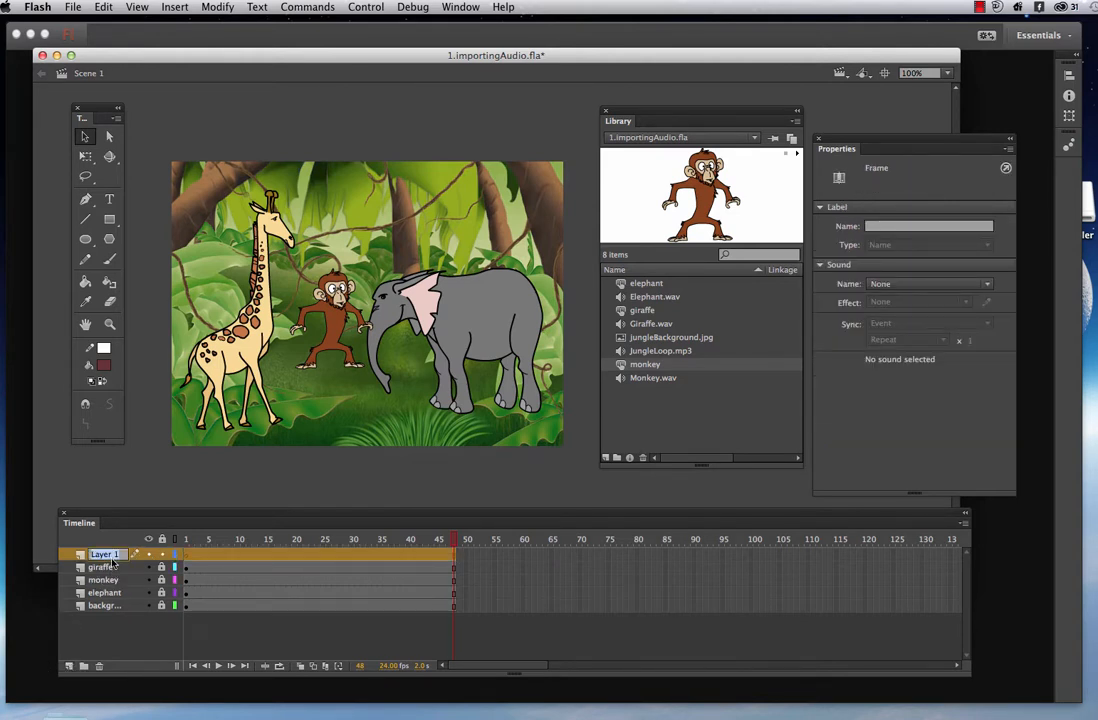
type("audio")
left_click(185, 556)
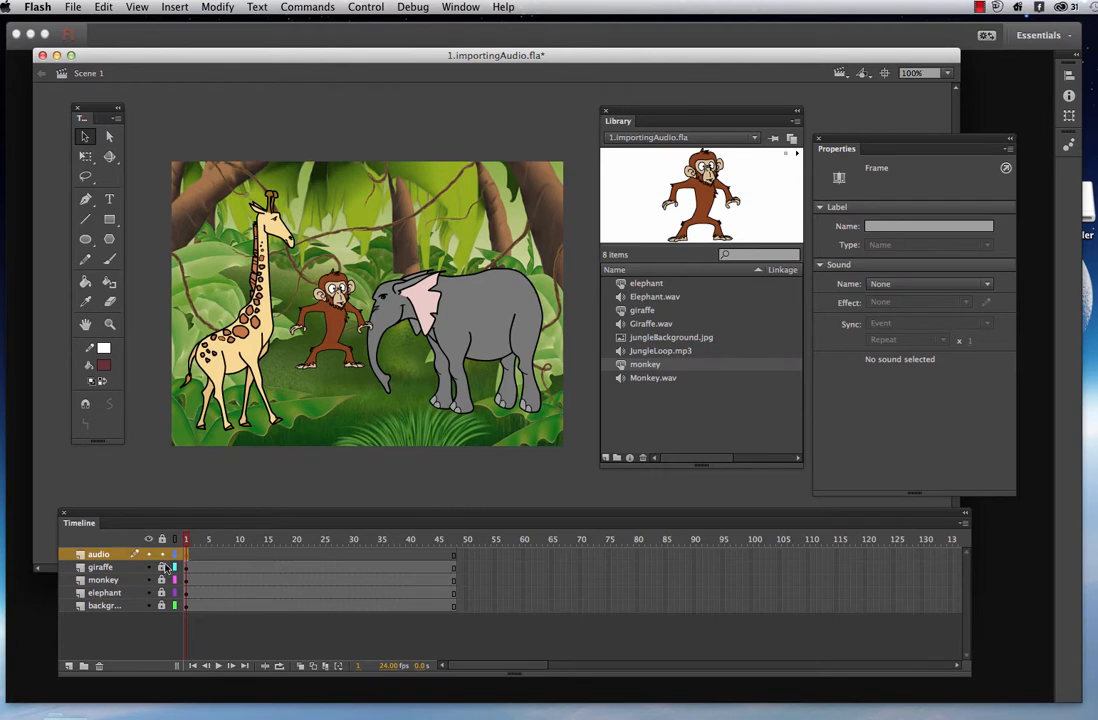
Place JungleLoop.mp3 from the library on the audio layer, test the movie in Flash Professional and close the preview
left_click(620, 352)
left_click_drag(620, 356, 313, 116)
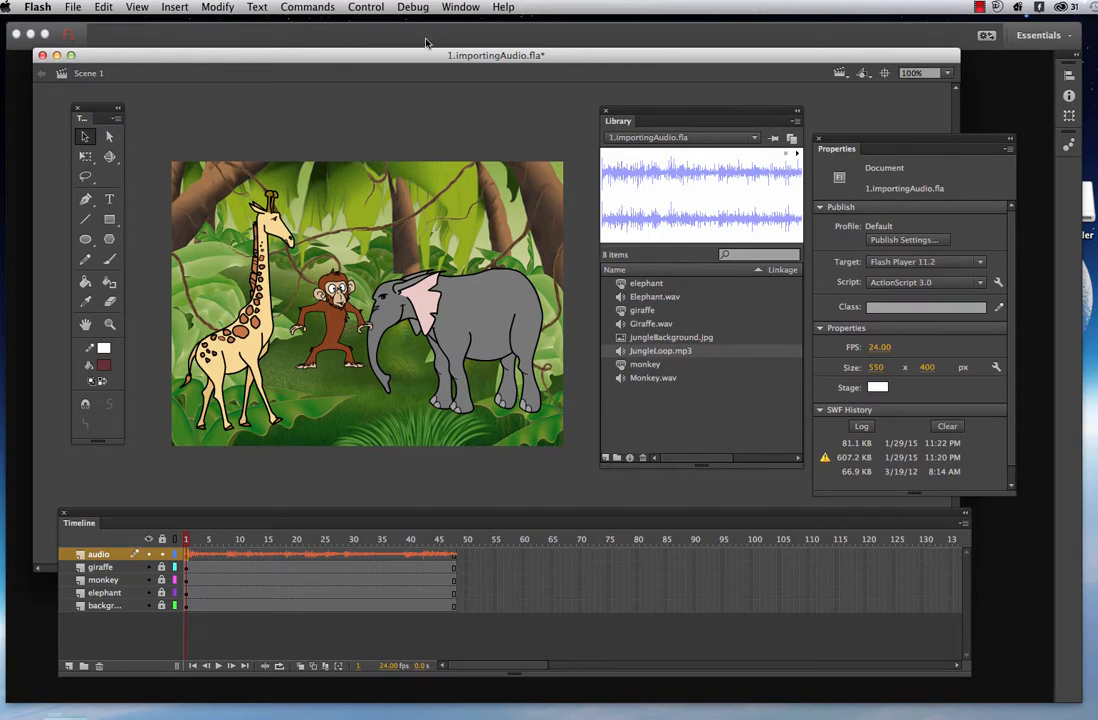
left_click(366, 9)
mouse_move(385, 122)
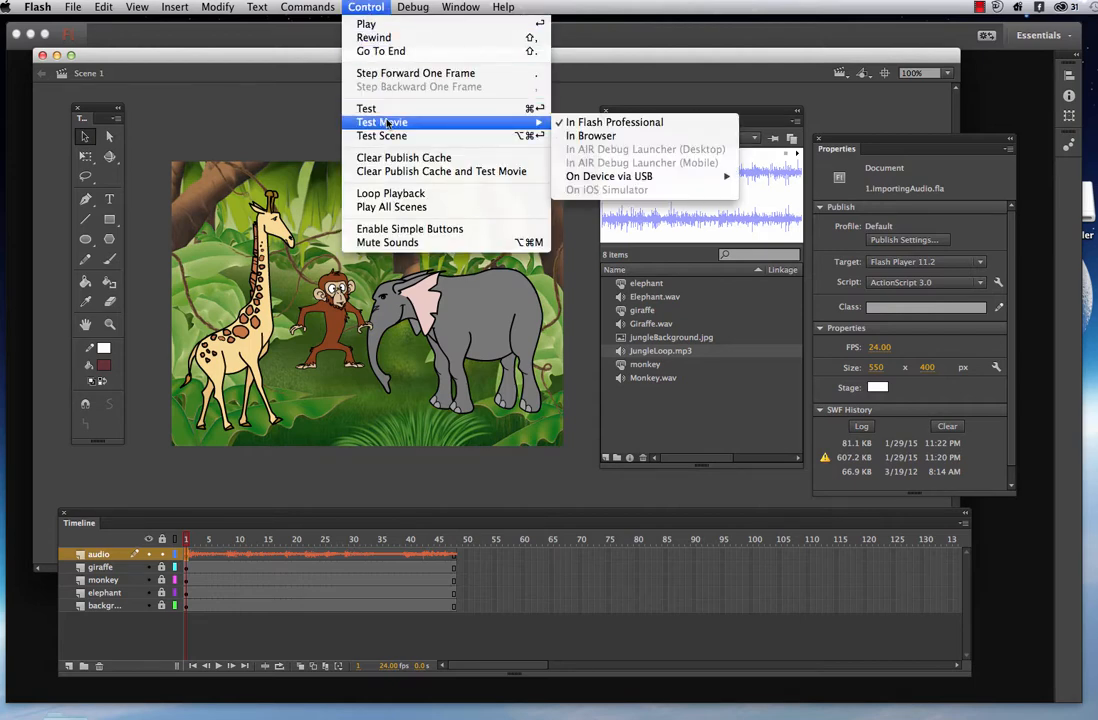
left_click(588, 122)
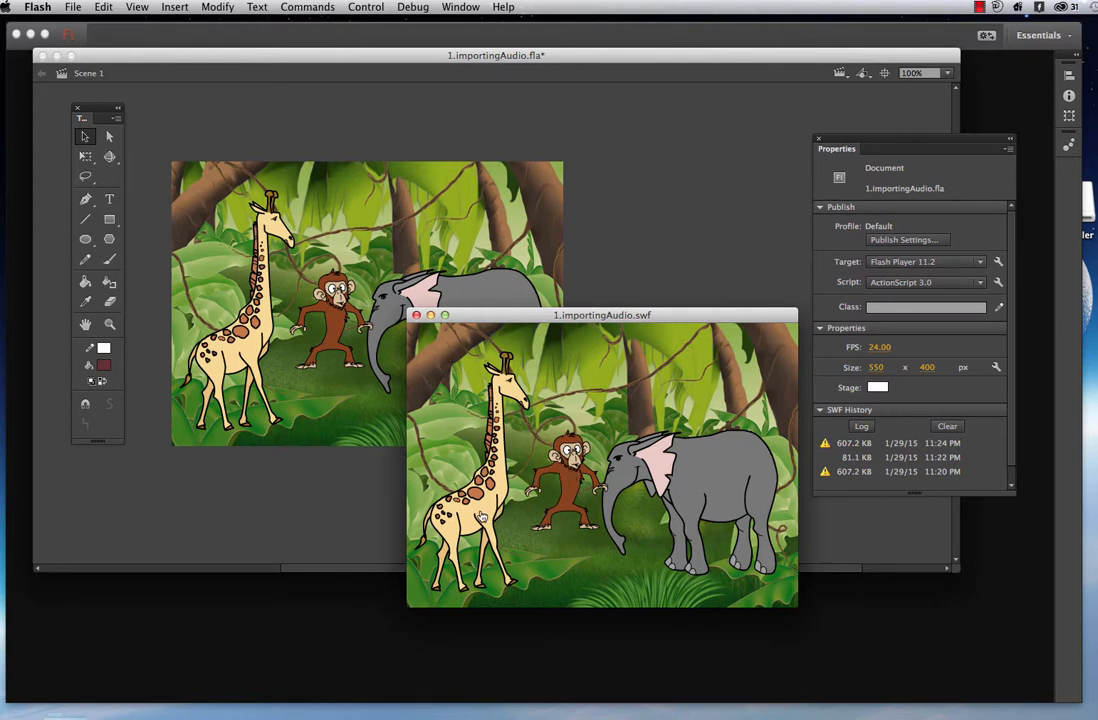
left_click(416, 315)
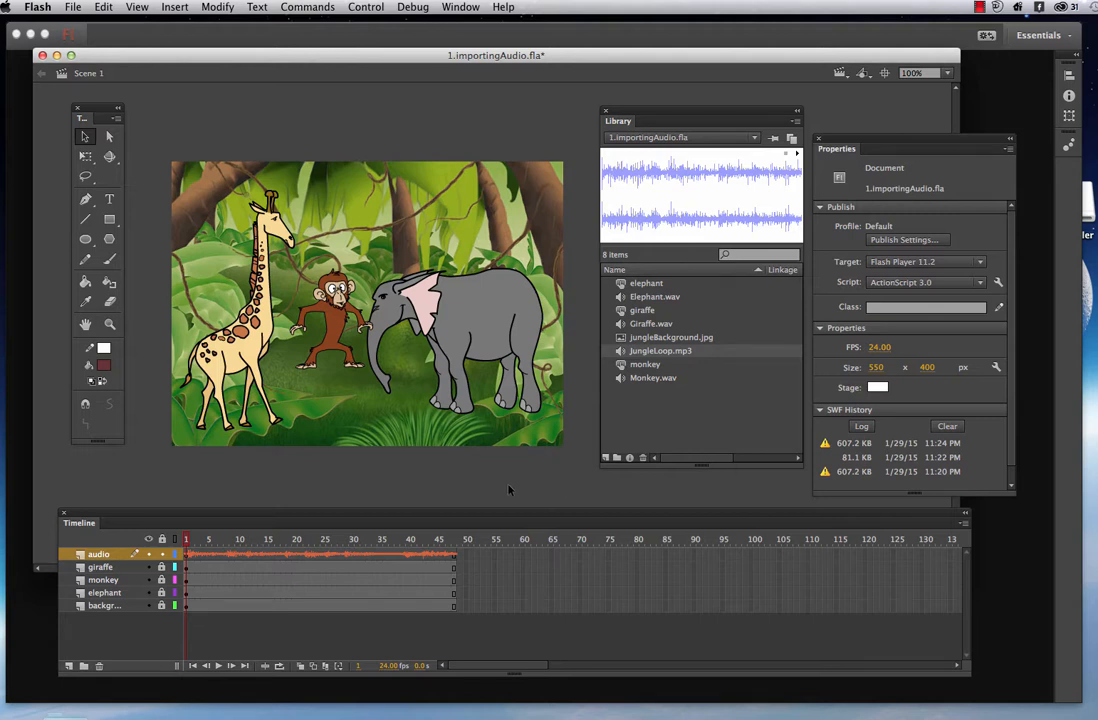
Select the audio layer's first frame and arrange the Properties panel between the stage and the Library panel
left_click(186, 556)
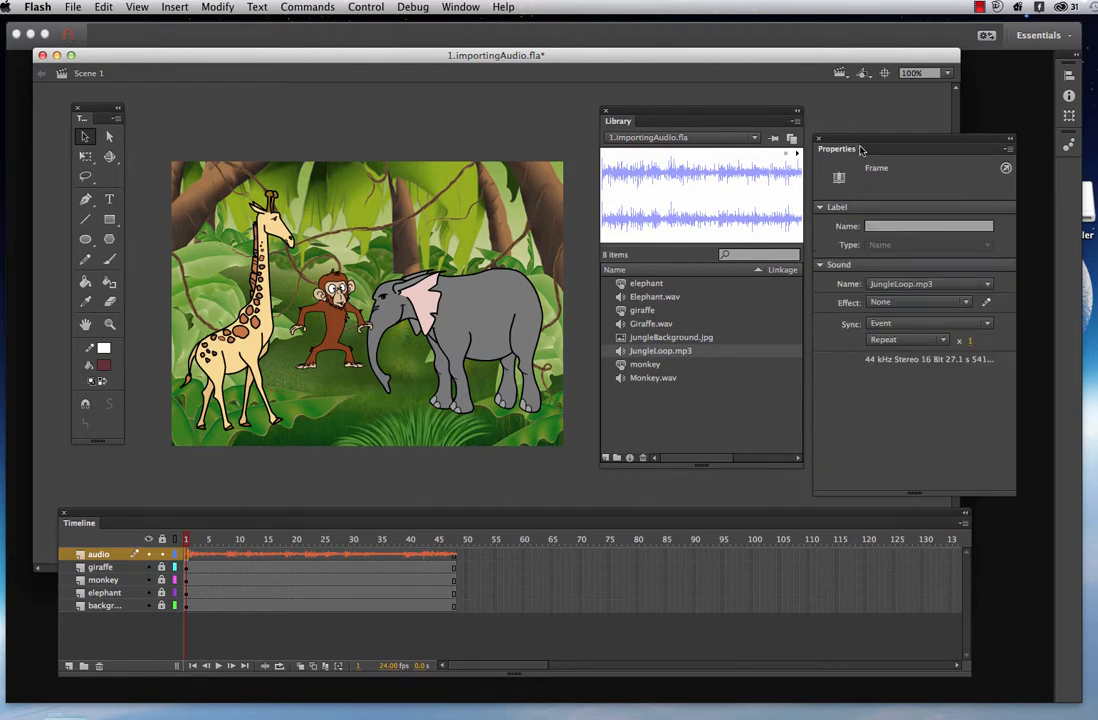
left_click_drag(866, 148, 501, 143)
left_click_drag(643, 119, 810, 128)
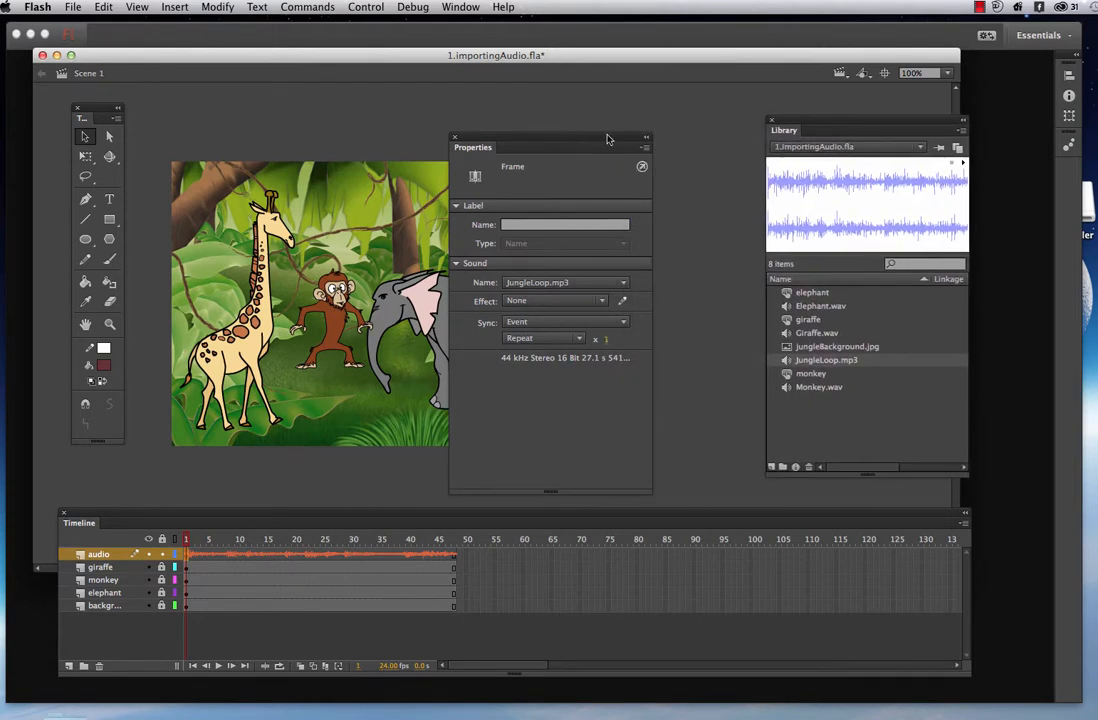
left_click_drag(505, 142, 601, 133)
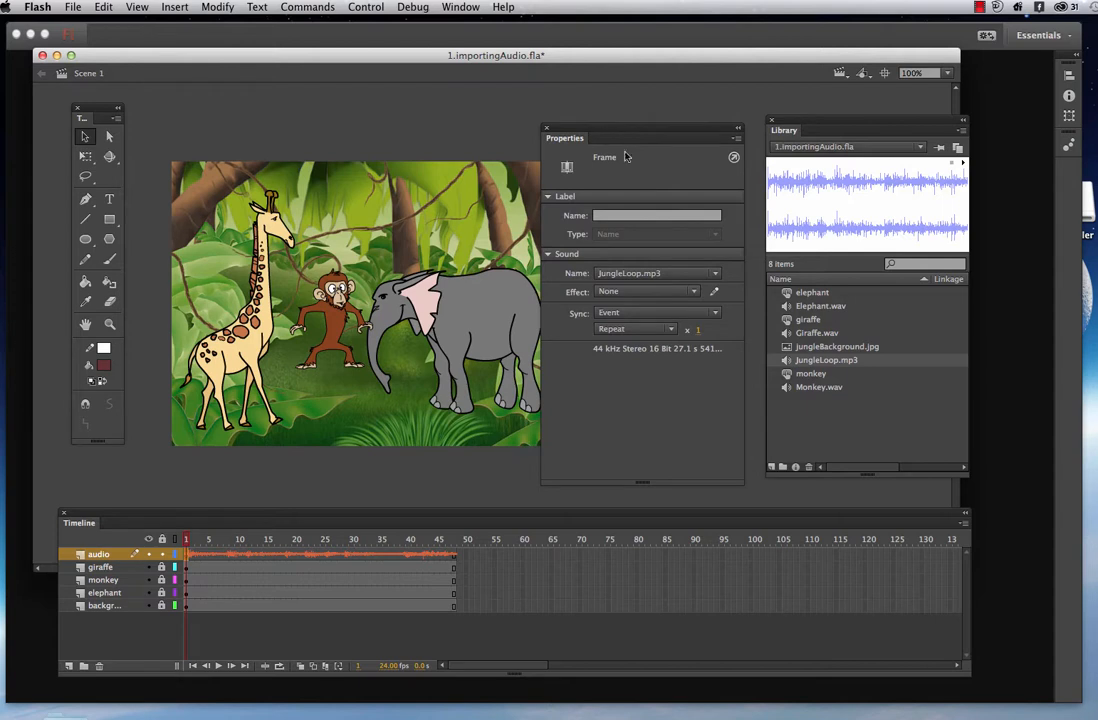
Open the Edit Envelope dialog for the audio layer's JungleLoop.mp3 sound and view the available effects, keeping None
left_click(714, 294)
left_click_drag(706, 303, 675, 141)
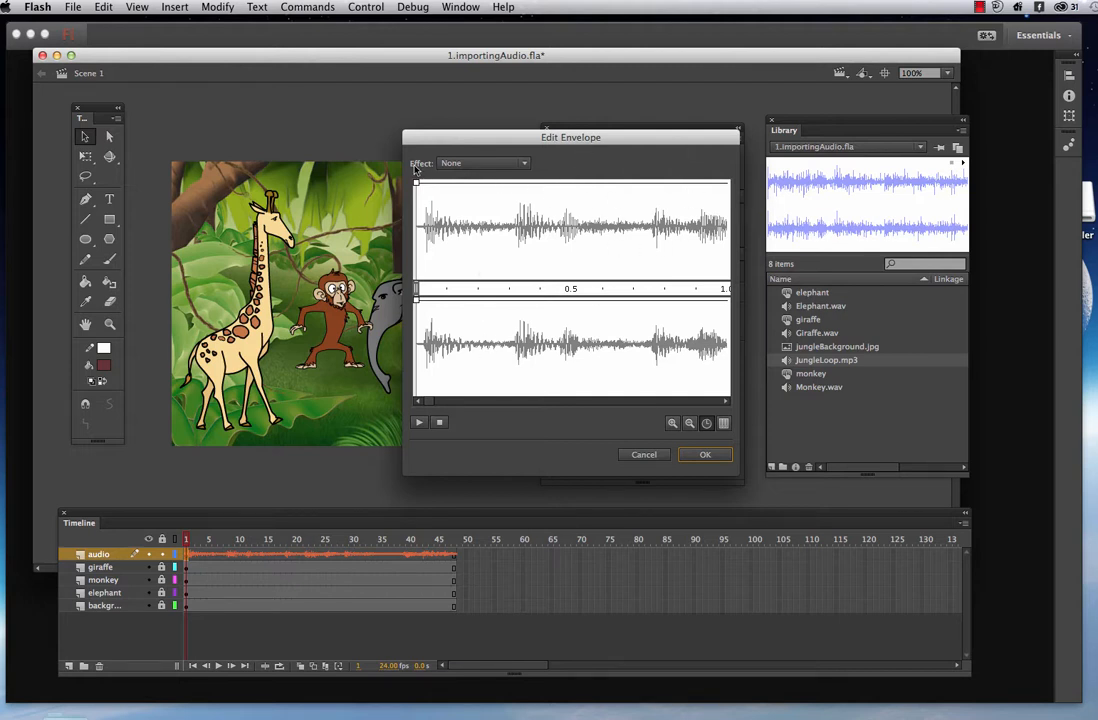
left_click(504, 164)
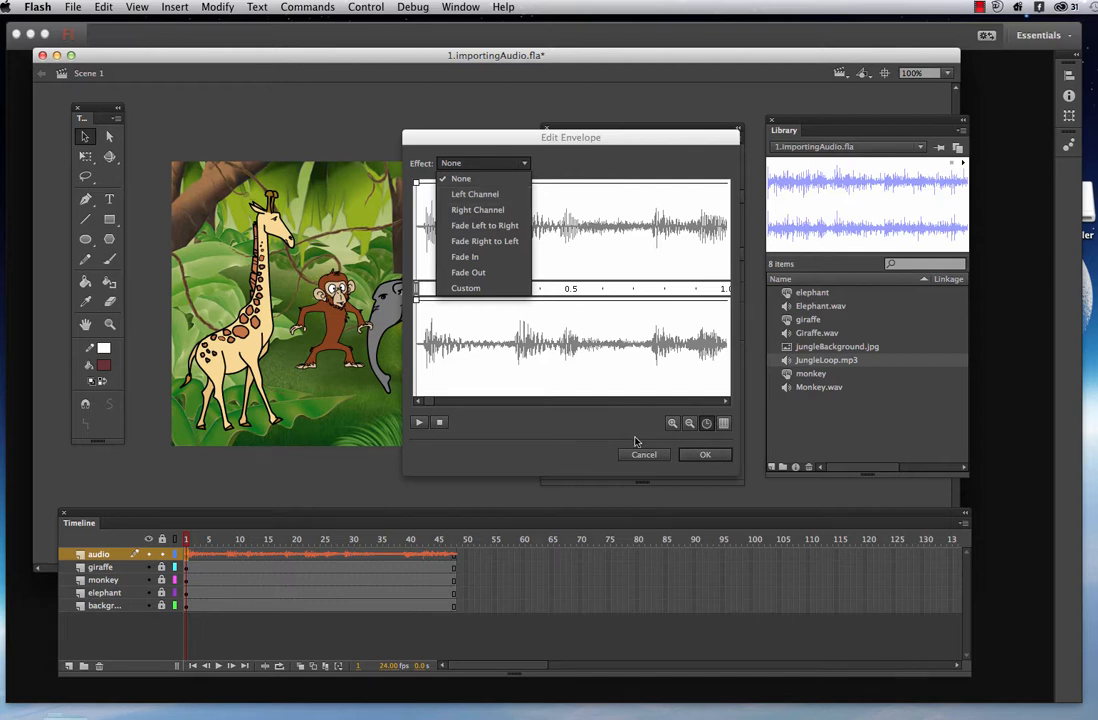
left_click(565, 425)
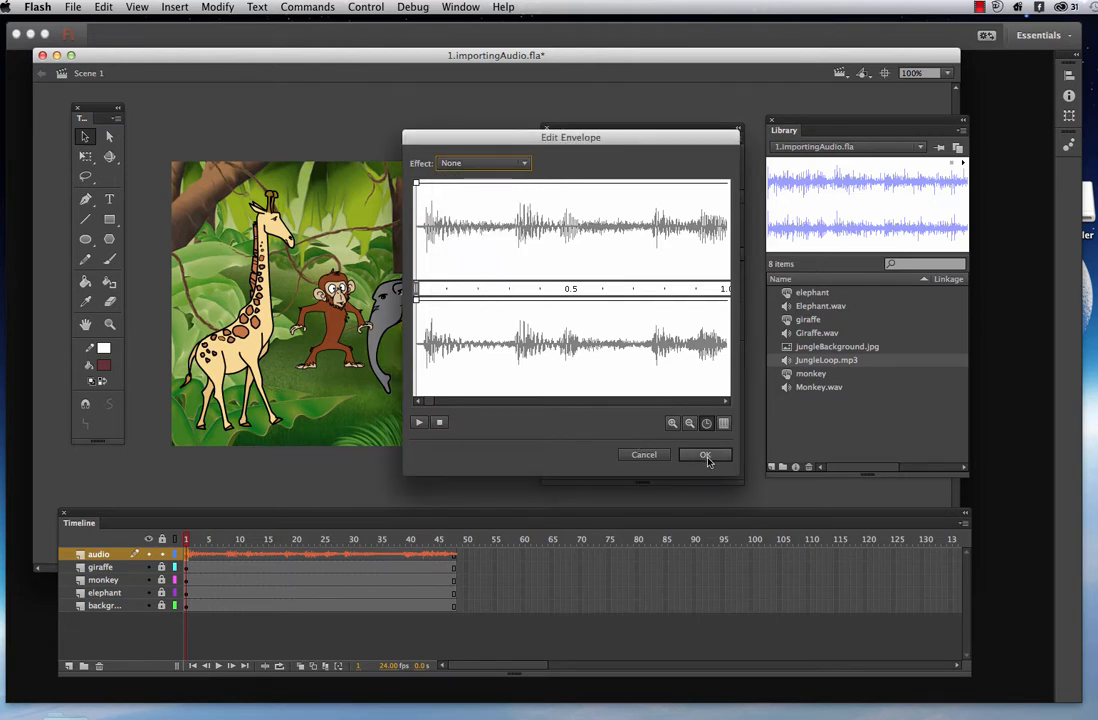
left_click(979, 7)
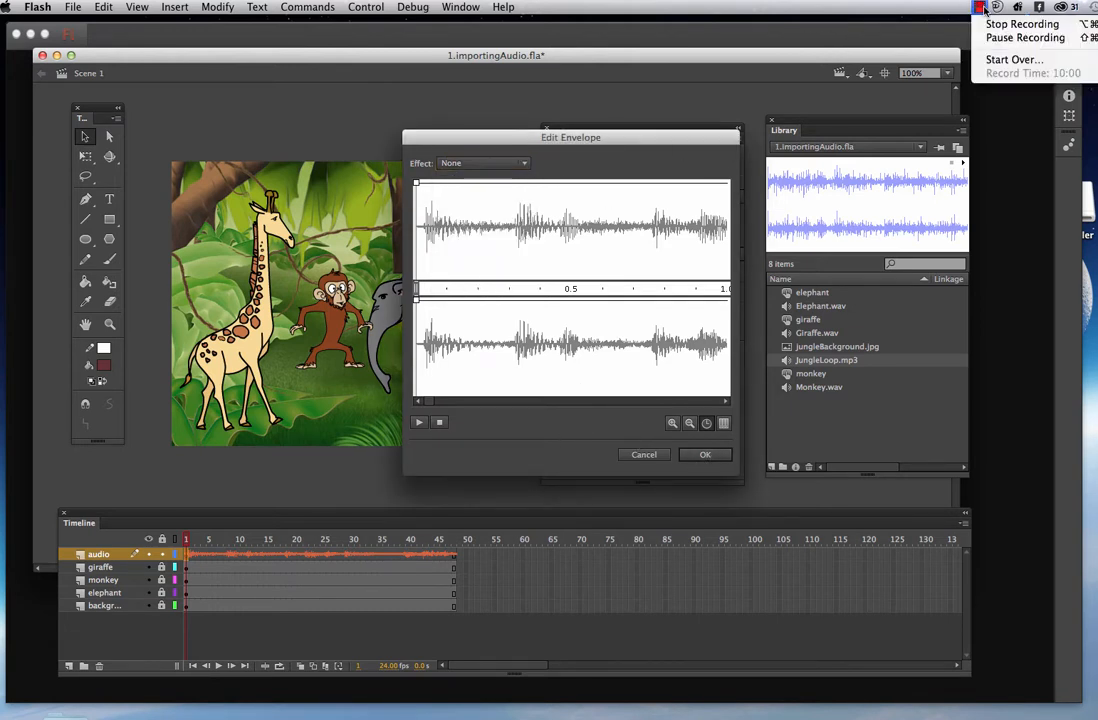
left_click(1005, 38)
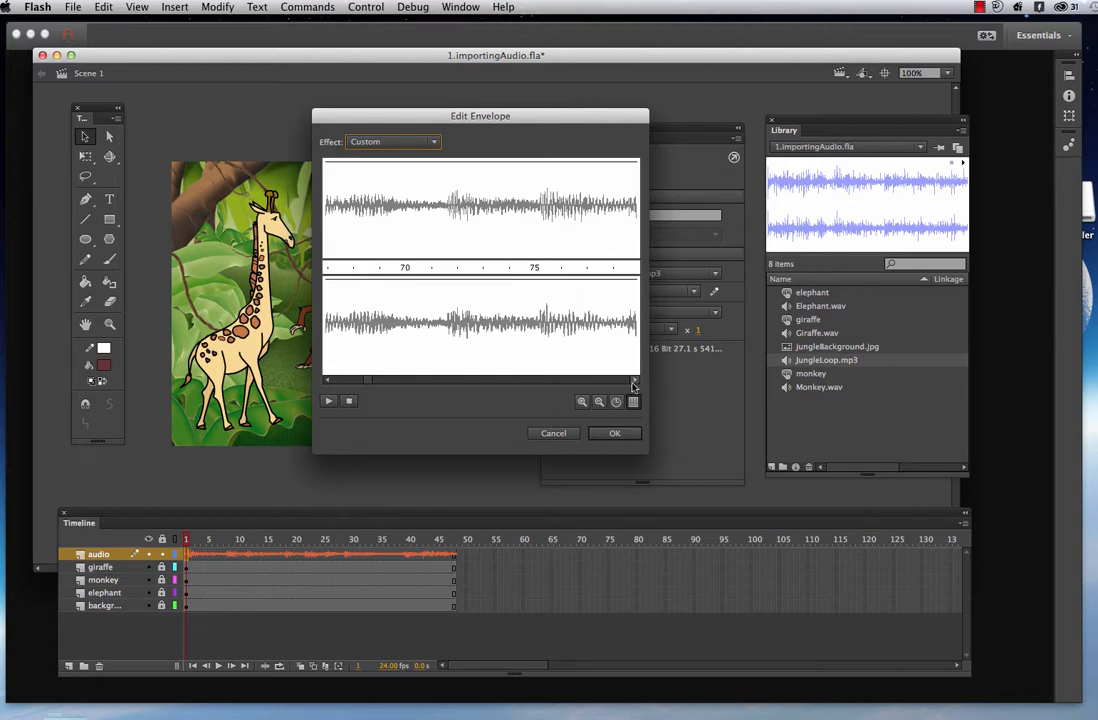
Lower the right channel with an envelope point near frame 77 and trim the sound's end to about frame 643
left_click_drag(610, 283, 581, 313)
left_click(366, 385)
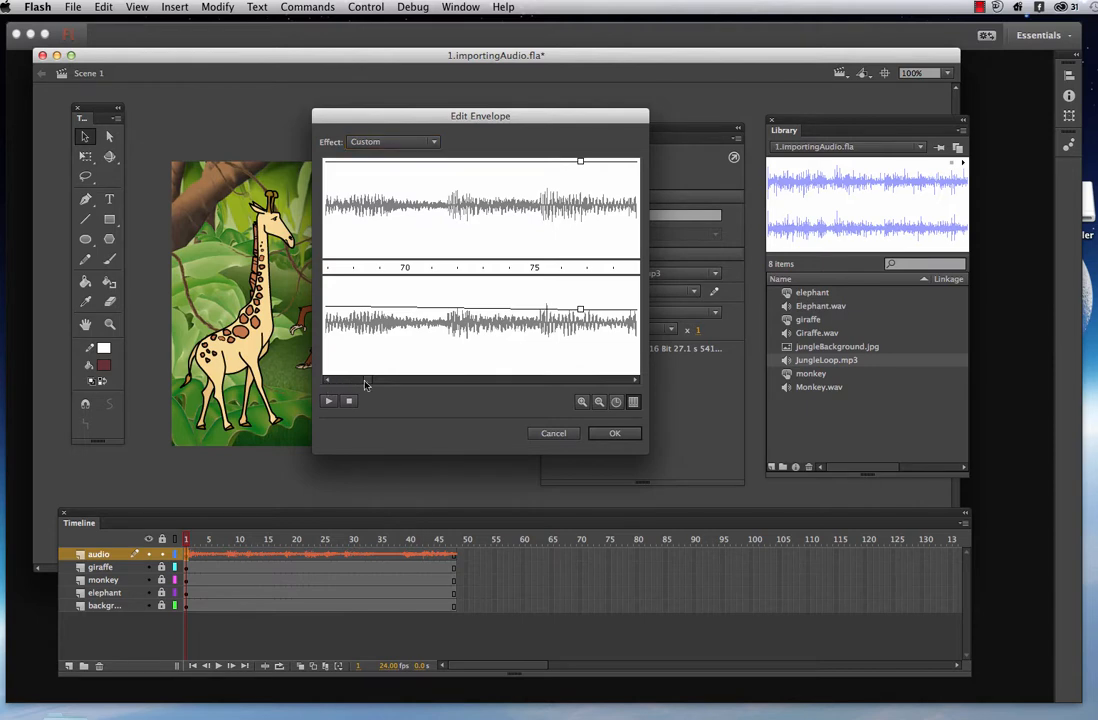
left_click_drag(369, 383, 623, 387)
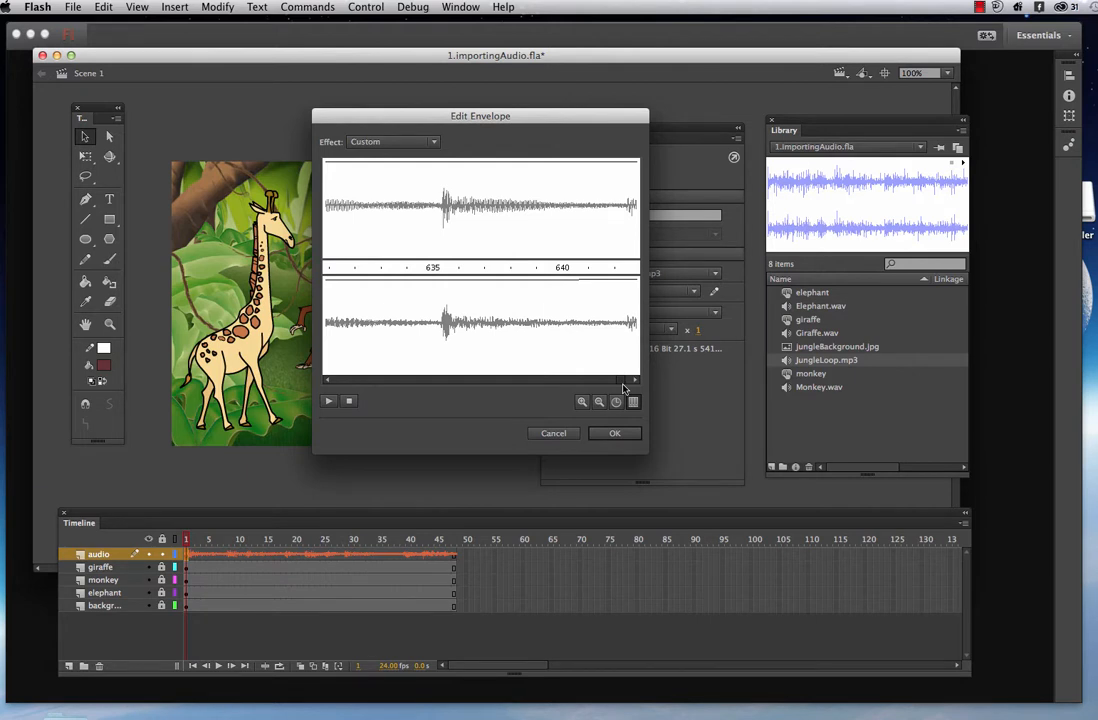
left_click_drag(623, 387, 632, 389)
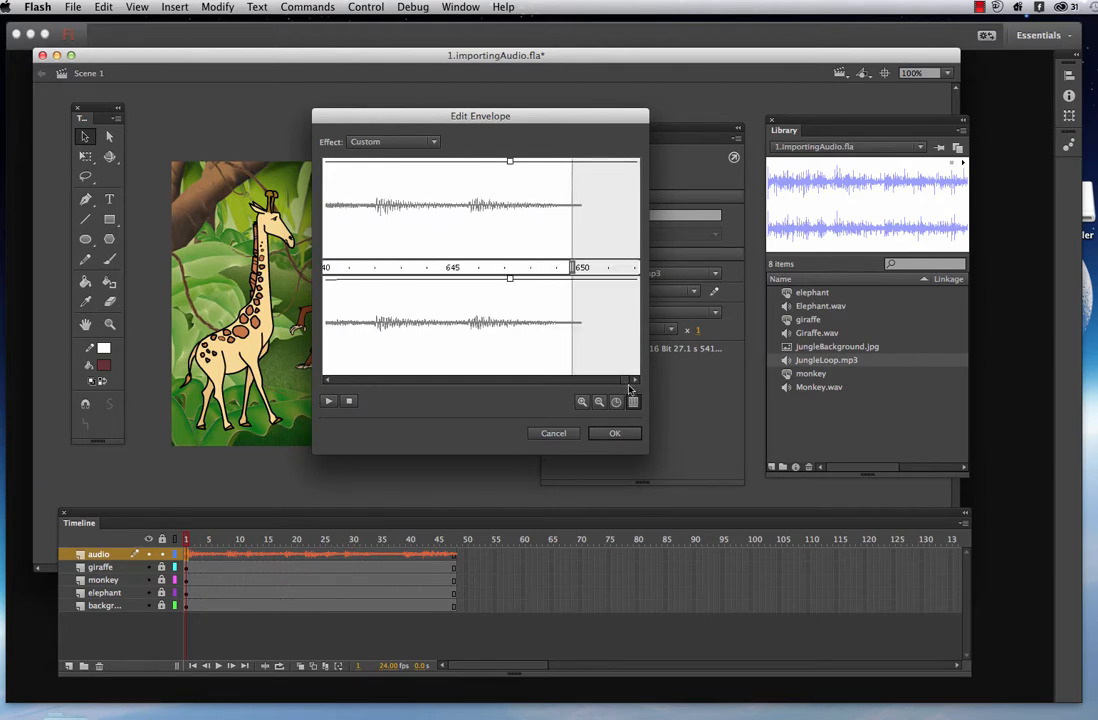
mouse_move(627, 387)
left_mouse_down()
mouse_move(327, 381)
mouse_move(632, 385)
left_mouse_up()
left_click_drag(572, 267, 391, 267)
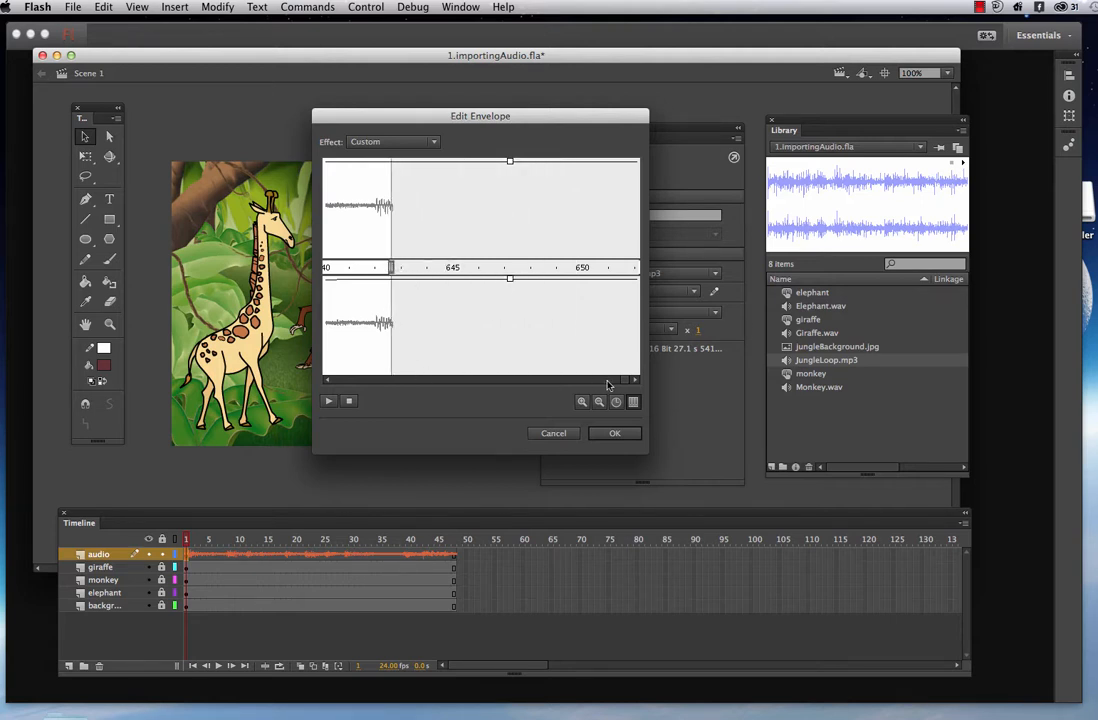
Trim the end of the JungleLoop.mp3 sound further back to about frame 627 in the envelope
scroll(607, 384, "left", 5)
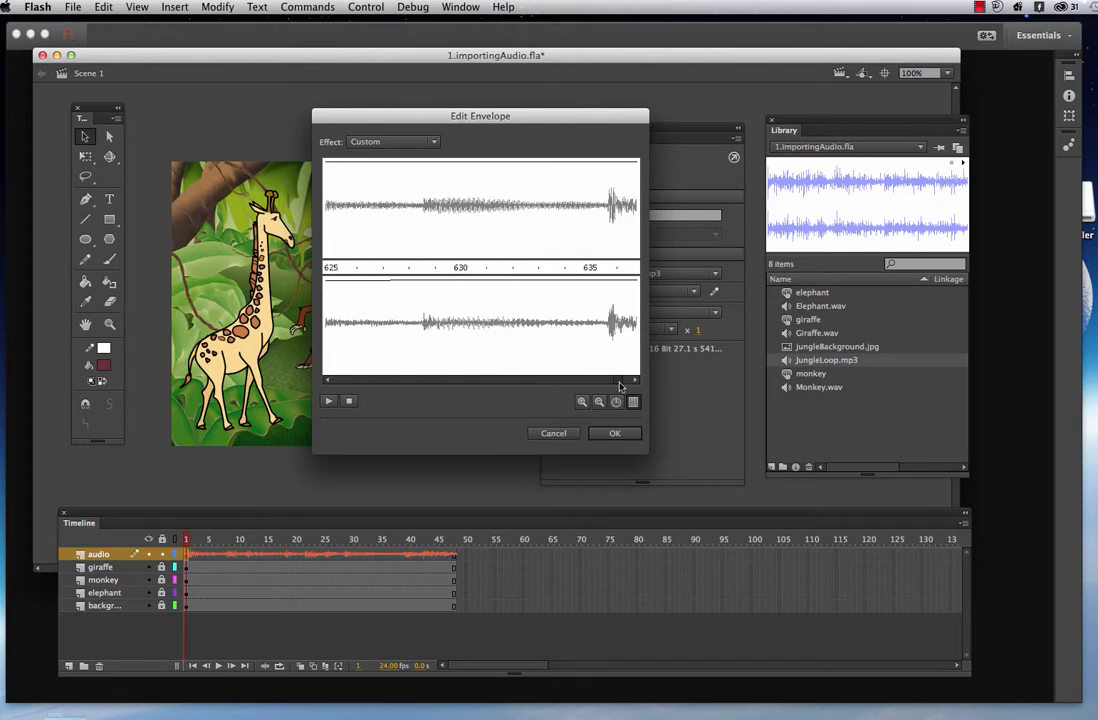
scroll(620, 386, "right", 4)
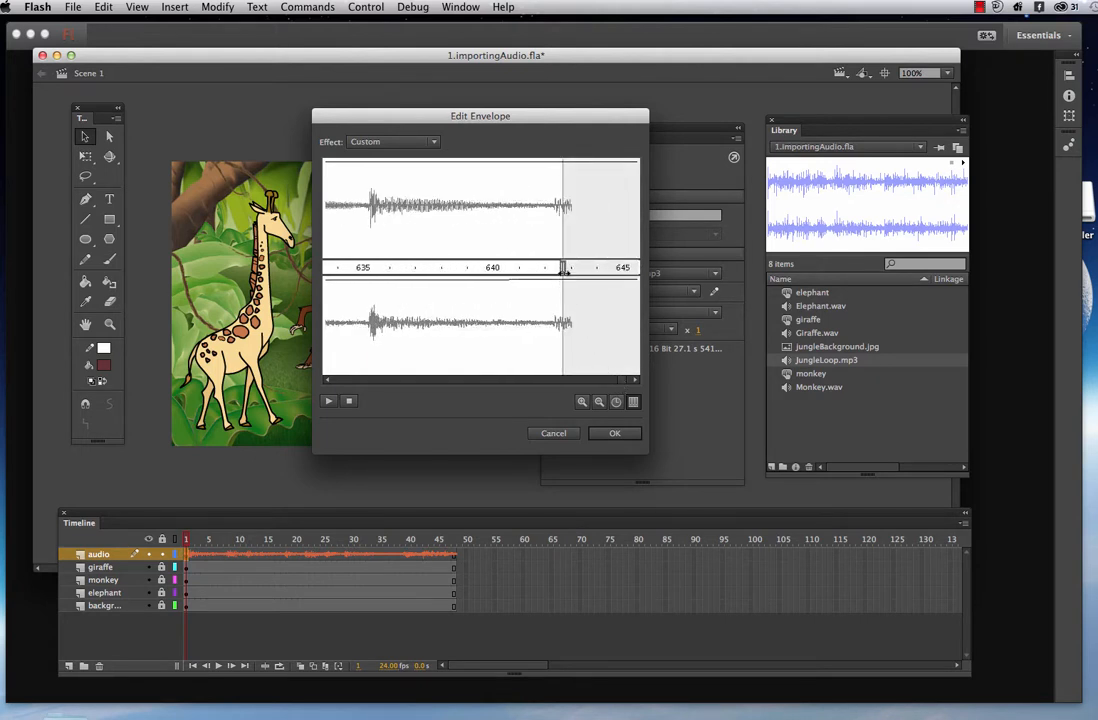
left_click_drag(564, 268, 385, 268)
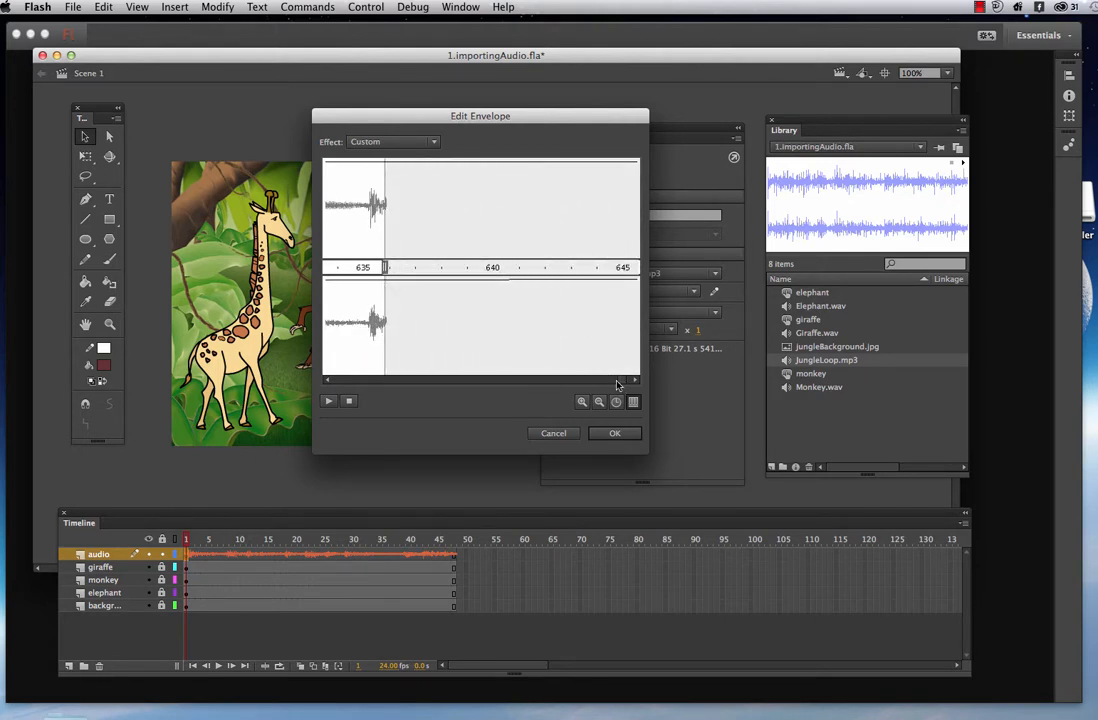
scroll(618, 385, "left", 5)
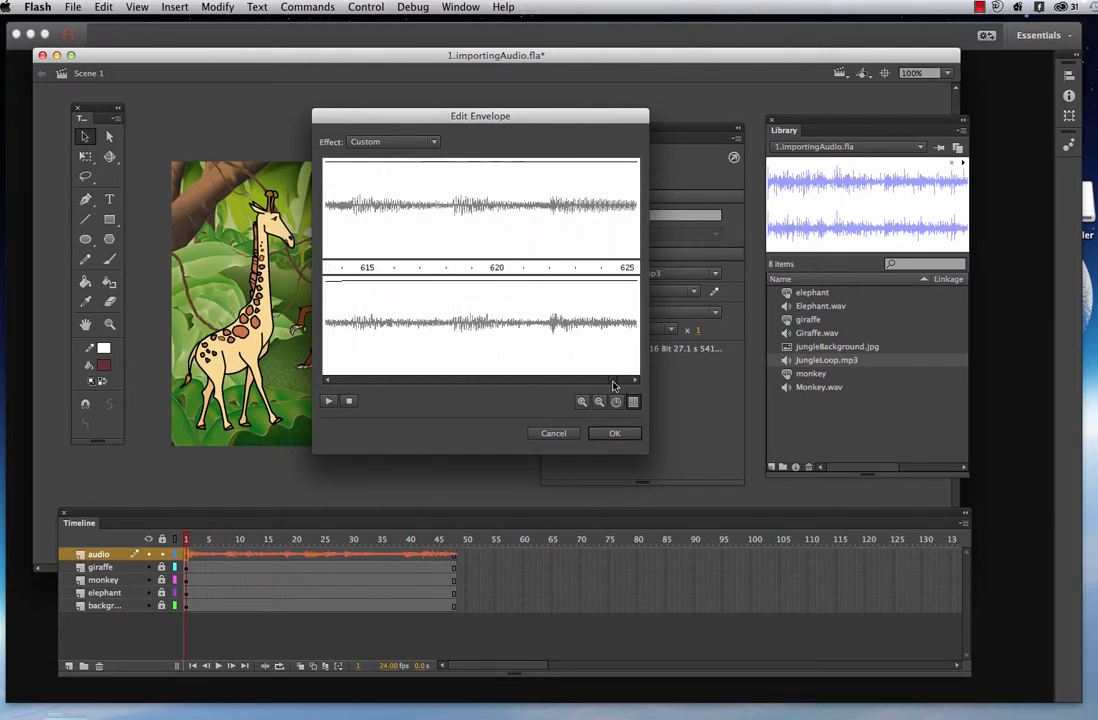
scroll(616, 386, "right", 3)
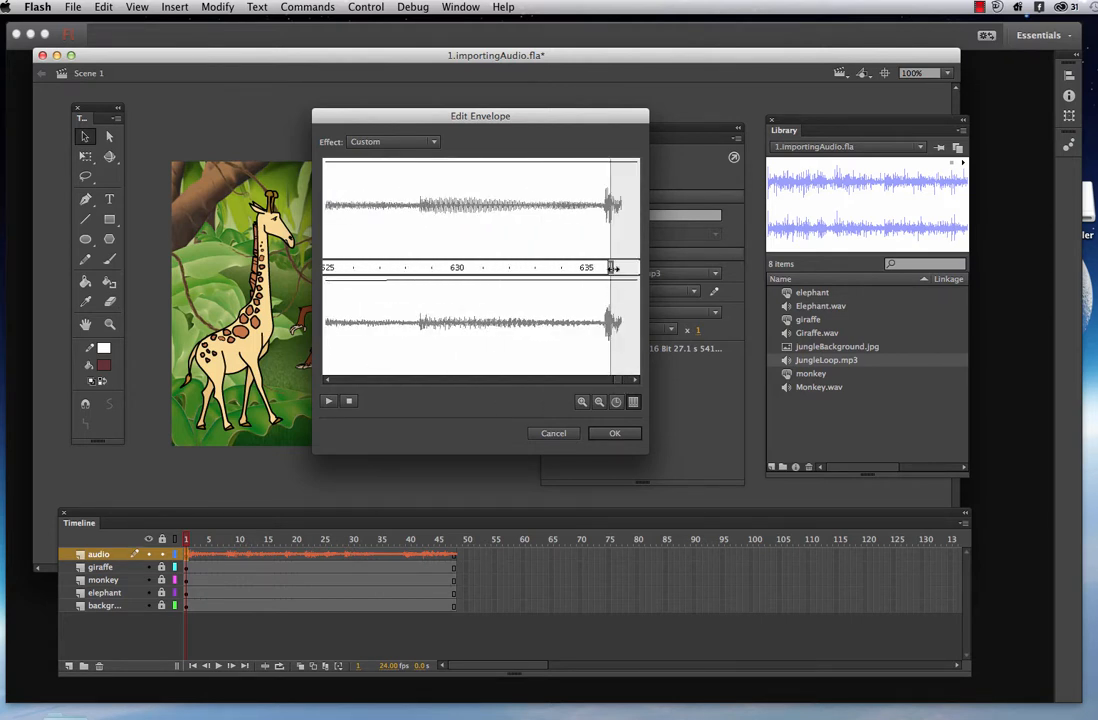
mouse_move(613, 268)
left_mouse_down()
mouse_move(407, 280)
mouse_move(382, 268)
left_mouse_up()
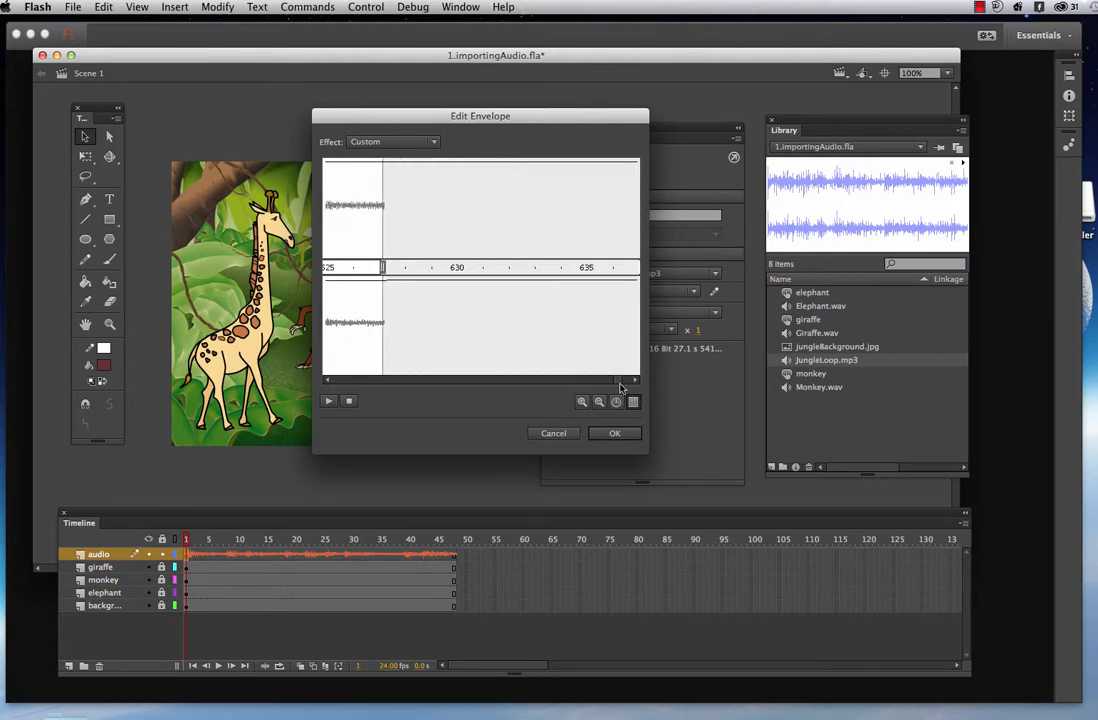
Shorten the JungleLoop.mp3 sound in the envelope so that it ends at about frame 601
scroll(528, 326, "left", 5)
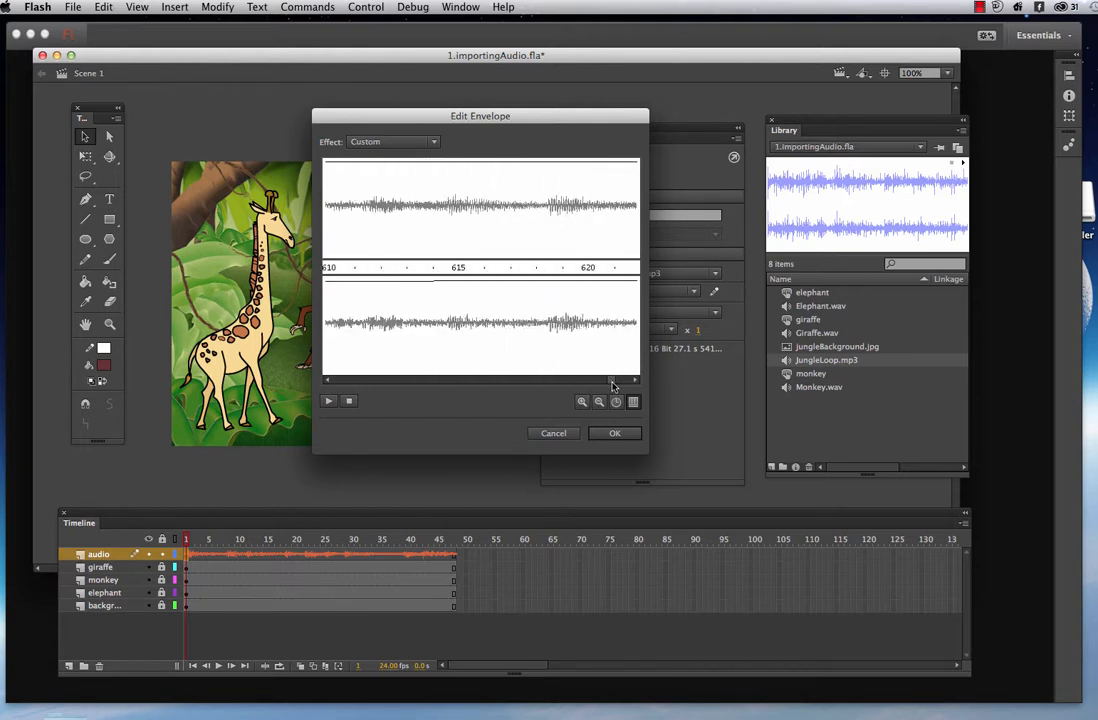
scroll(613, 386, "right", 3)
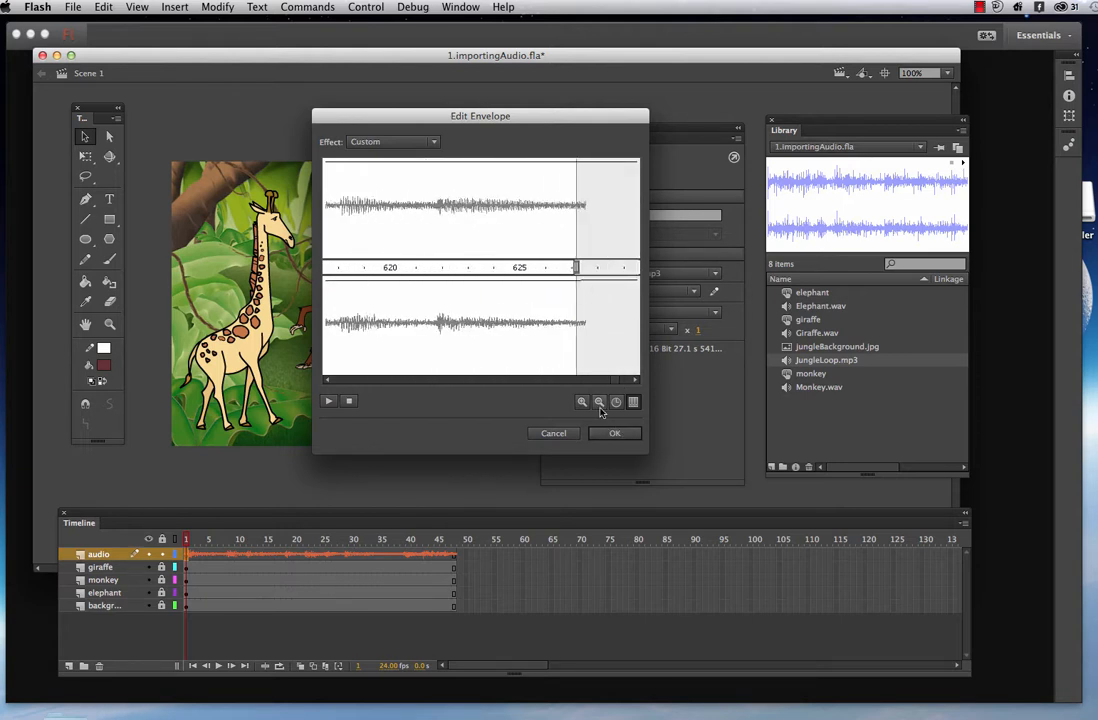
left_click(599, 403)
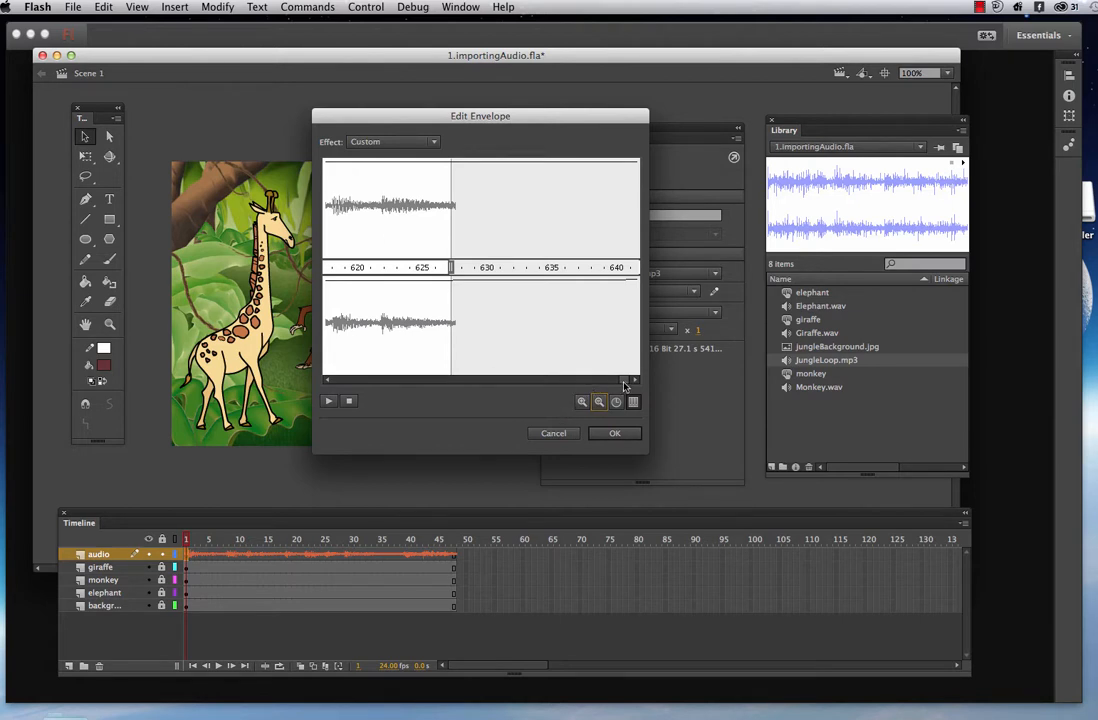
scroll(624, 386, "left", 5)
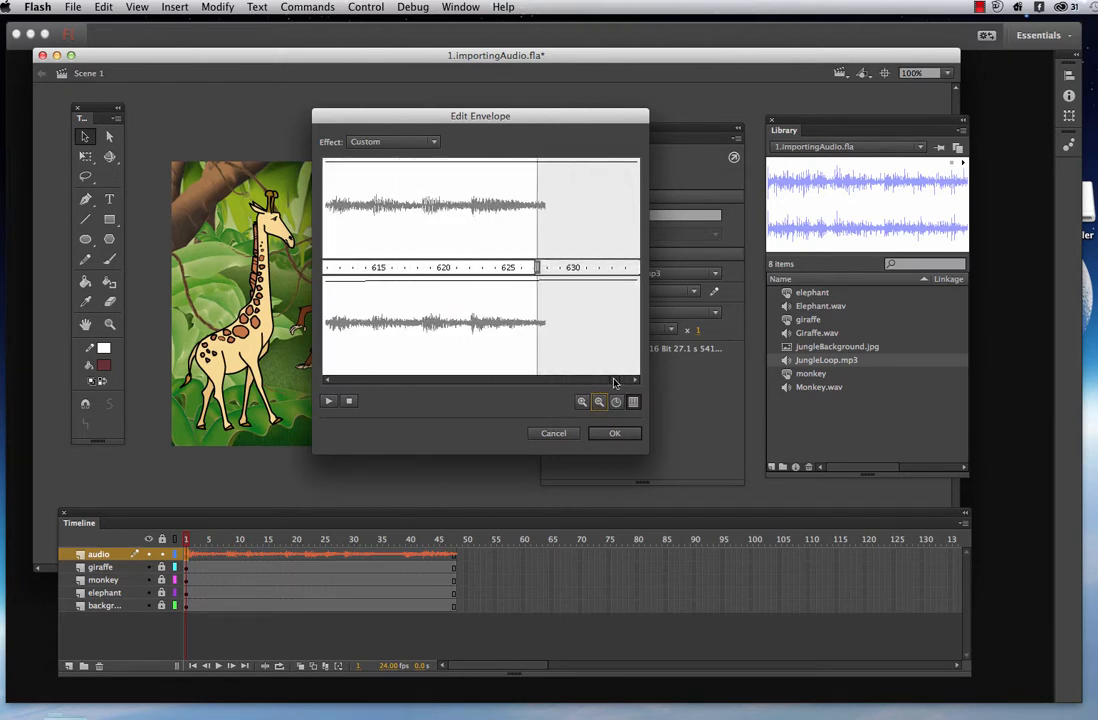
left_click(599, 402)
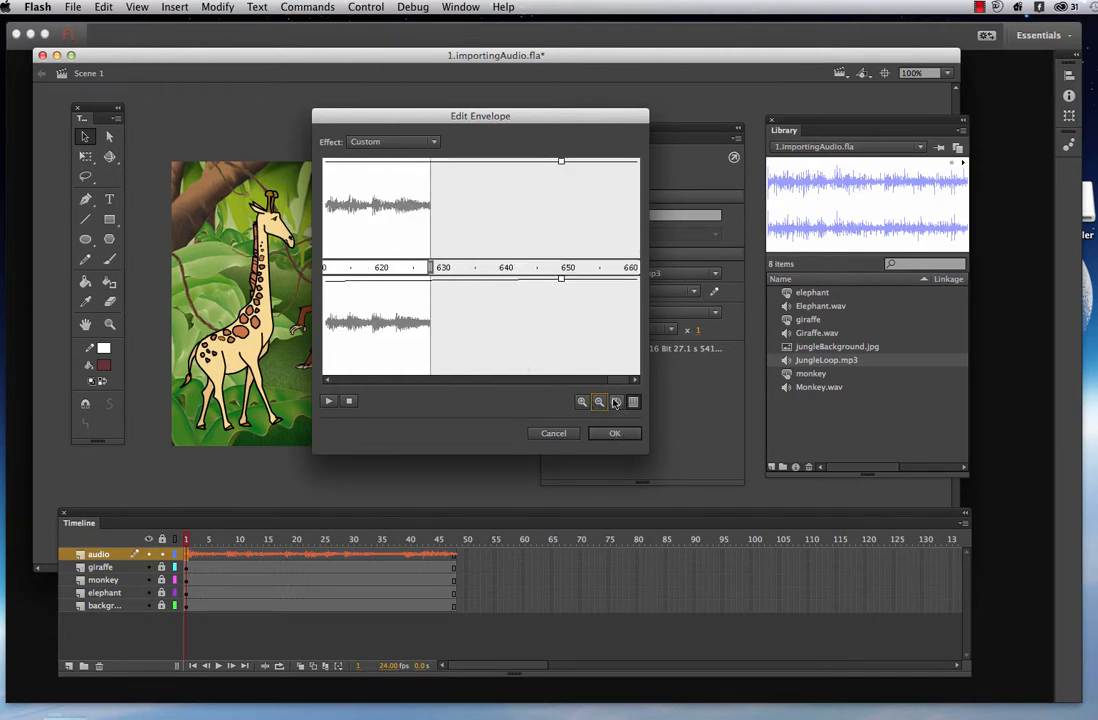
scroll(611, 384, "left", 5)
scroll(611, 384, "left", 3)
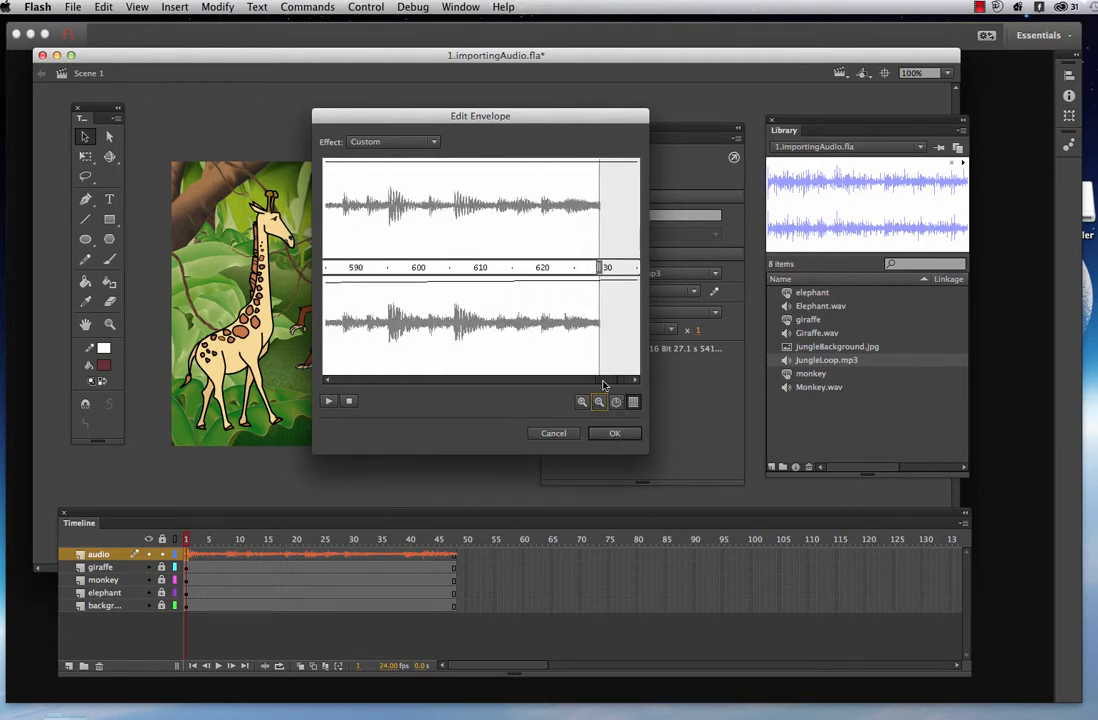
left_click_drag(604, 267, 427, 267)
Trim the end of the JungleLoop.mp3 sound progressively back to about frame 45 in the envelope
scroll(603, 385, "left", 8)
scroll(548, 289, "right", 4)
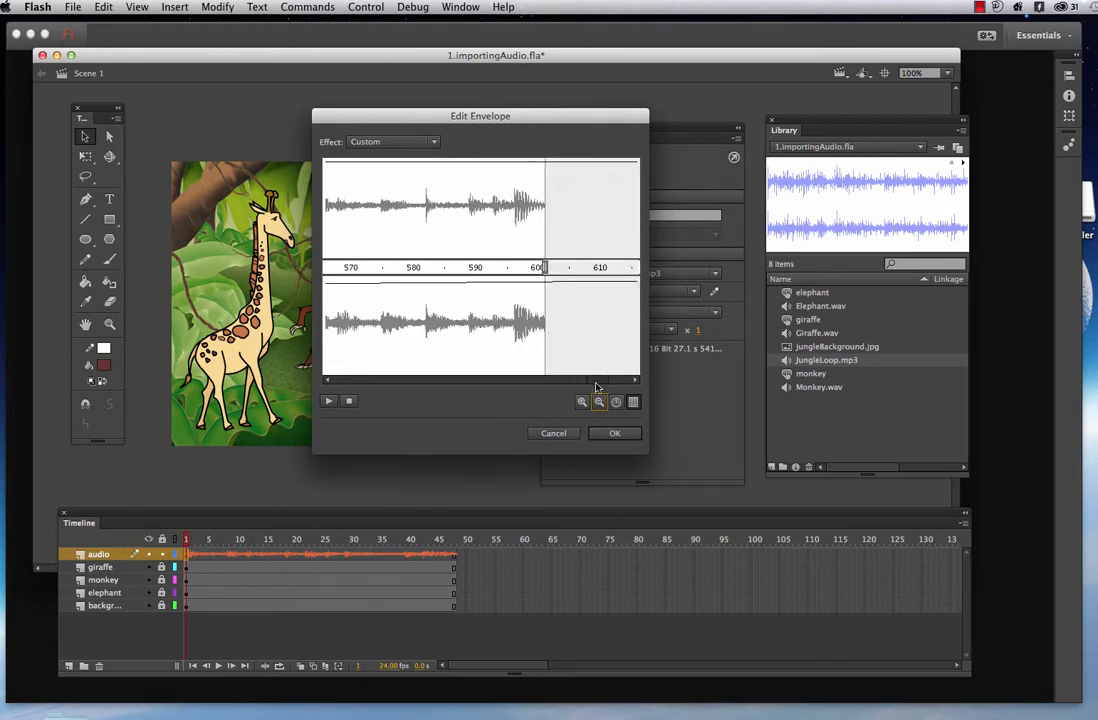
left_click_drag(543, 267, 382, 268)
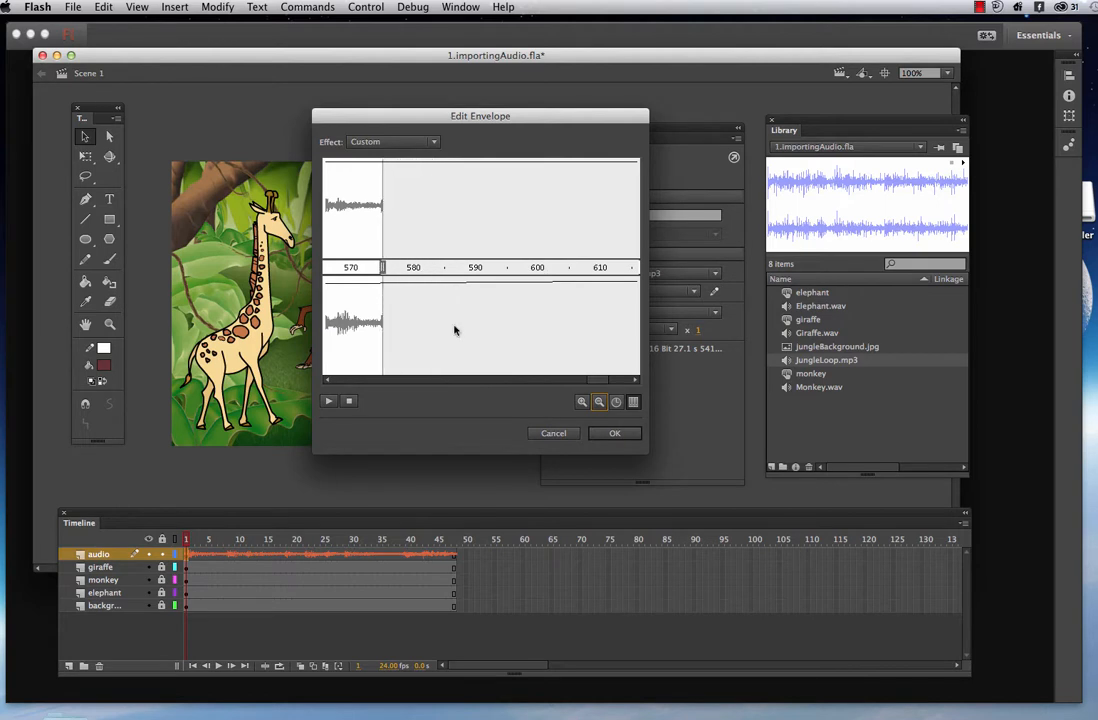
scroll(604, 386, "left", 8)
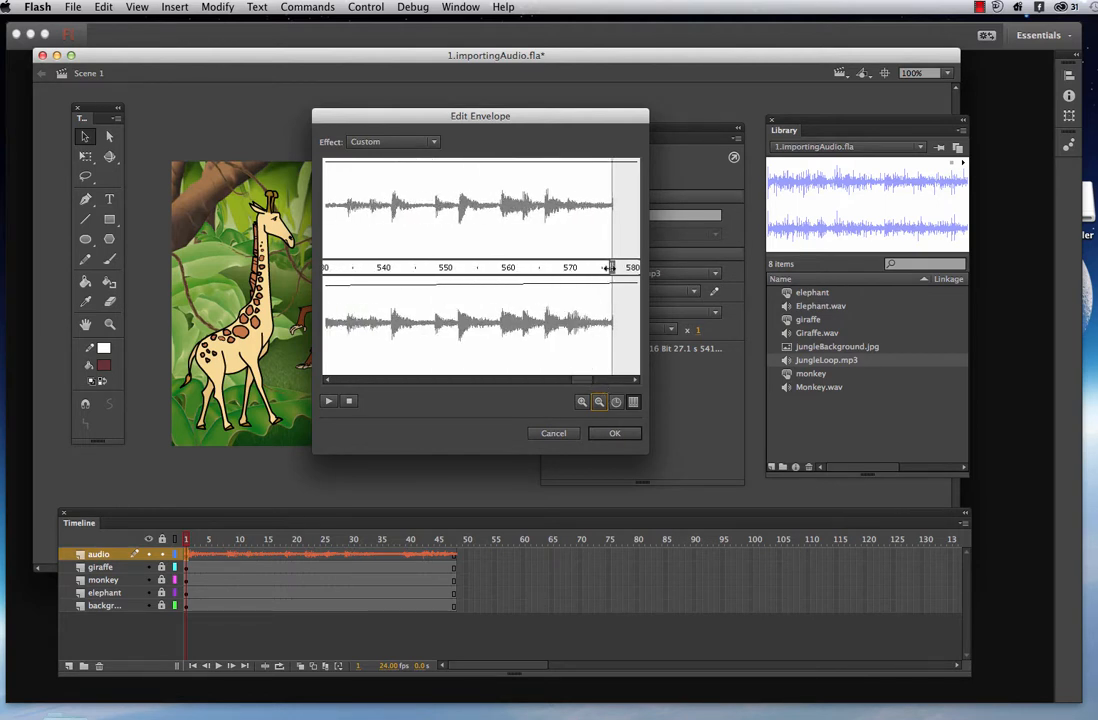
left_click_drag(609, 267, 402, 268)
scroll(581, 385, "left", 2)
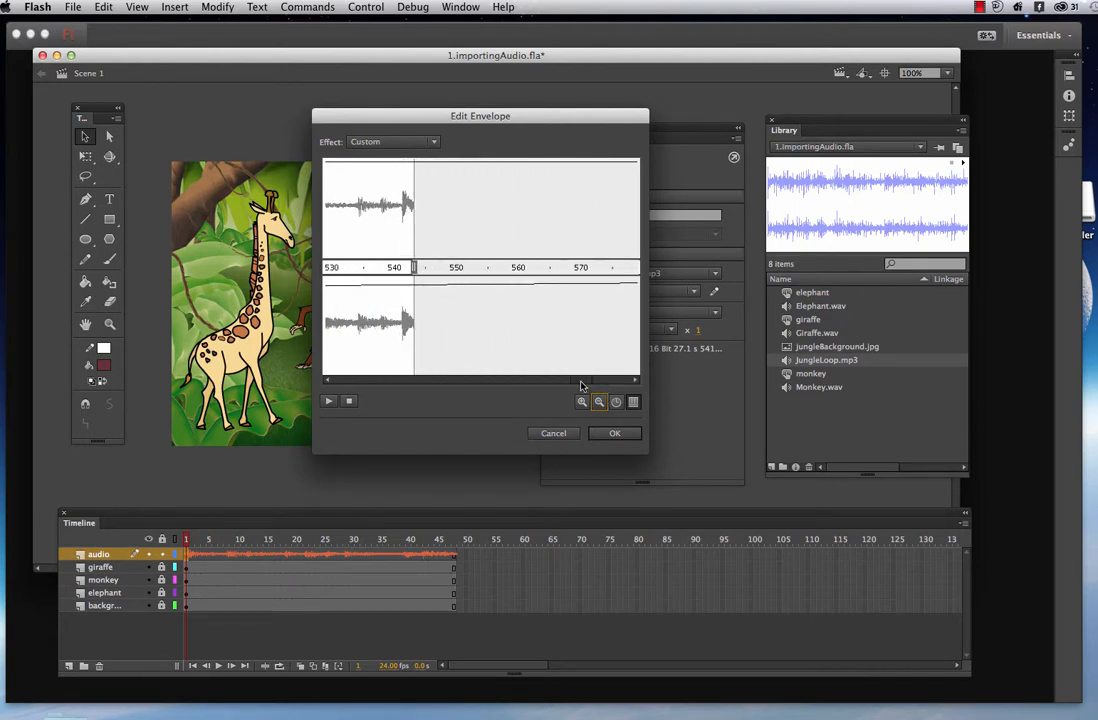
mouse_move(581, 385)
left_mouse_down()
mouse_move(563, 385)
mouse_move(577, 384)
left_mouse_up()
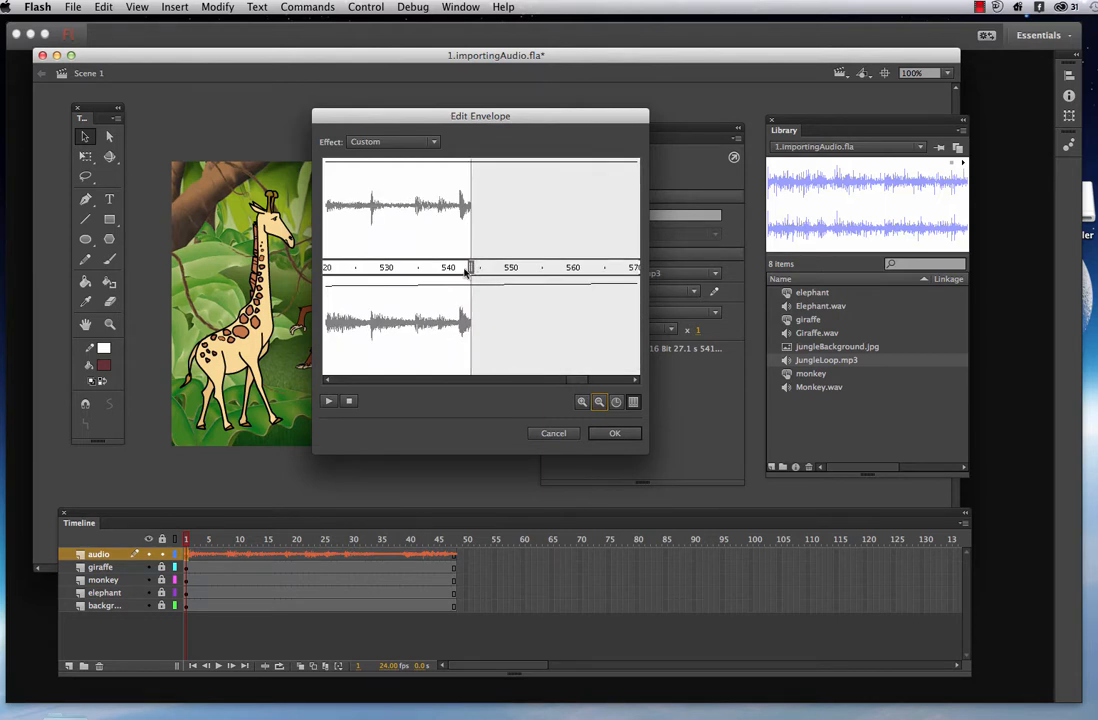
left_click_drag(473, 268, 385, 268)
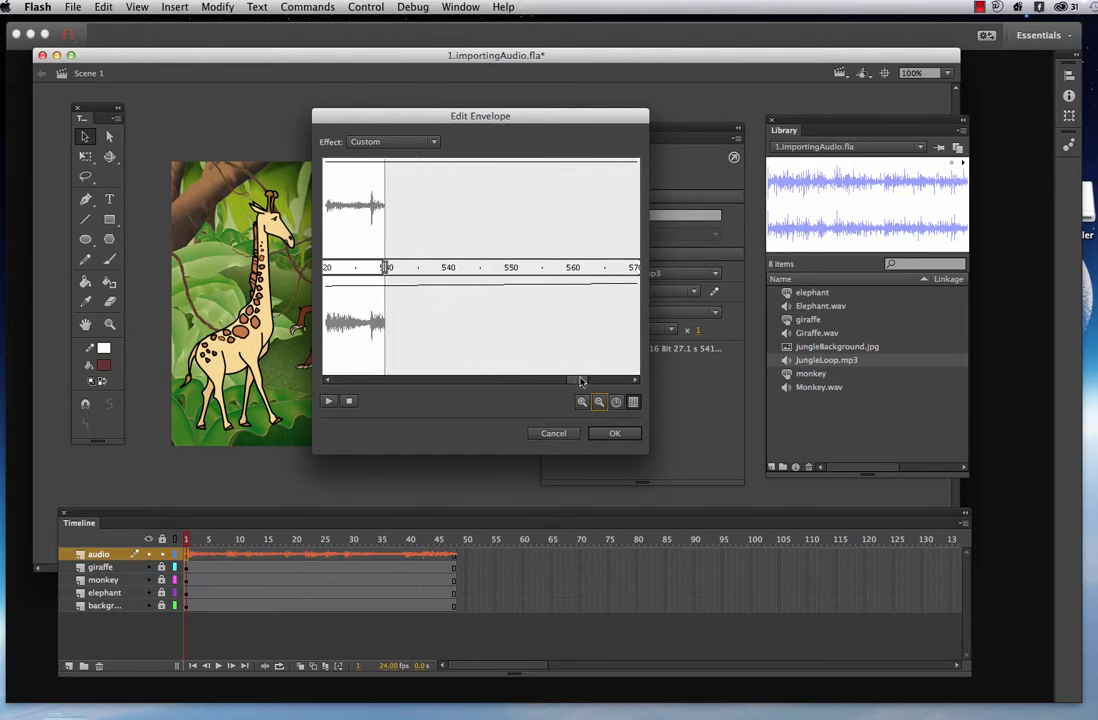
left_click_drag(581, 380, 558, 382)
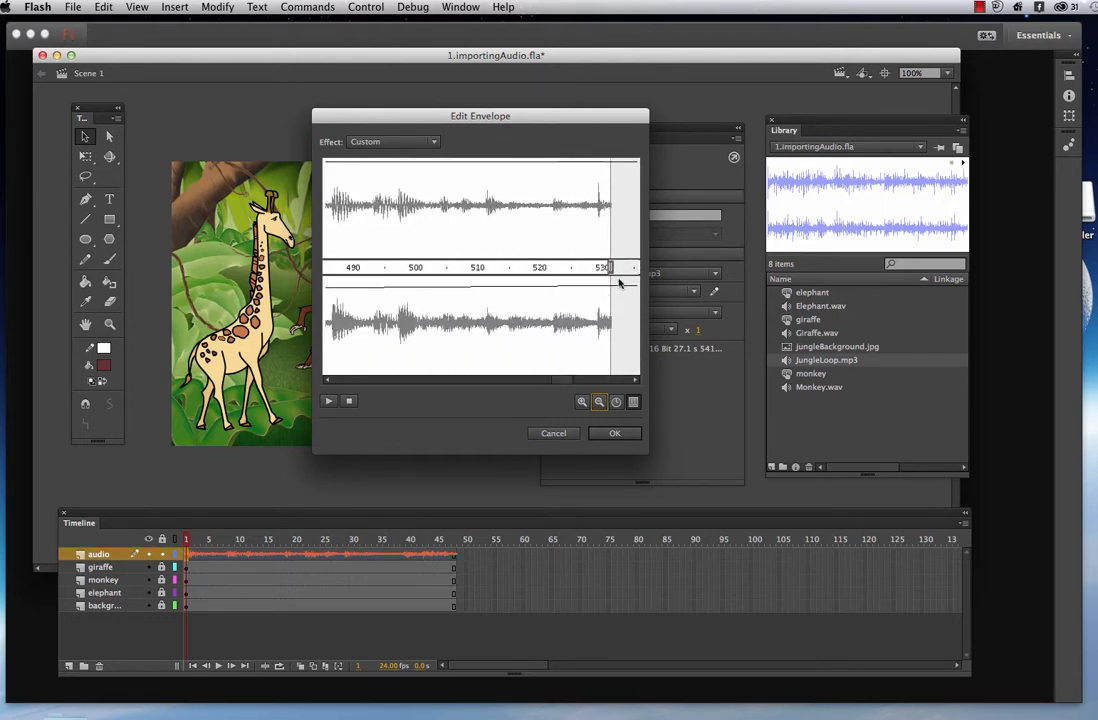
left_click_drag(609, 268, 372, 268)
left_click_drag(584, 383, 551, 387)
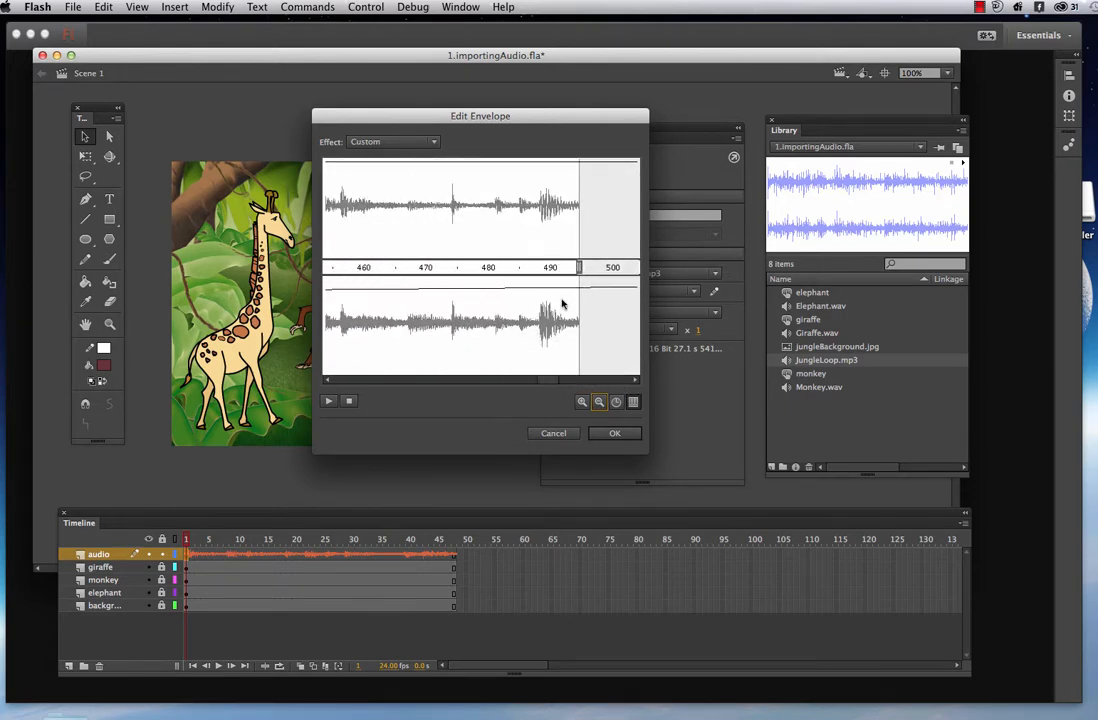
left_click_drag(580, 267, 381, 267)
left_click_drag(555, 384, 544, 382)
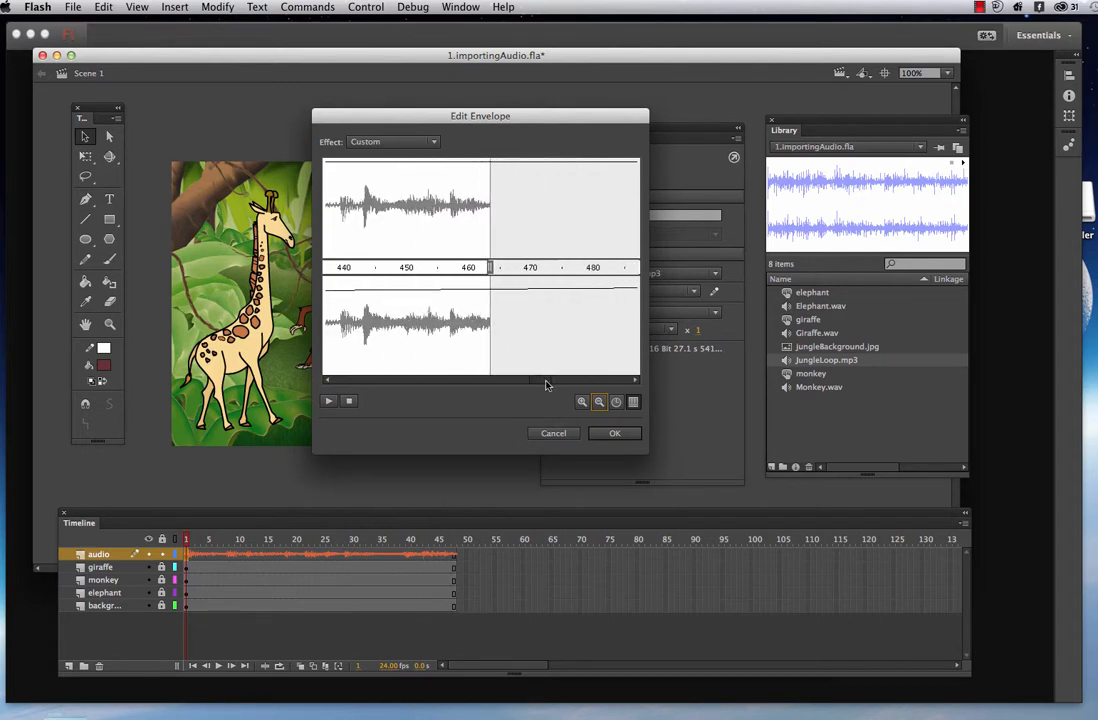
left_click_drag(491, 267, 386, 268)
left_click_drag(533, 382, 522, 380)
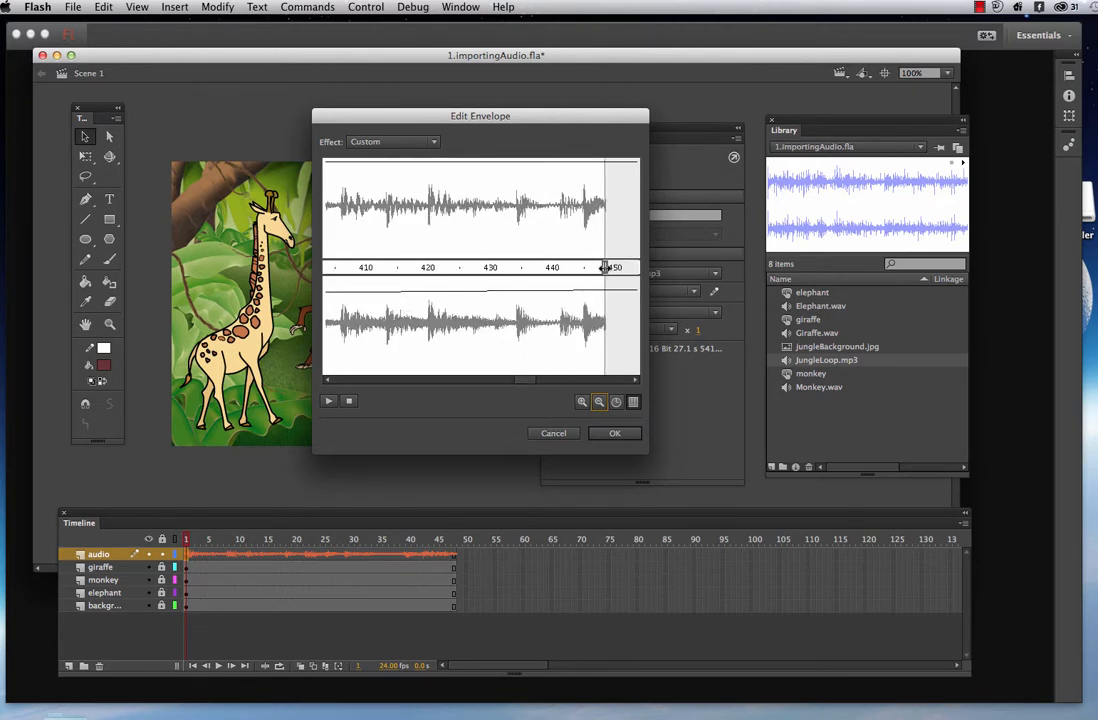
left_click_drag(604, 267, 419, 268)
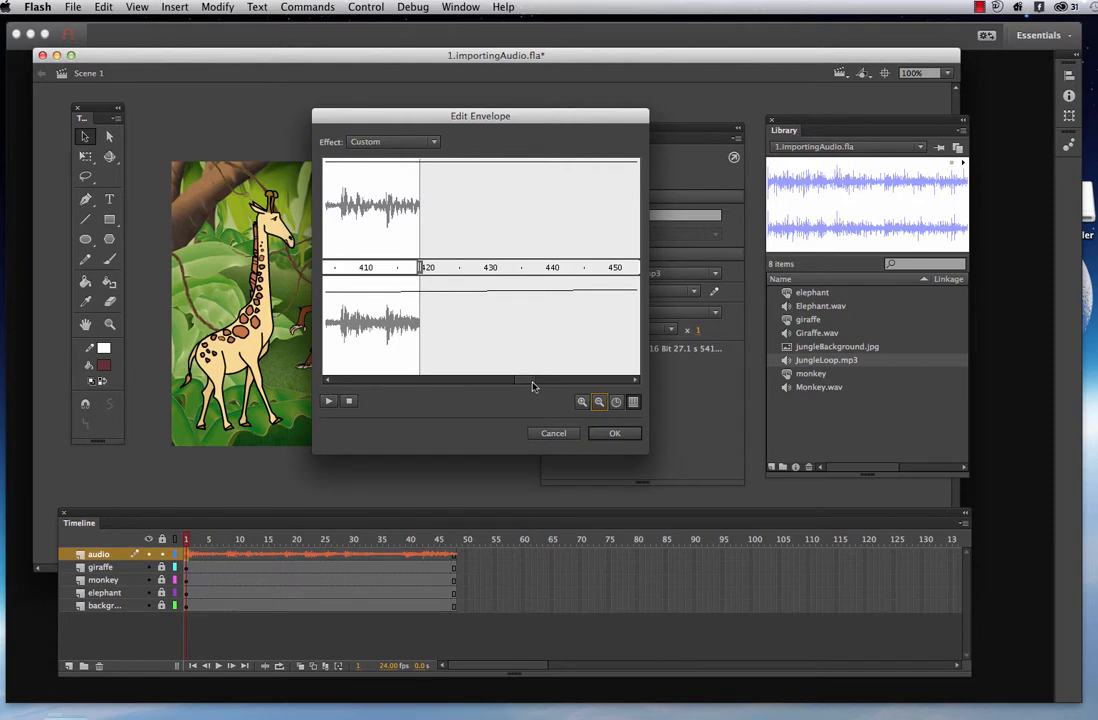
mouse_move(523, 383)
left_mouse_down()
mouse_move(505, 385)
mouse_move(514, 384)
left_mouse_up()
left_click_drag(582, 267, 436, 268)
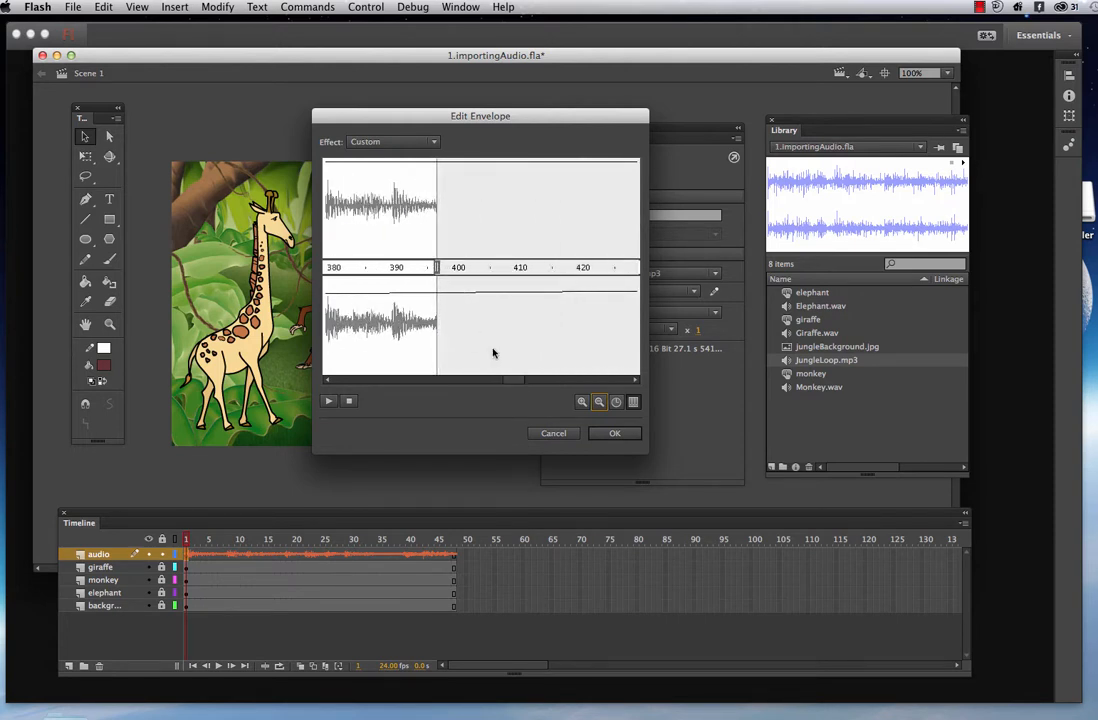
left_click_drag(505, 383, 500, 385)
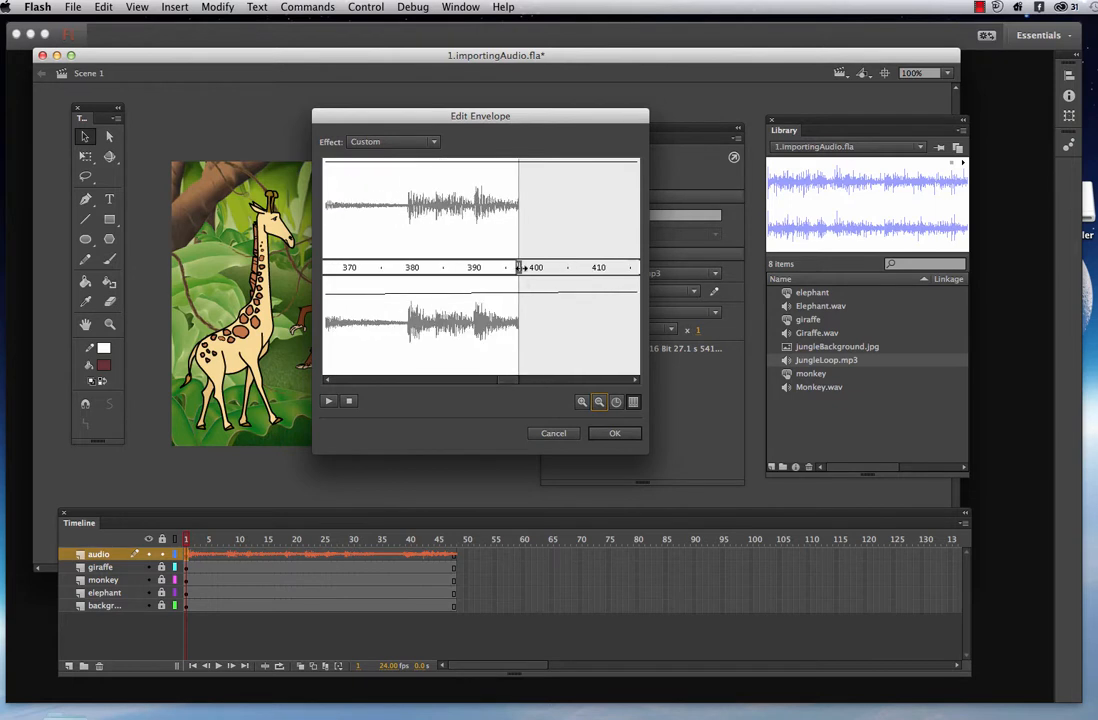
left_click_drag(517, 267, 428, 290)
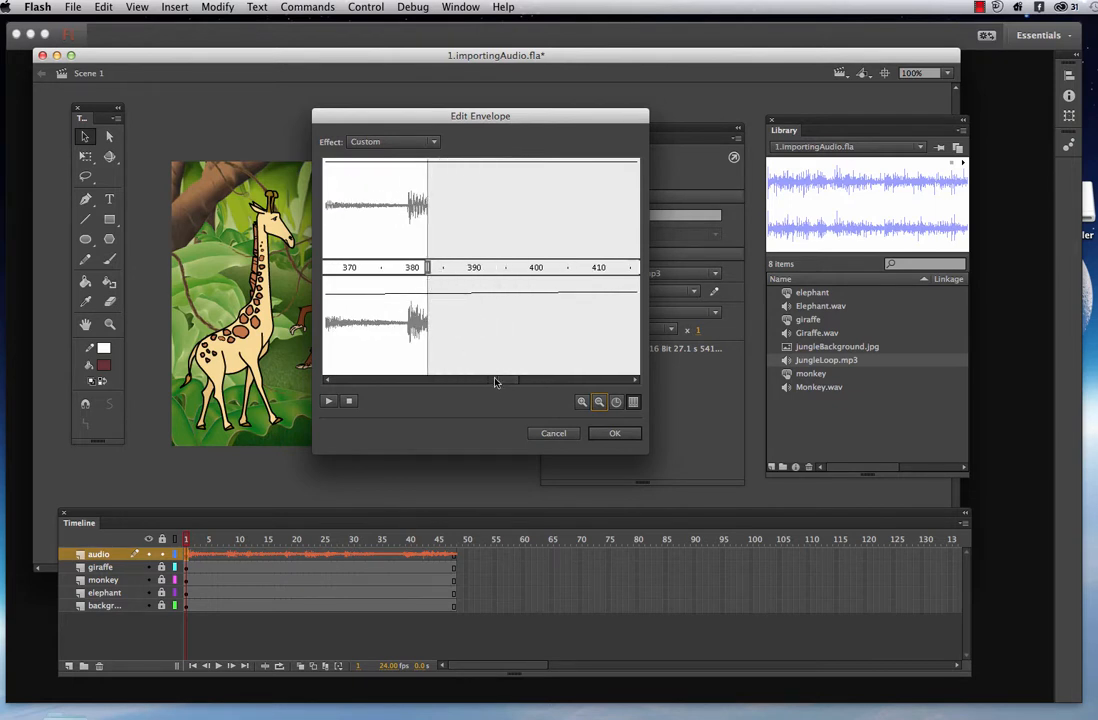
left_click_drag(502, 385, 491, 386)
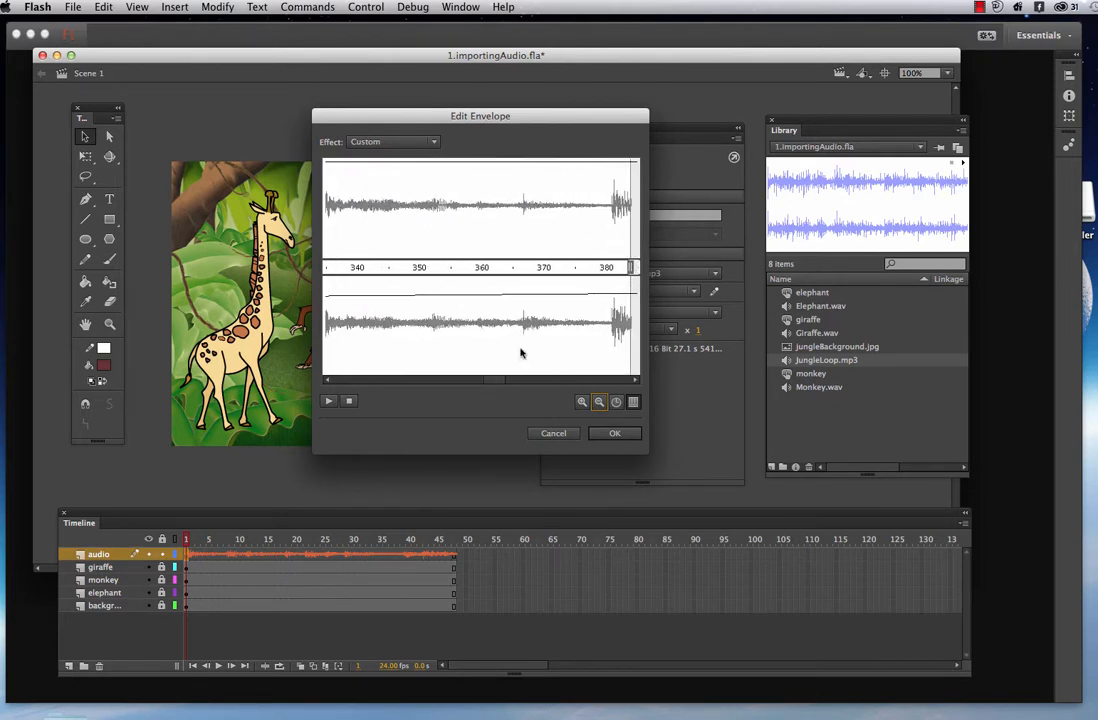
left_click_drag(629, 268, 388, 312)
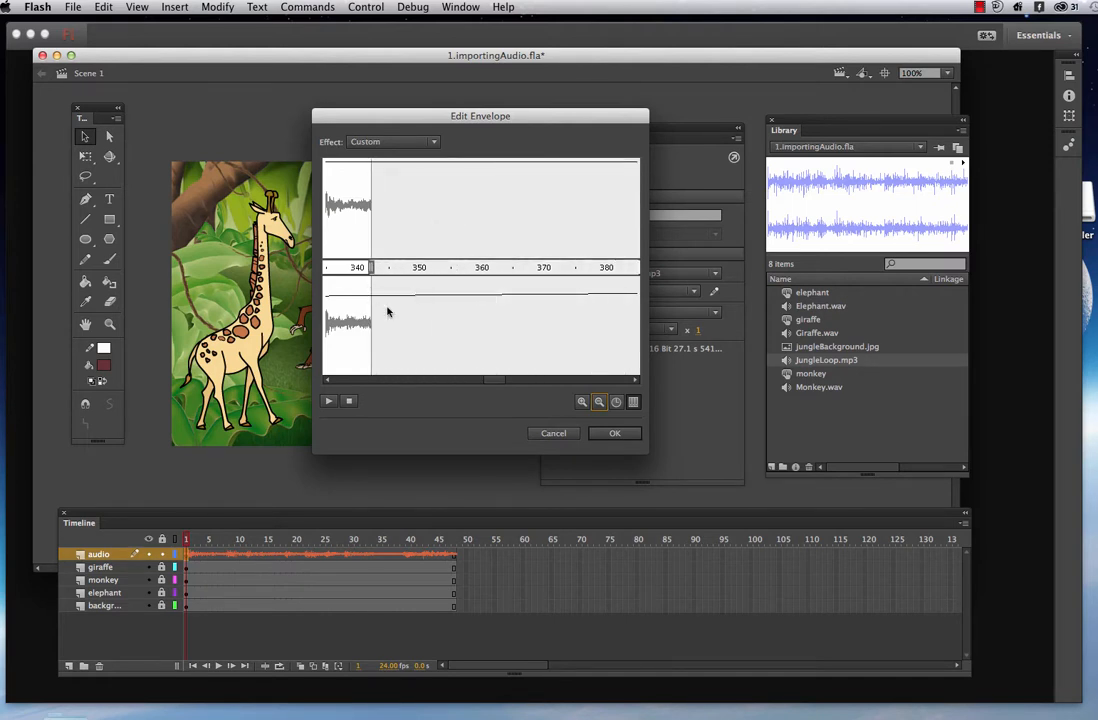
mouse_move(495, 380)
left_mouse_down()
mouse_move(483, 382)
mouse_move(496, 385)
left_mouse_up()
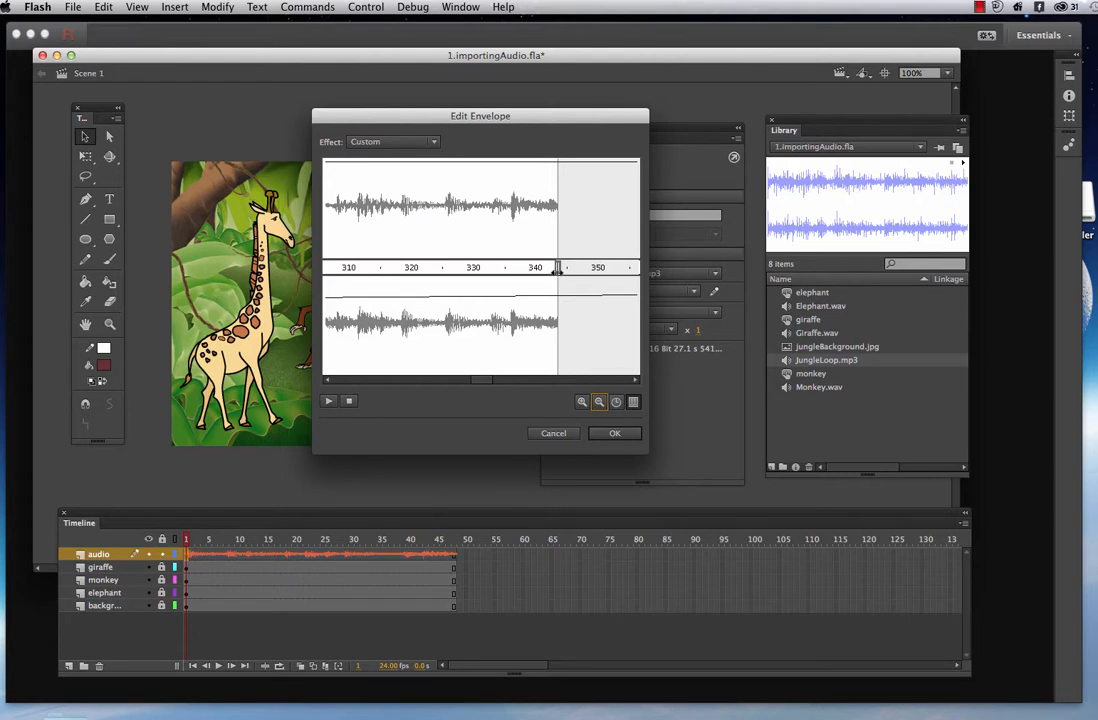
left_click_drag(557, 268, 414, 295)
left_click_drag(479, 383, 467, 383)
left_click_drag(609, 267, 358, 285)
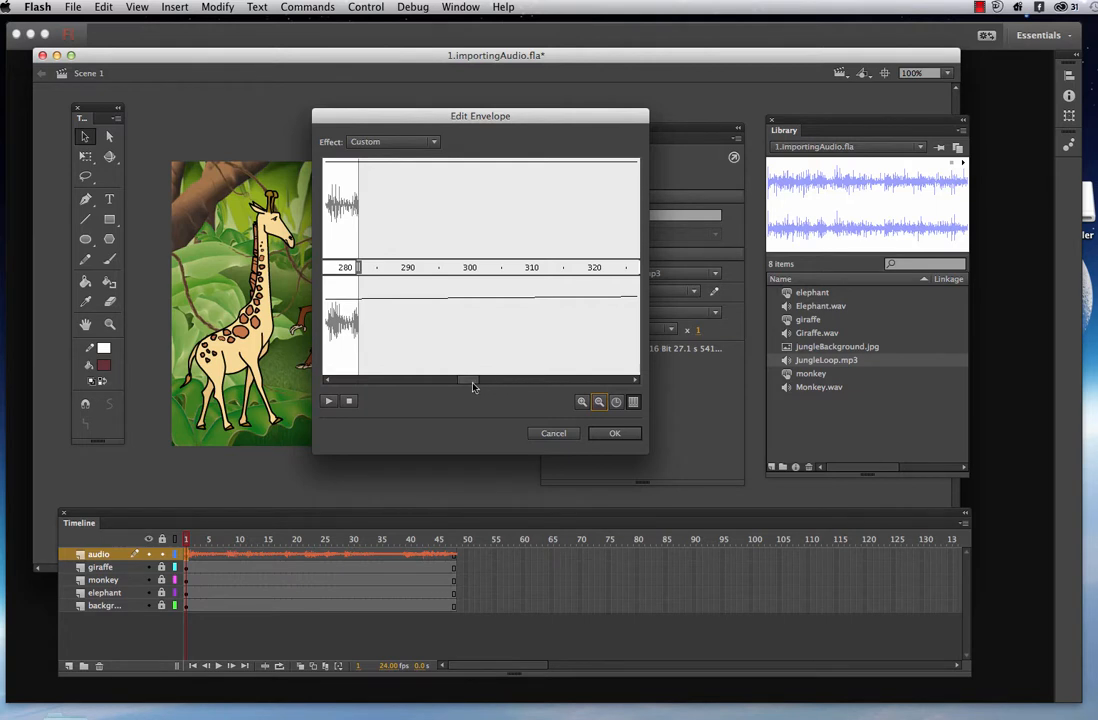
left_click_drag(473, 385, 462, 380)
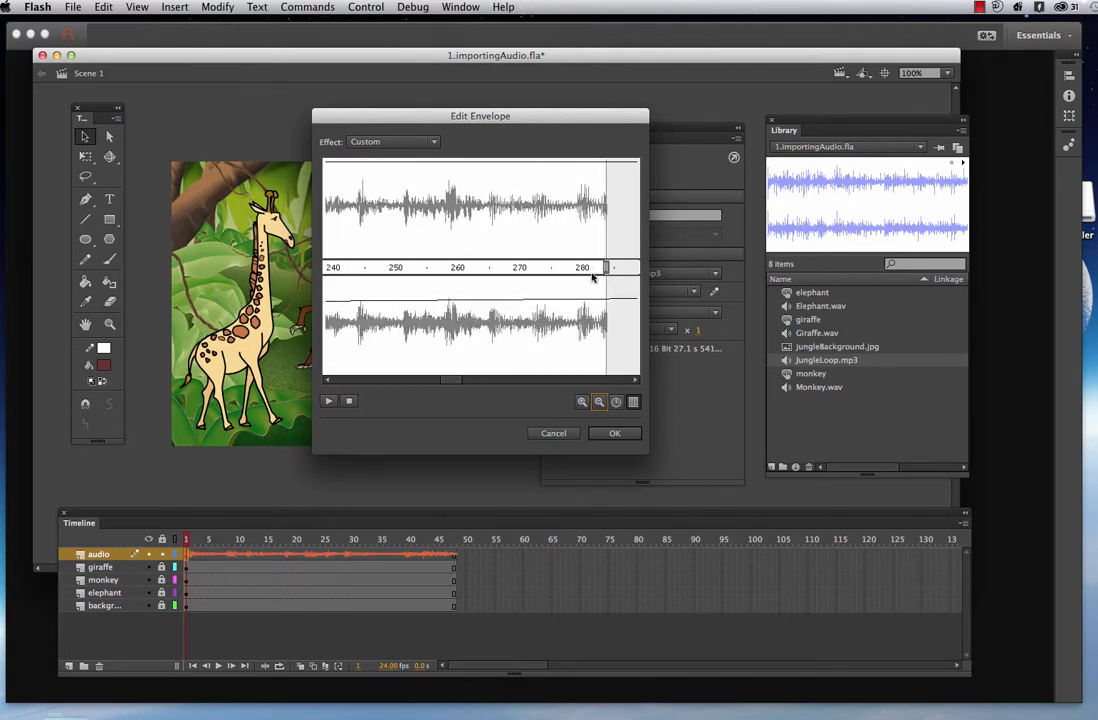
left_click_drag(605, 267, 423, 275)
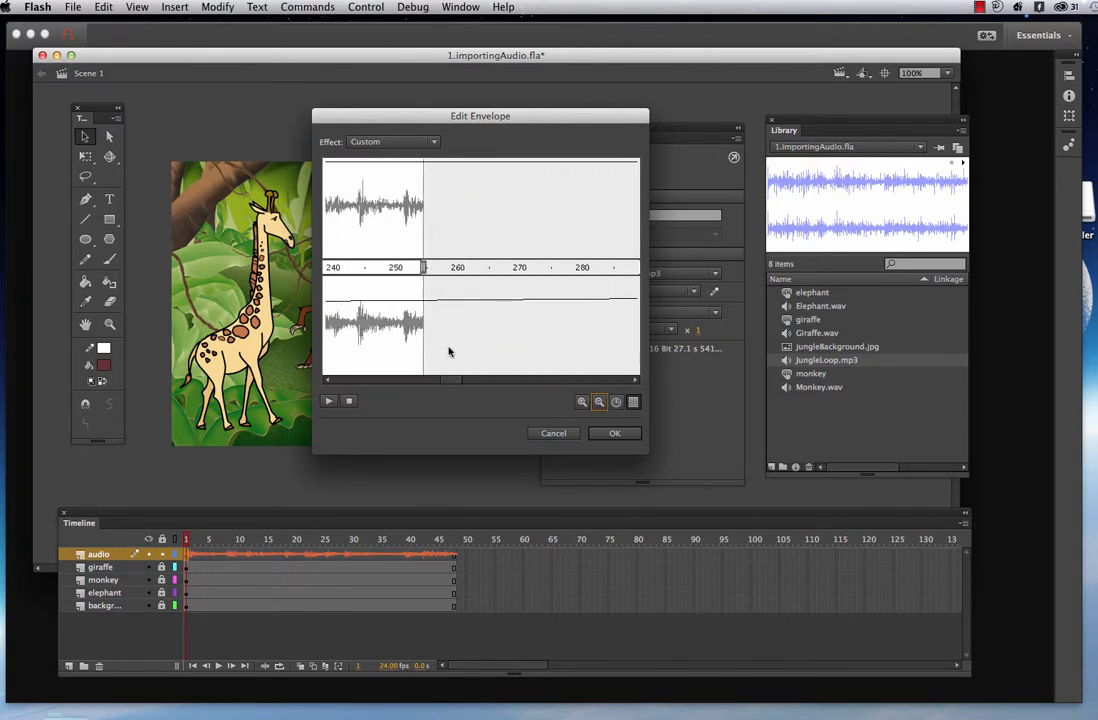
left_click_drag(450, 380, 439, 382)
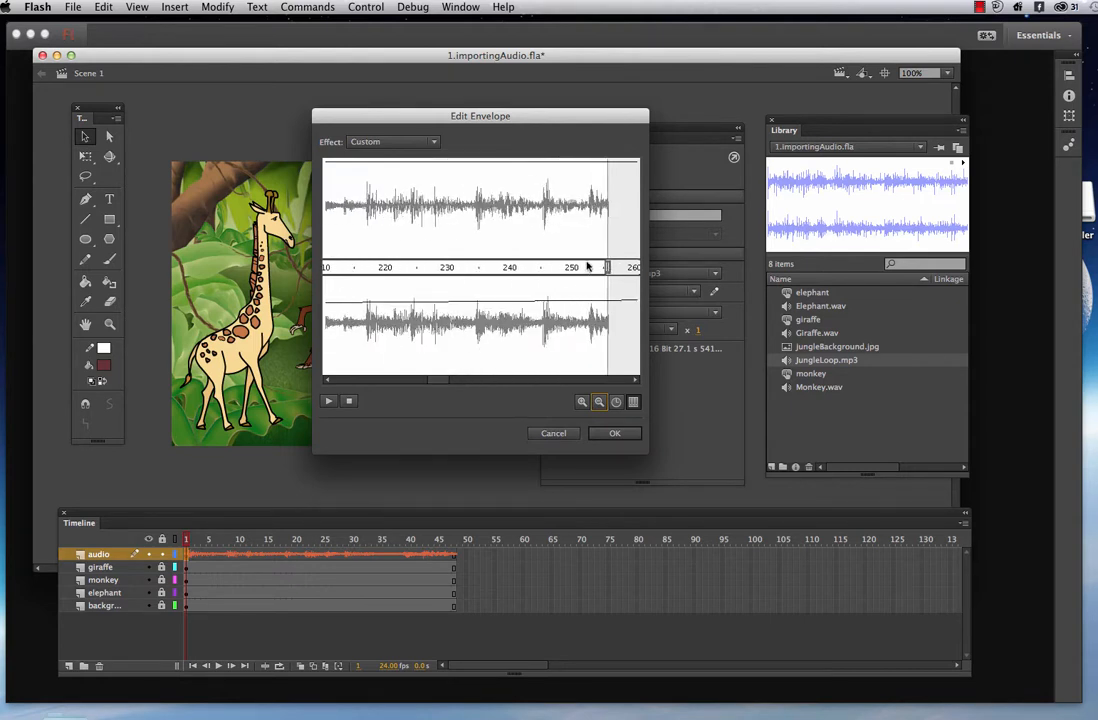
left_click_drag(606, 267, 432, 268)
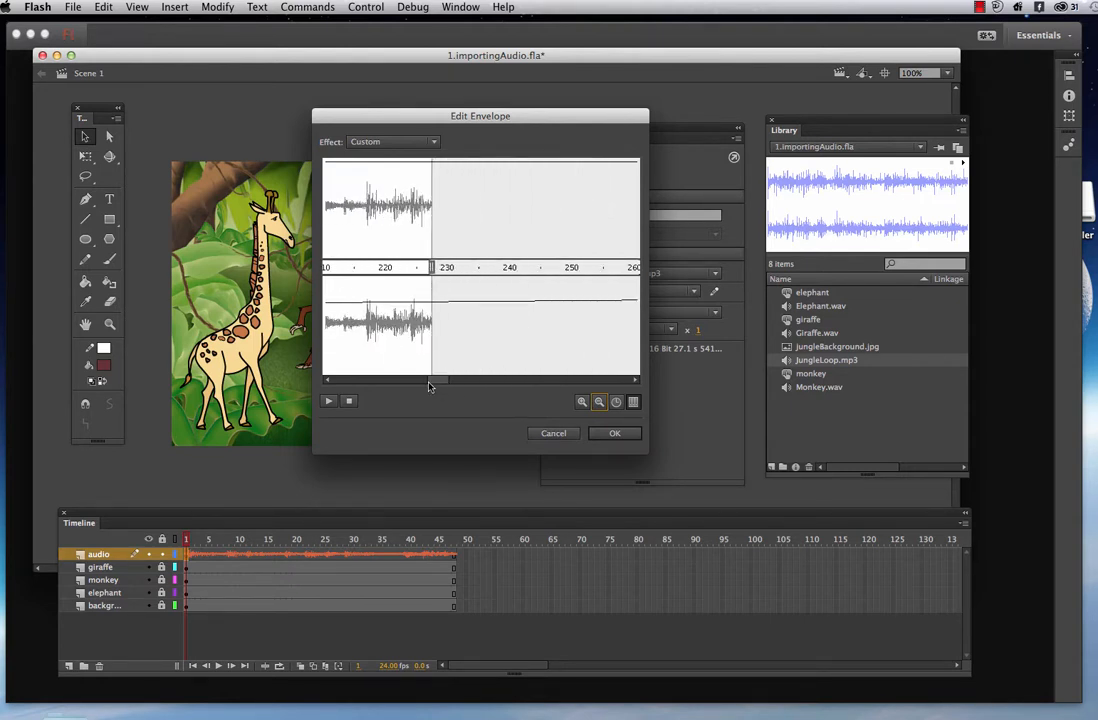
left_click_drag(434, 383, 424, 382)
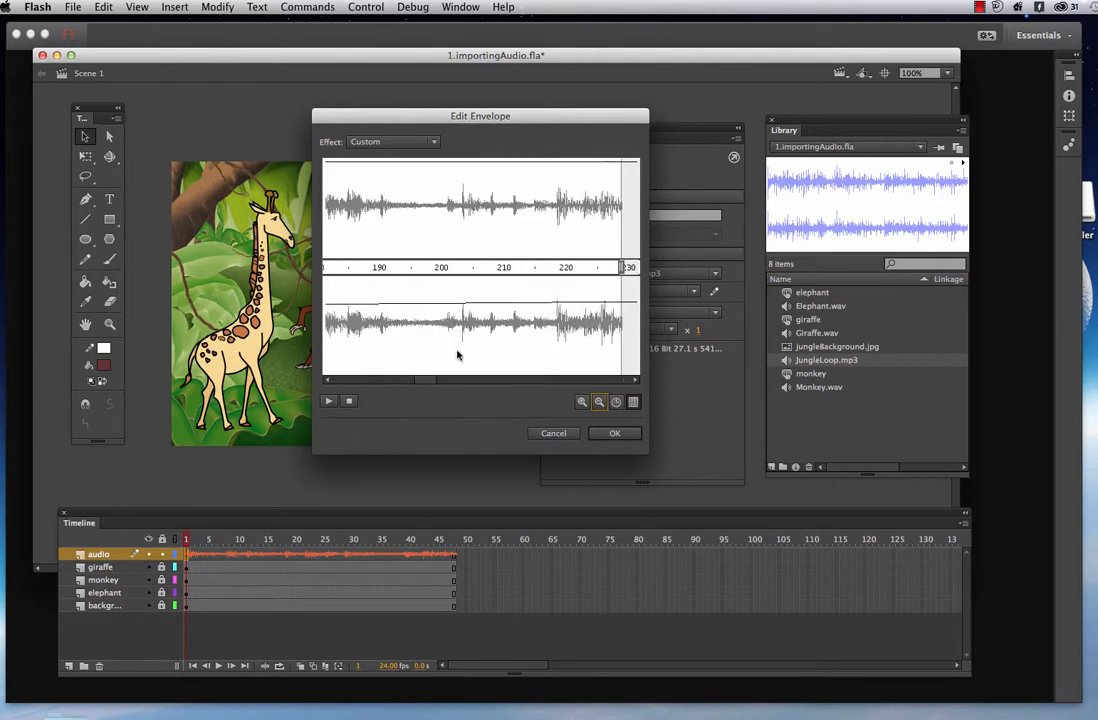
left_click_drag(620, 267, 437, 267)
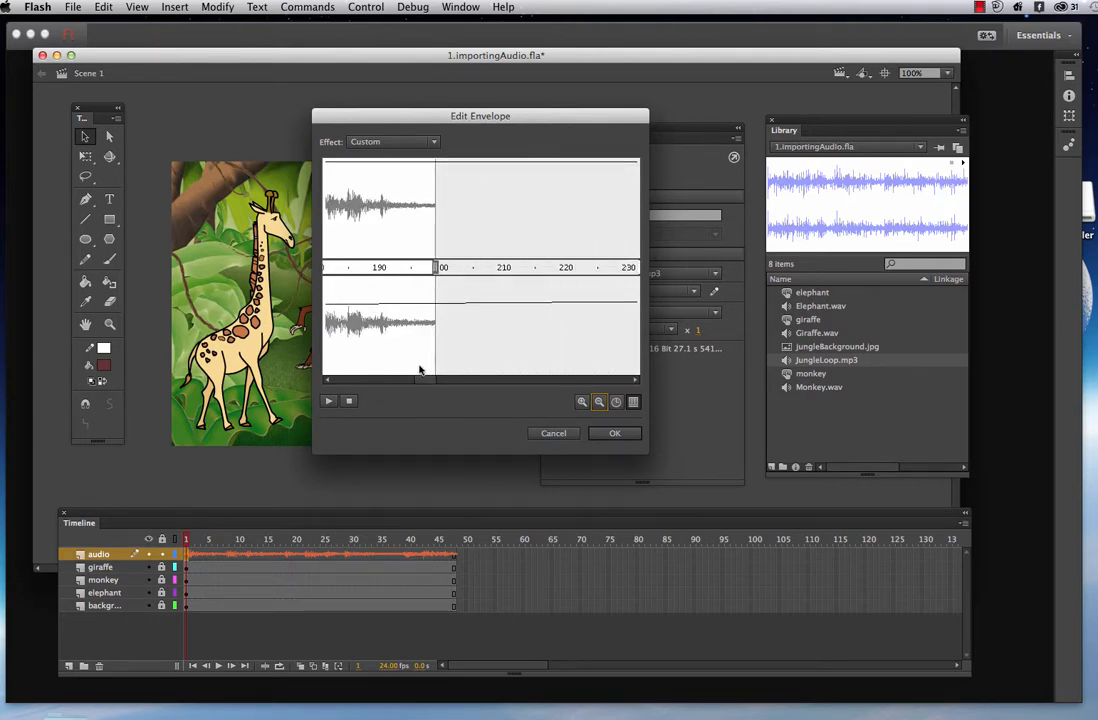
left_click_drag(424, 384, 407, 383)
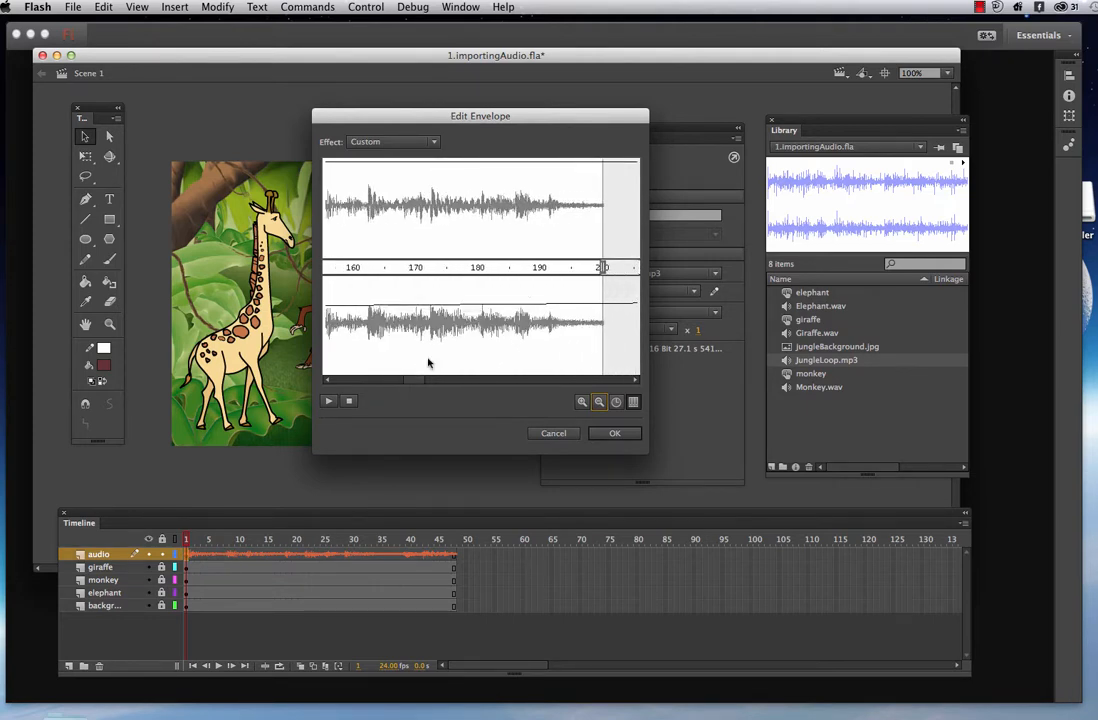
left_click_drag(603, 267, 425, 268)
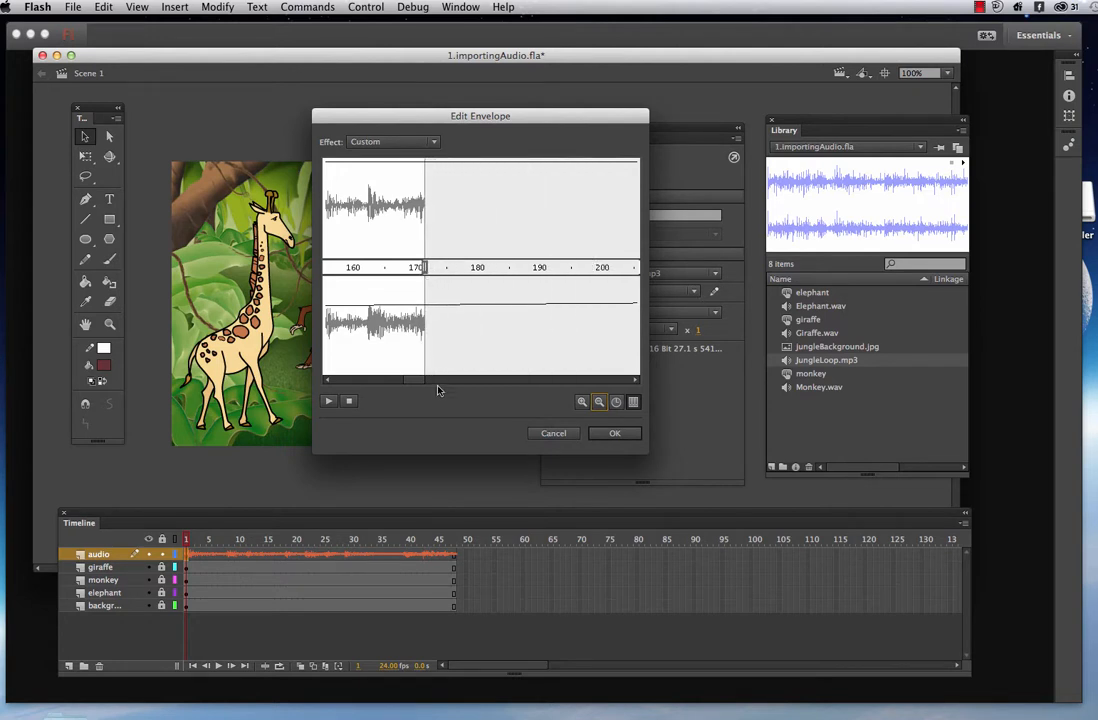
left_click_drag(420, 385, 412, 384)
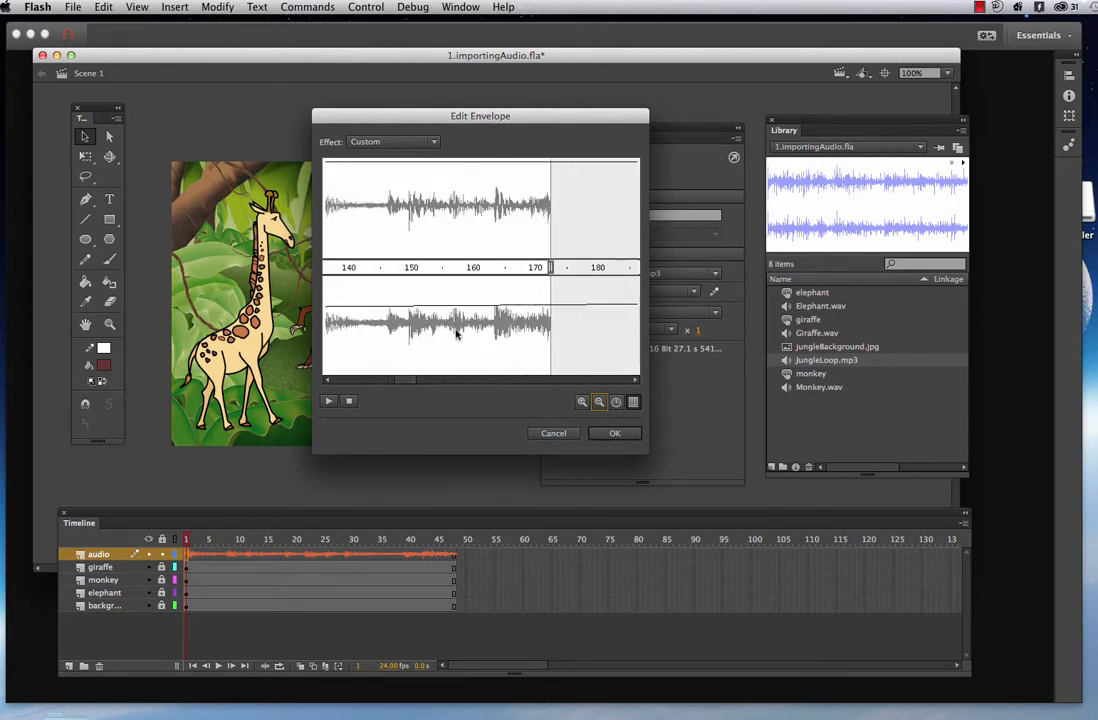
left_click_drag(549, 268, 404, 270)
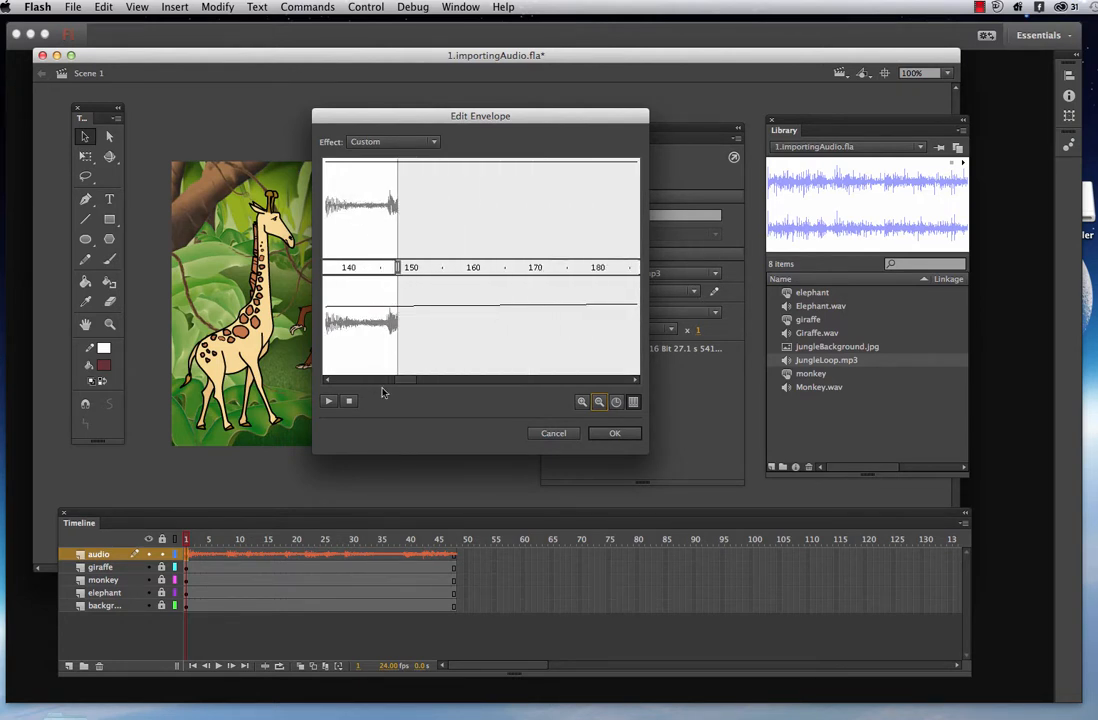
left_click_drag(402, 385, 392, 385)
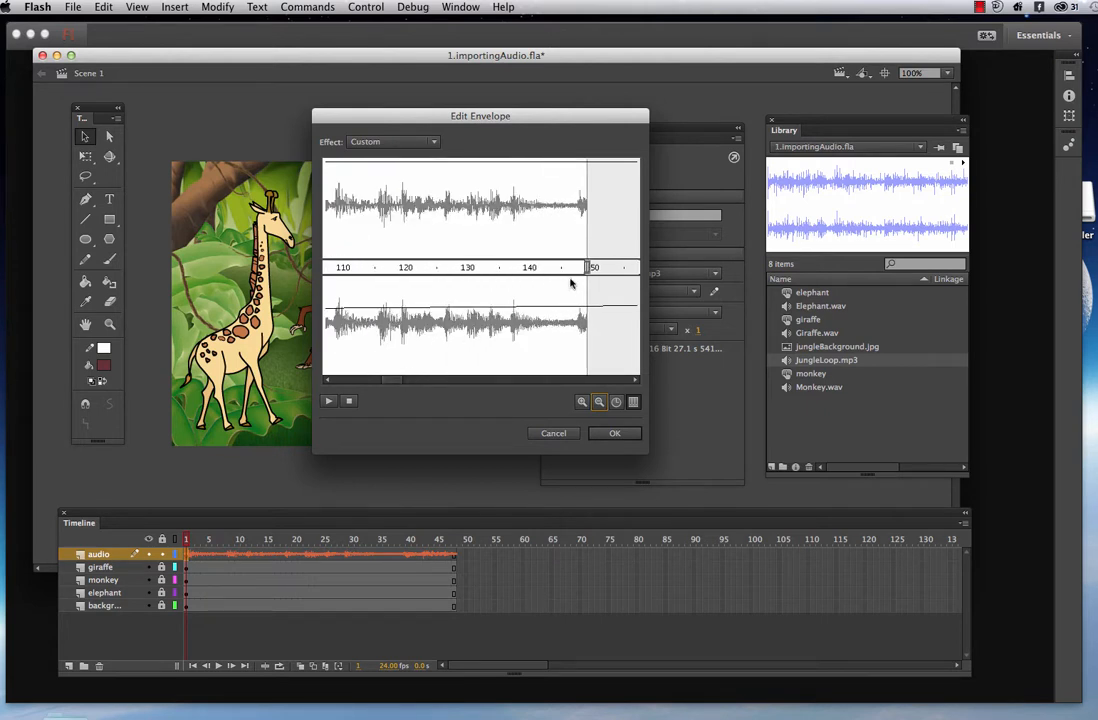
left_click_drag(588, 267, 405, 270)
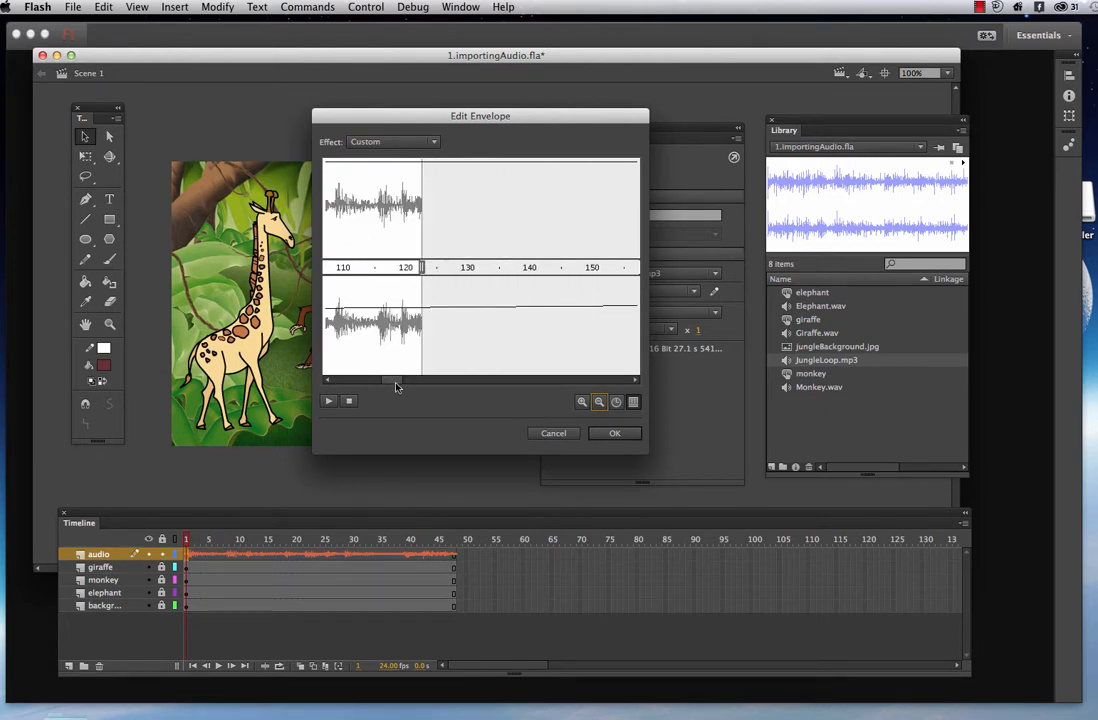
left_click_drag(396, 385, 384, 385)
left_click_drag(599, 265, 466, 268)
left_click_drag(380, 385, 368, 385)
left_click_drag(565, 266, 442, 267)
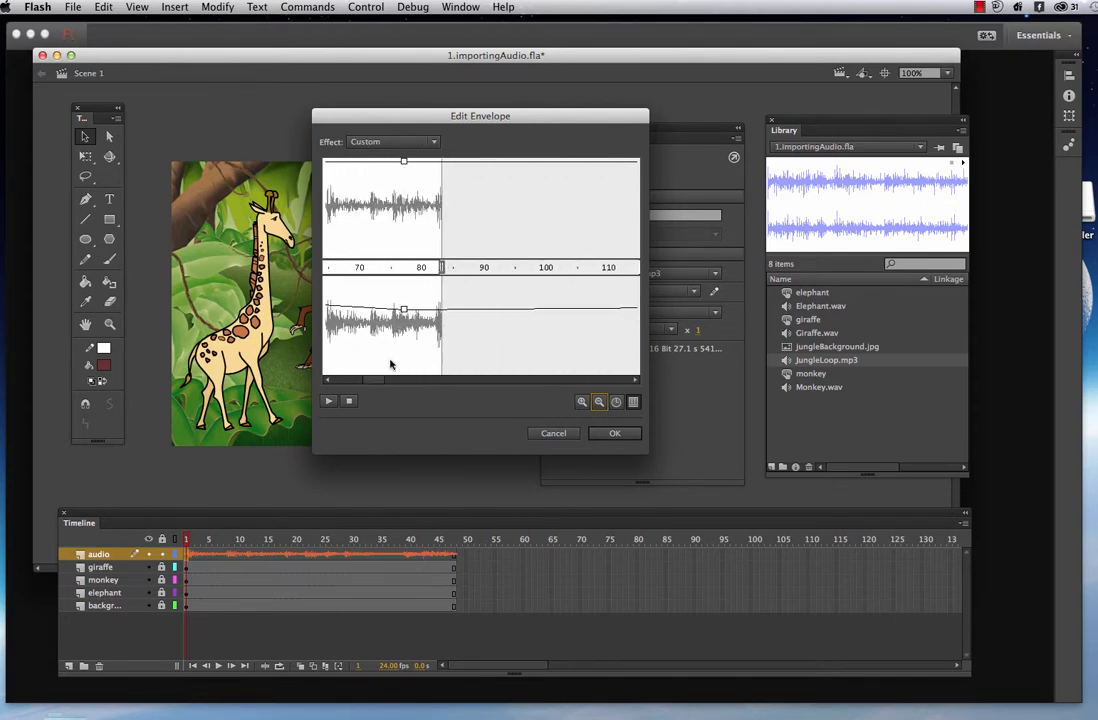
left_click_drag(372, 388, 363, 386)
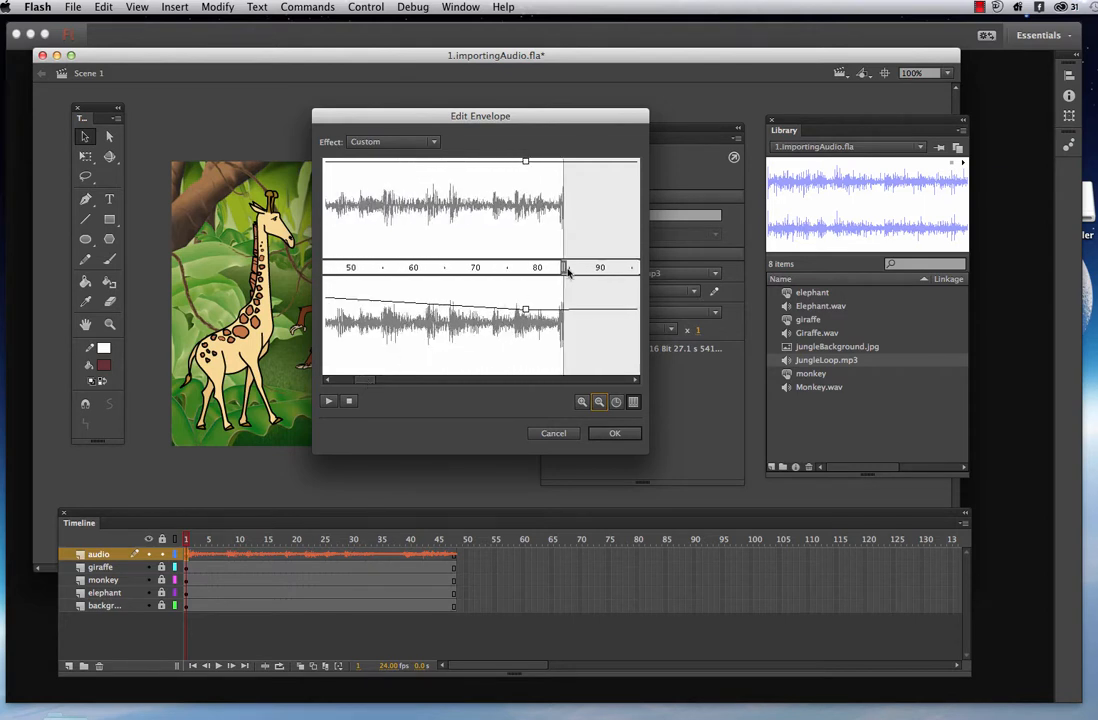
left_click_drag(565, 267, 415, 278)
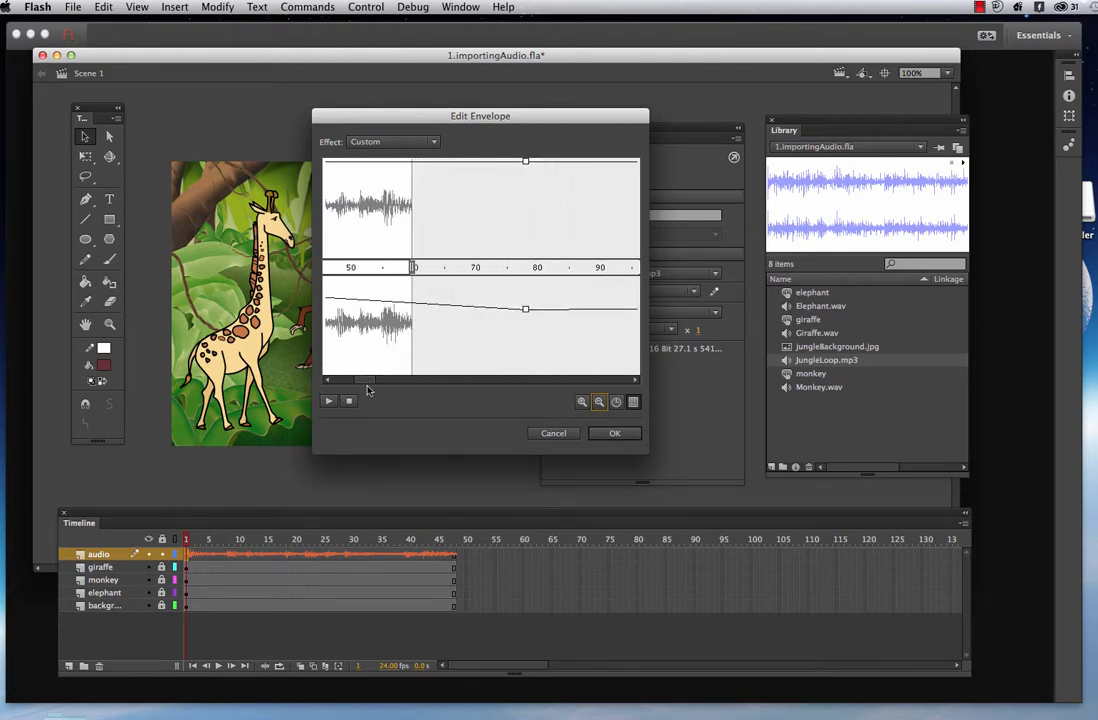
left_click_drag(366, 386, 357, 383)
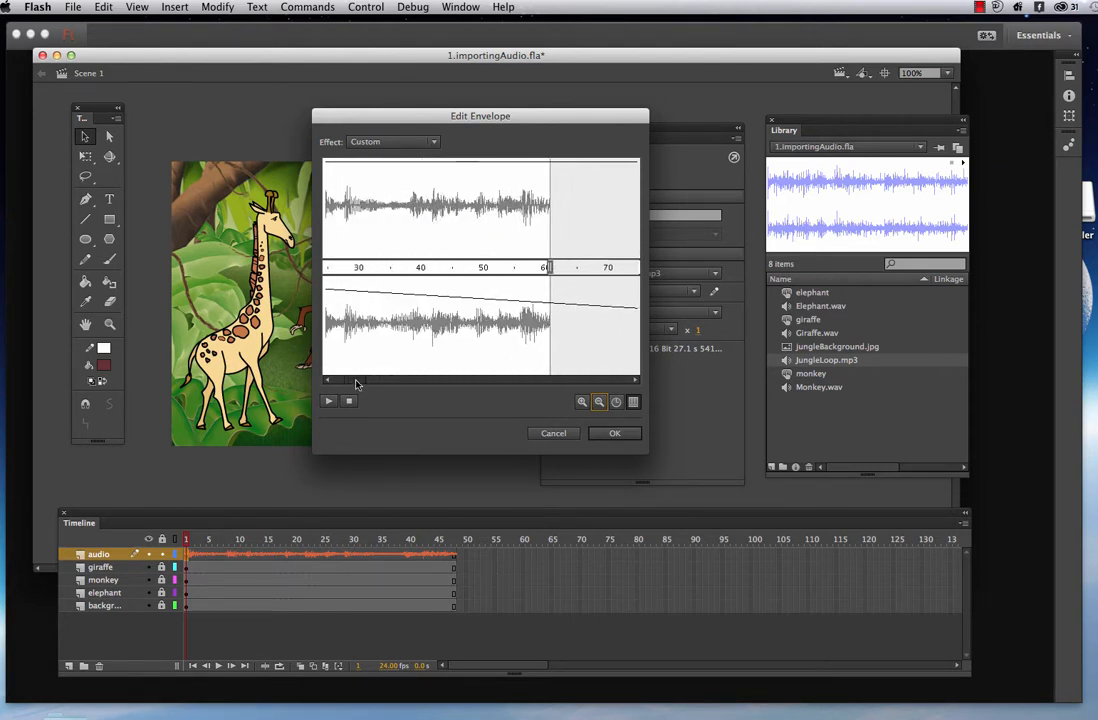
left_click_drag(549, 267, 453, 279)
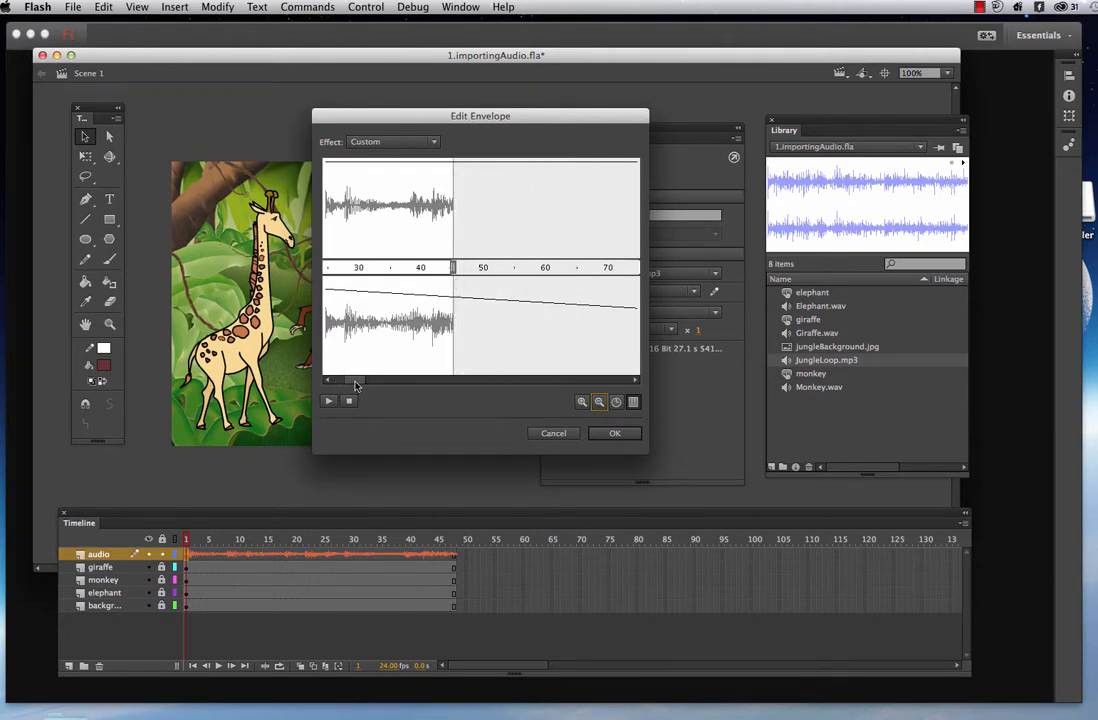
Lower the left channel with envelope points at the start and near frame 46, and level the right channel line between the same frames
left_click_drag(359, 386, 336, 382)
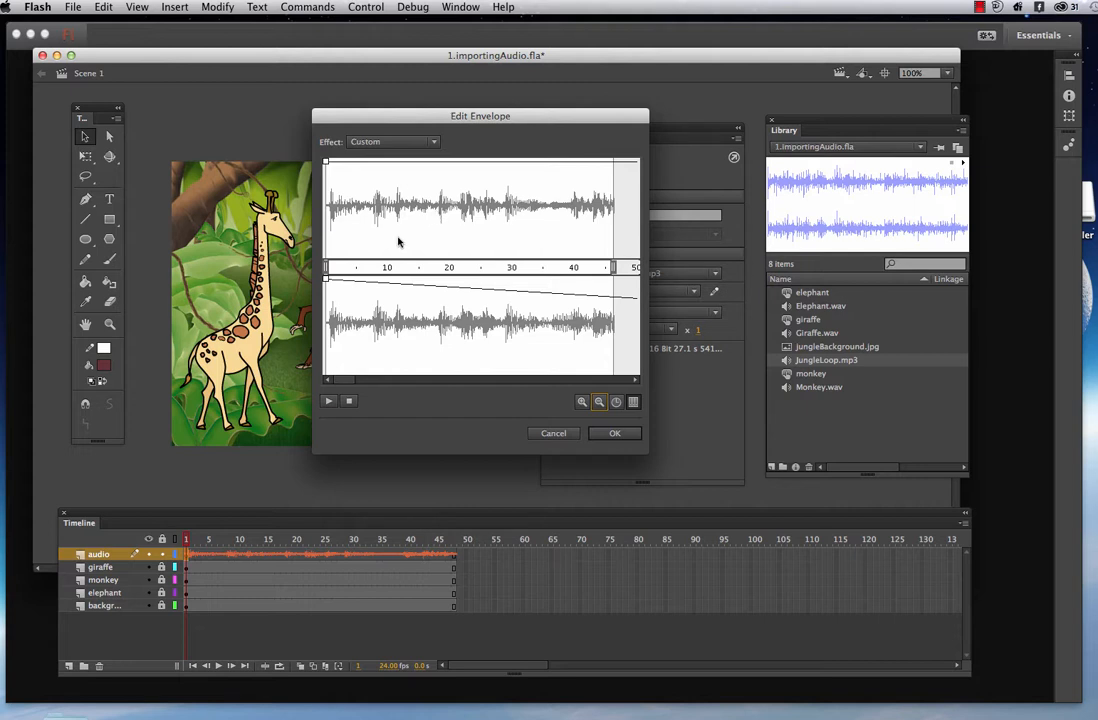
left_click_drag(328, 282, 326, 301)
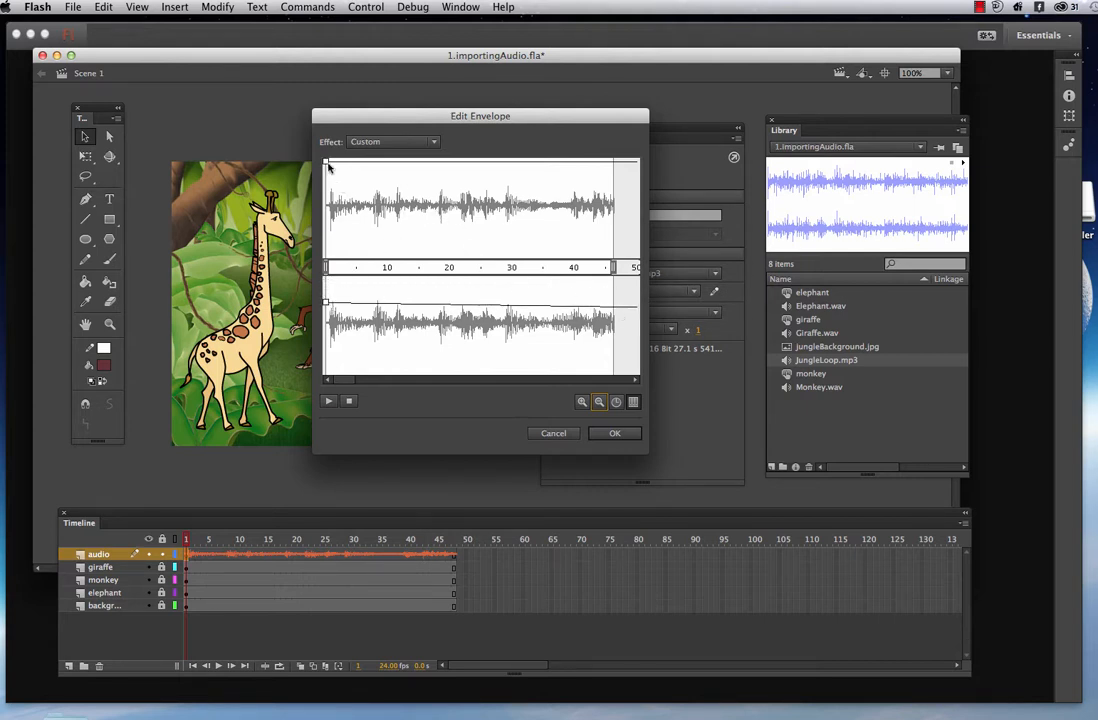
left_click_drag(328, 167, 326, 220)
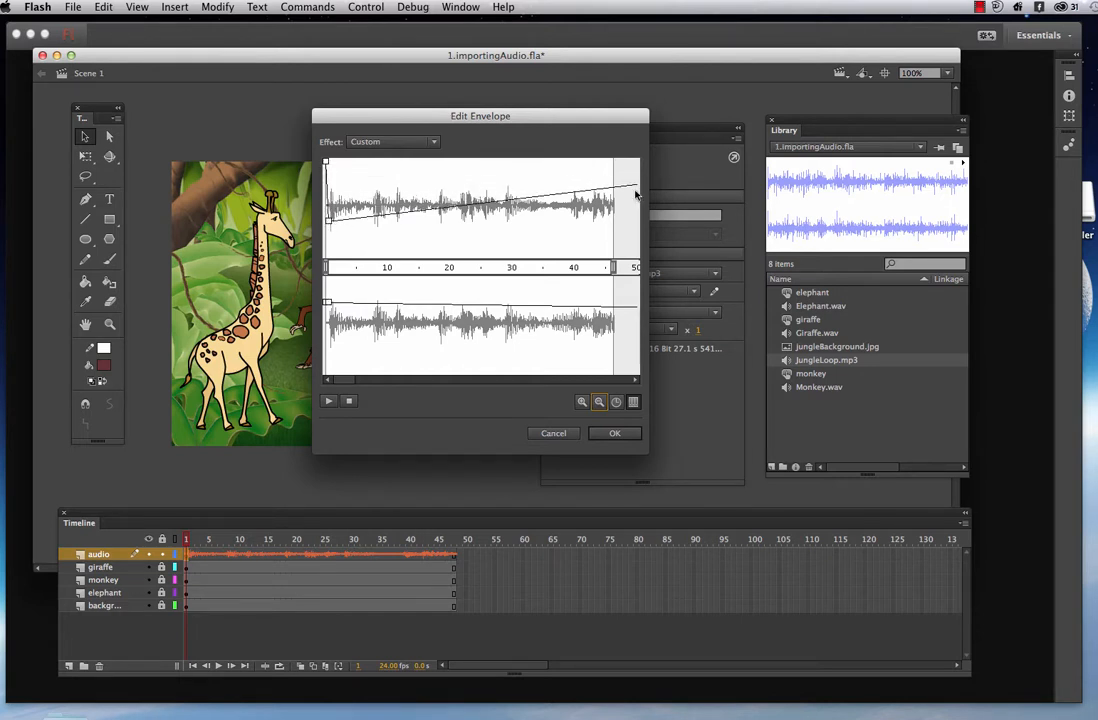
left_click_drag(634, 187, 609, 237)
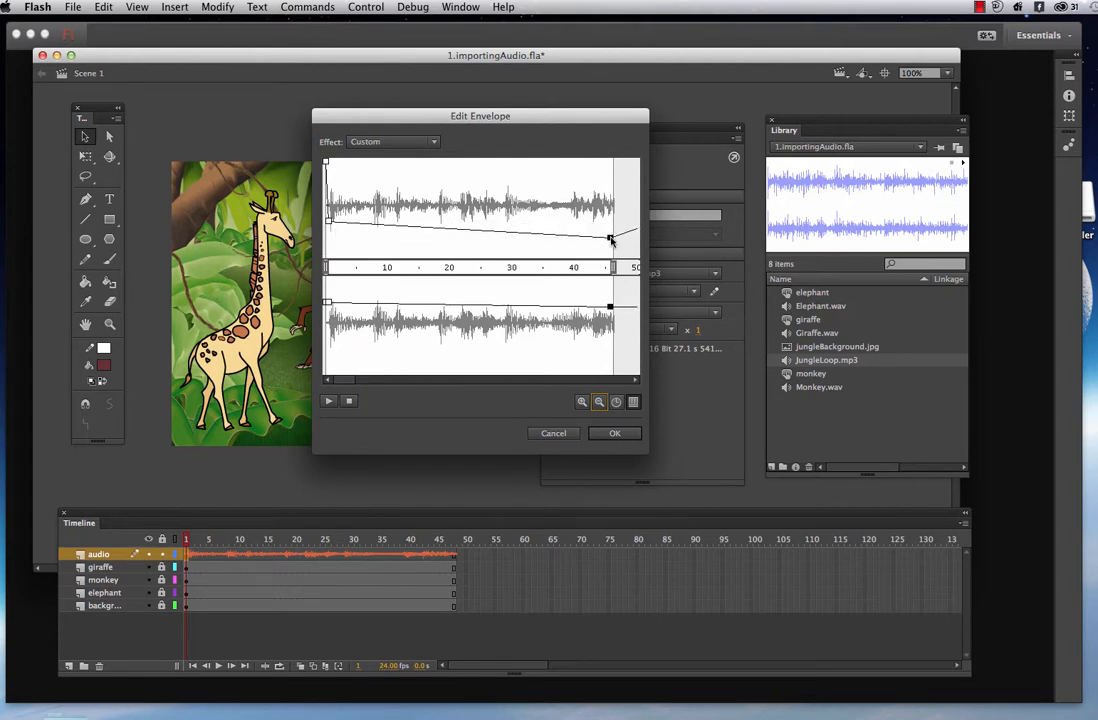
left_click_drag(609, 307, 612, 294)
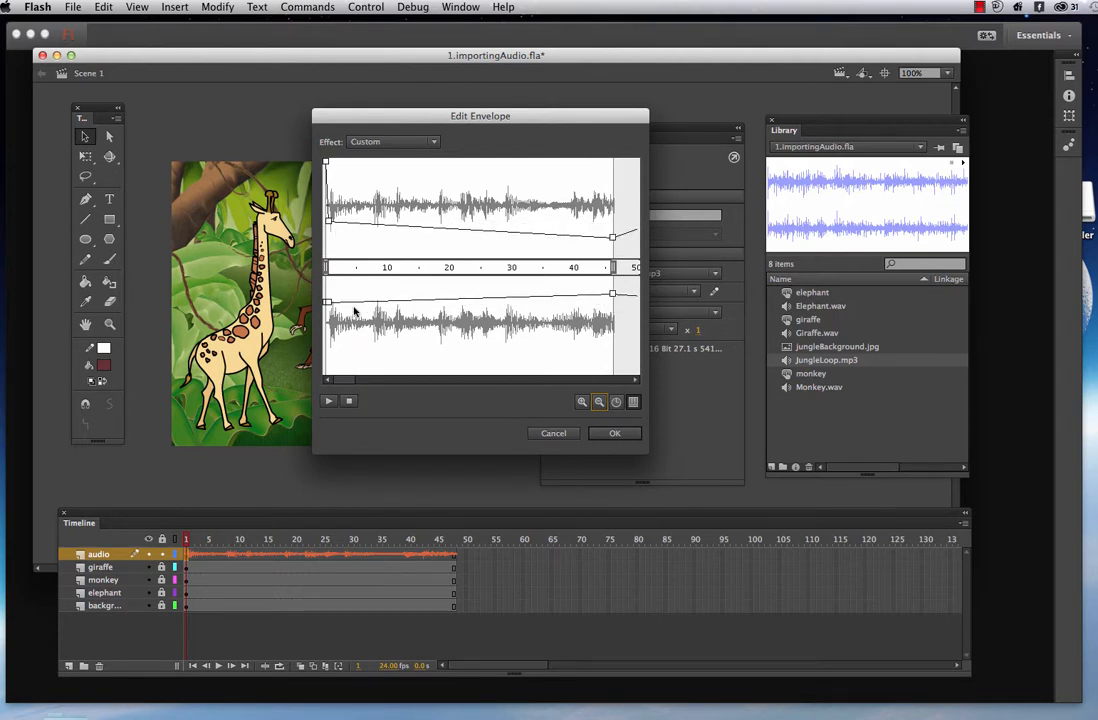
left_click_drag(326, 301, 326, 293)
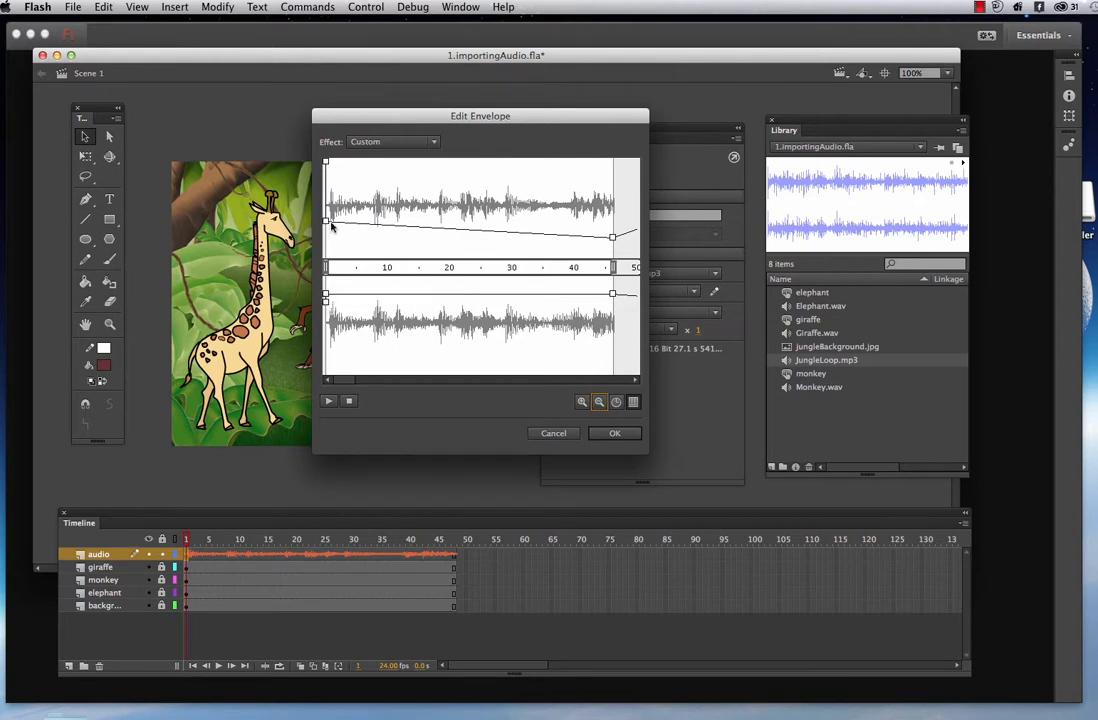
left_click_drag(327, 221, 326, 235)
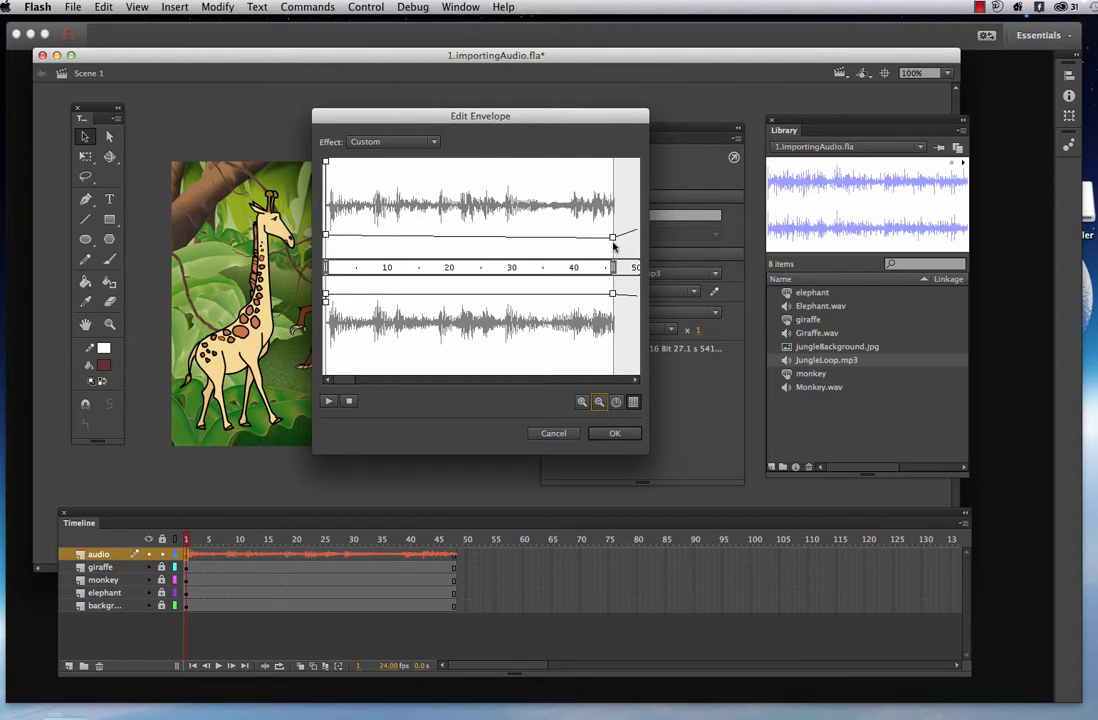
Flatten the left channel's envelope line further down near silence, raise the right channel's line near full volume, and apply the envelope
left_click_drag(613, 238, 613, 245)
left_click_drag(326, 236, 326, 245)
left_click_drag(614, 295, 614, 288)
left_click_drag(325, 299, 327, 294)
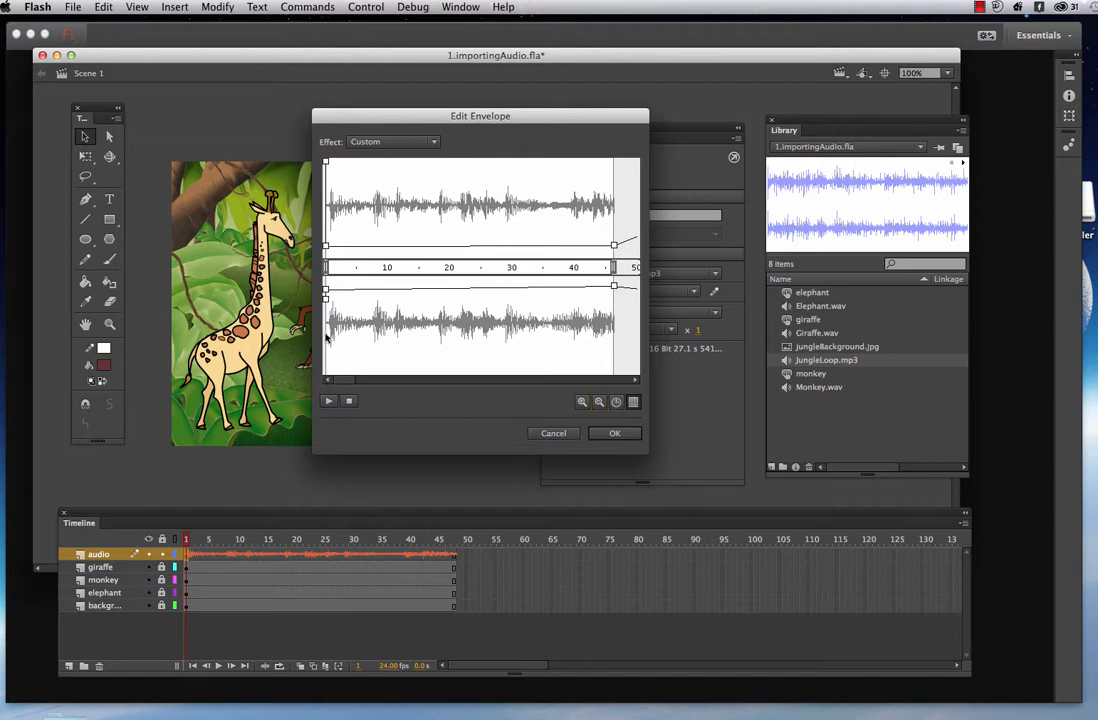
left_click_drag(326, 291, 327, 286)
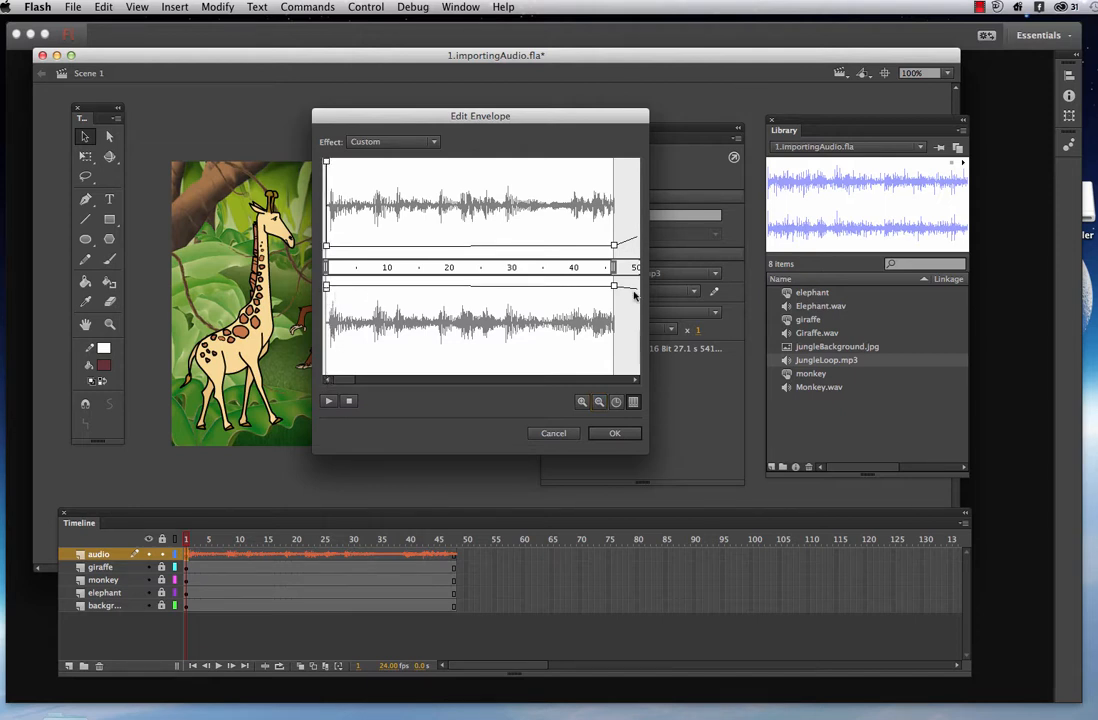
left_click_drag(614, 245, 614, 248)
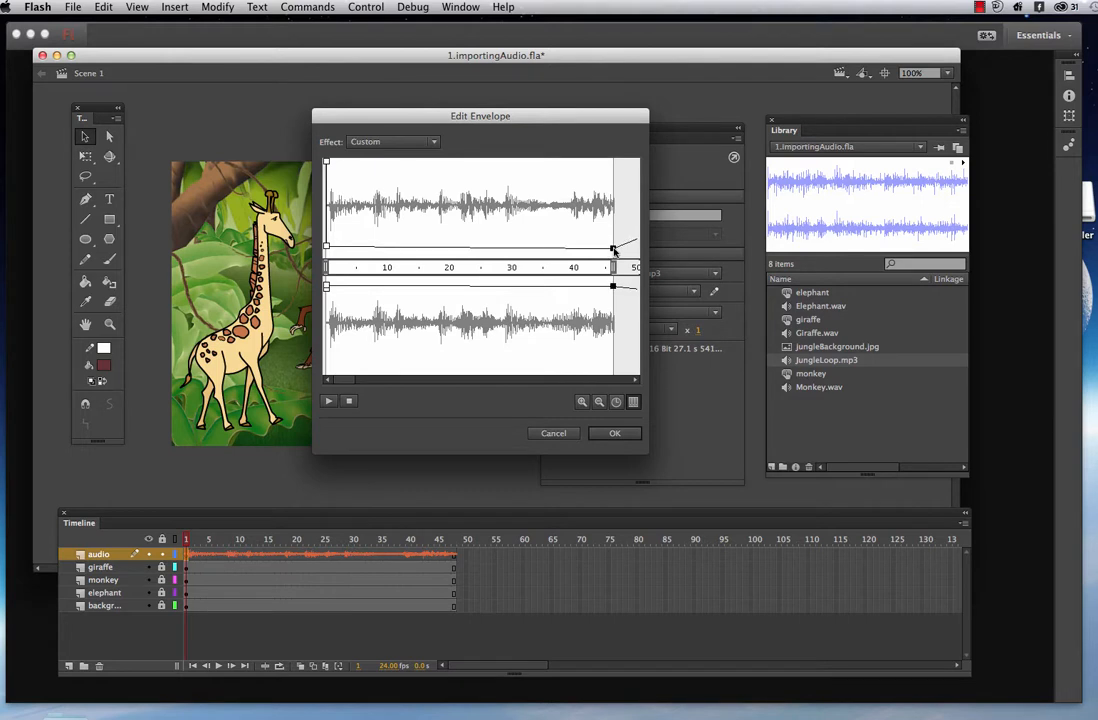
left_click(616, 435)
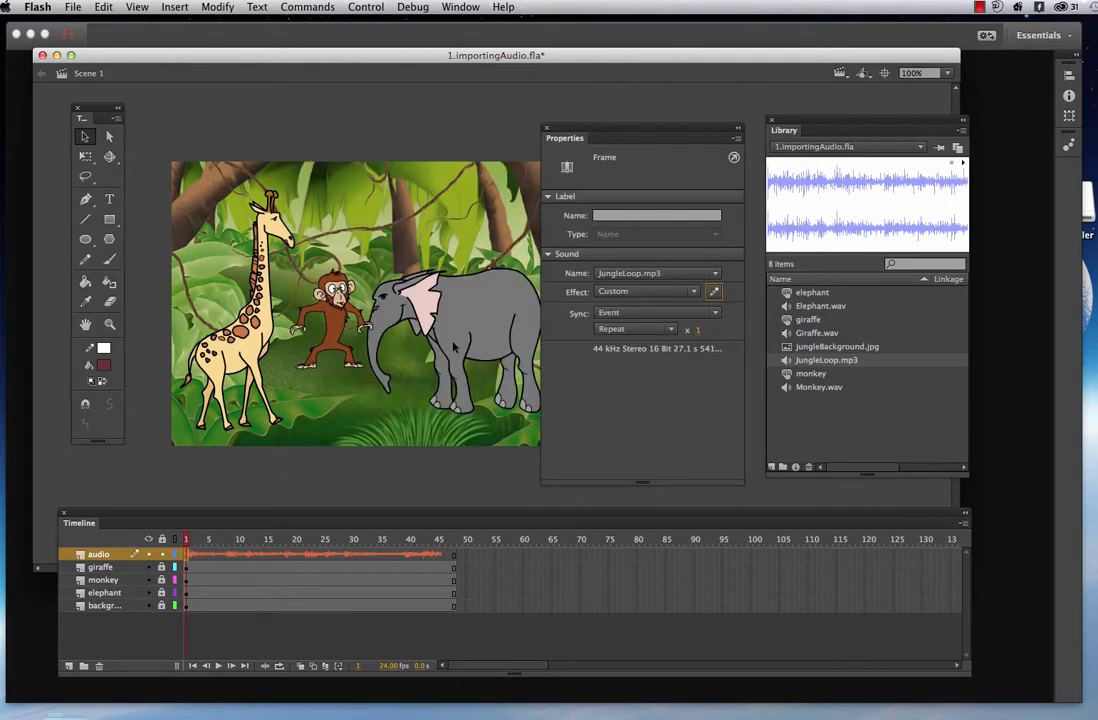
Test the movie in Flash Professional to hear the adjusted jungle loop, and close the preview
left_click(363, 7)
mouse_move(380, 124)
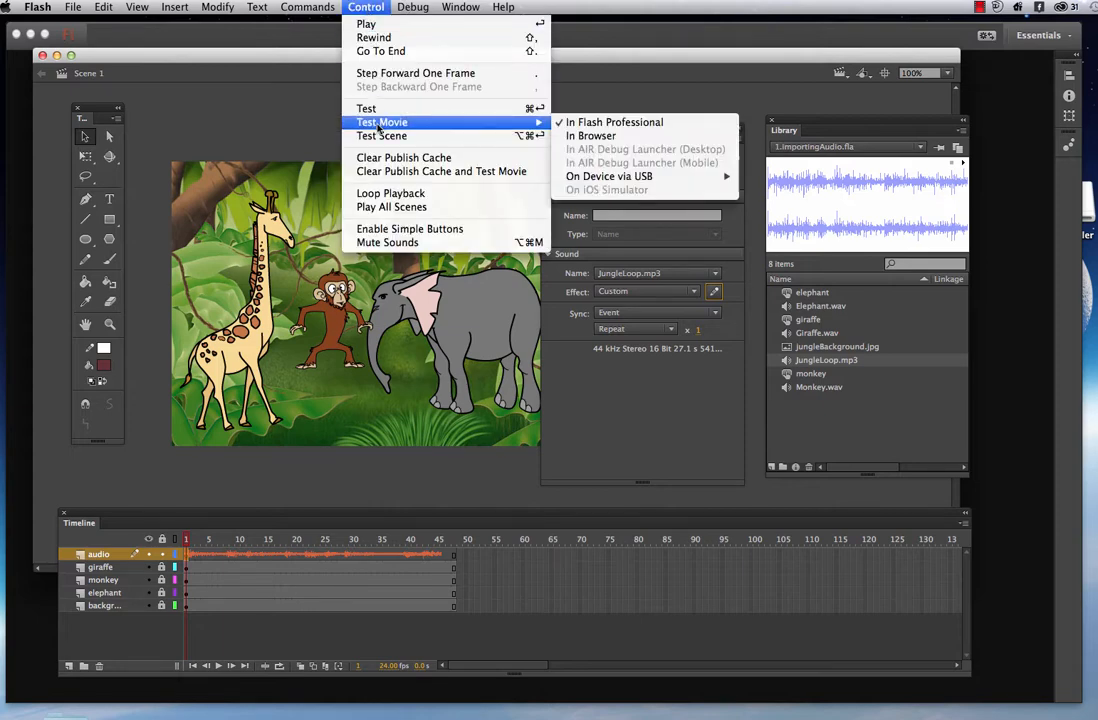
left_click(600, 123)
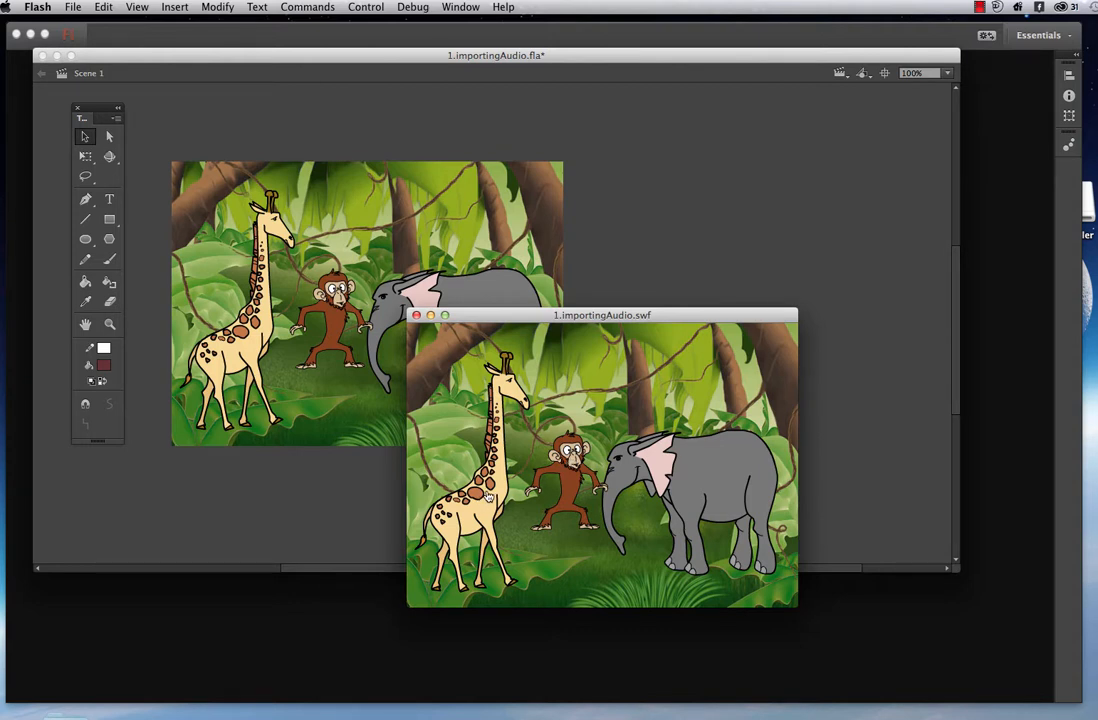
left_click(415, 316)
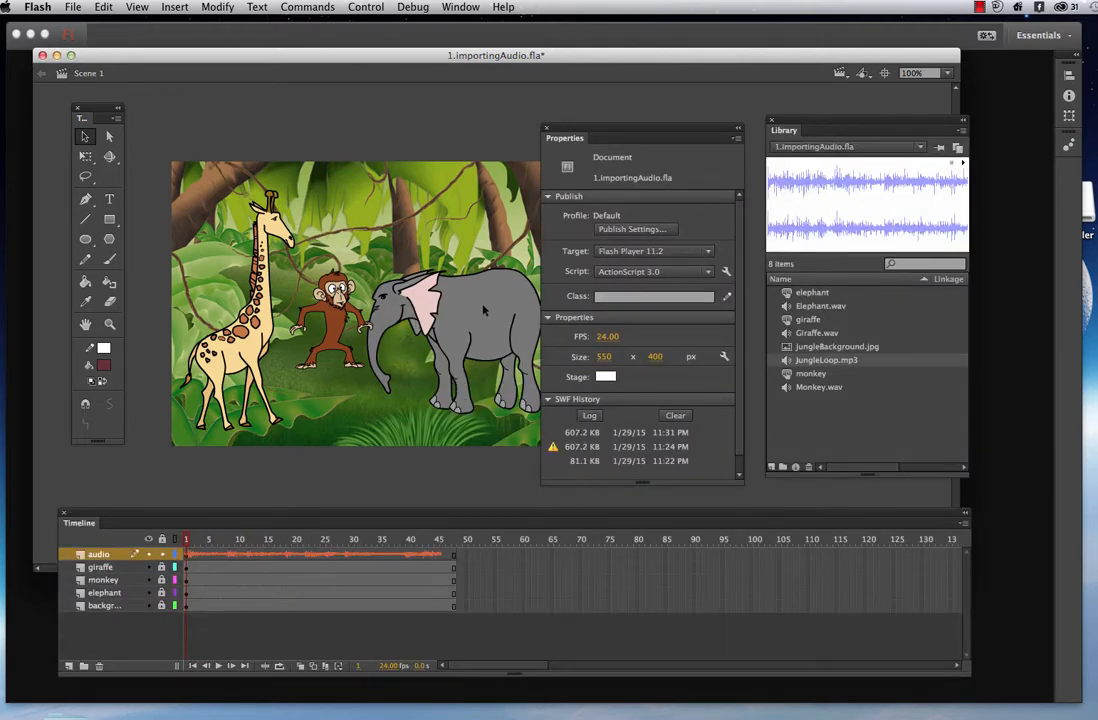
Reopen the audio layer's sound envelope, raise the right channel line slightly, lower the left channel line evenly, and apply the changes
left_click(187, 555)
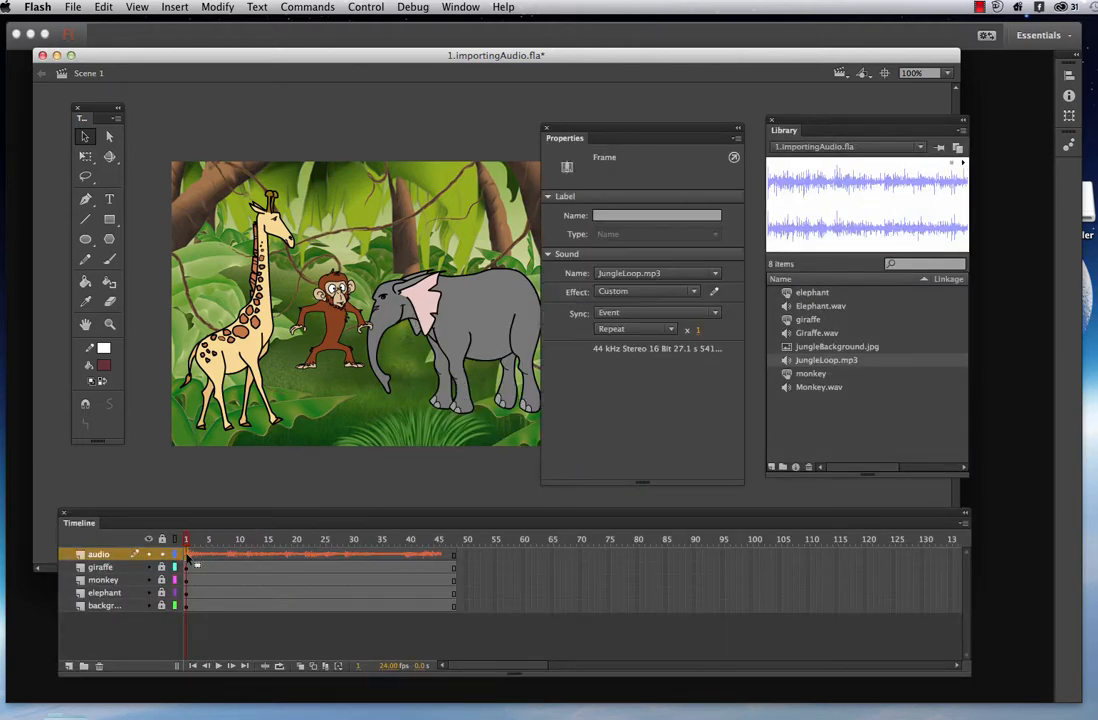
left_click(714, 291)
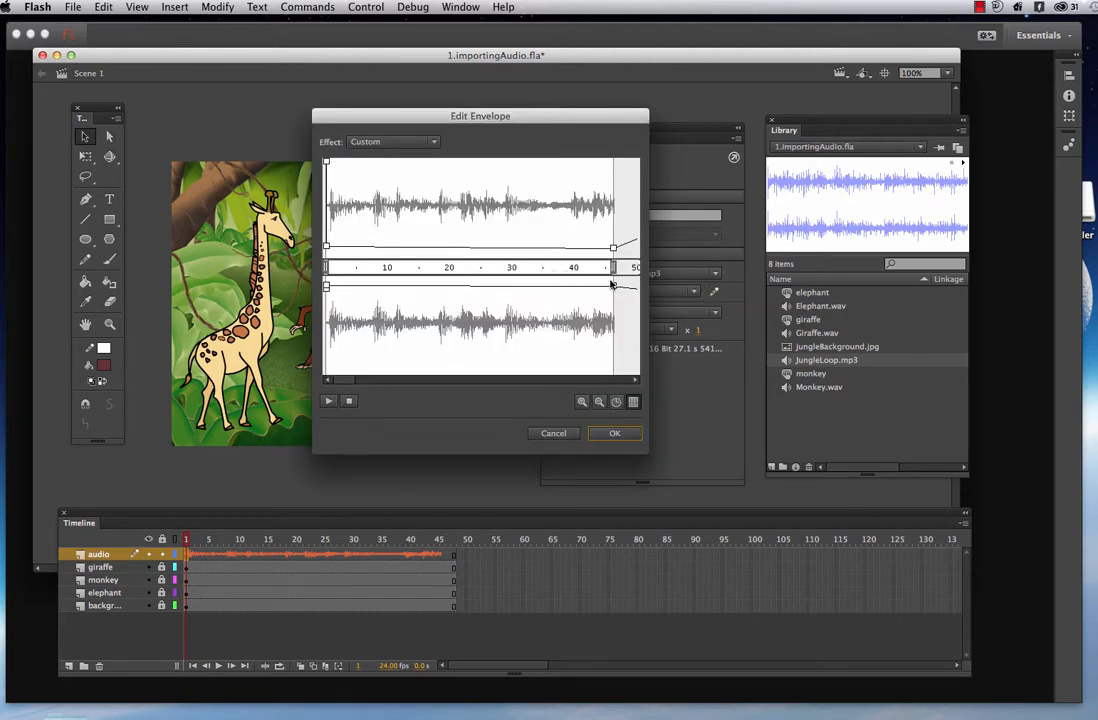
left_click_drag(614, 289, 613, 280)
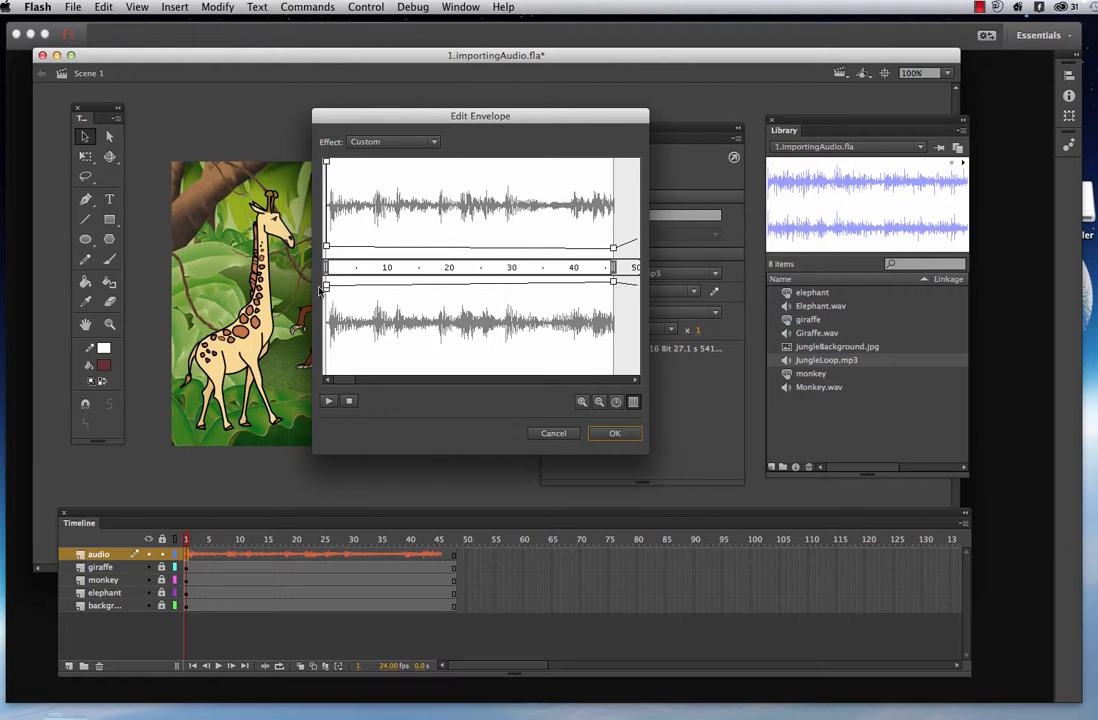
left_click_drag(327, 288, 327, 281)
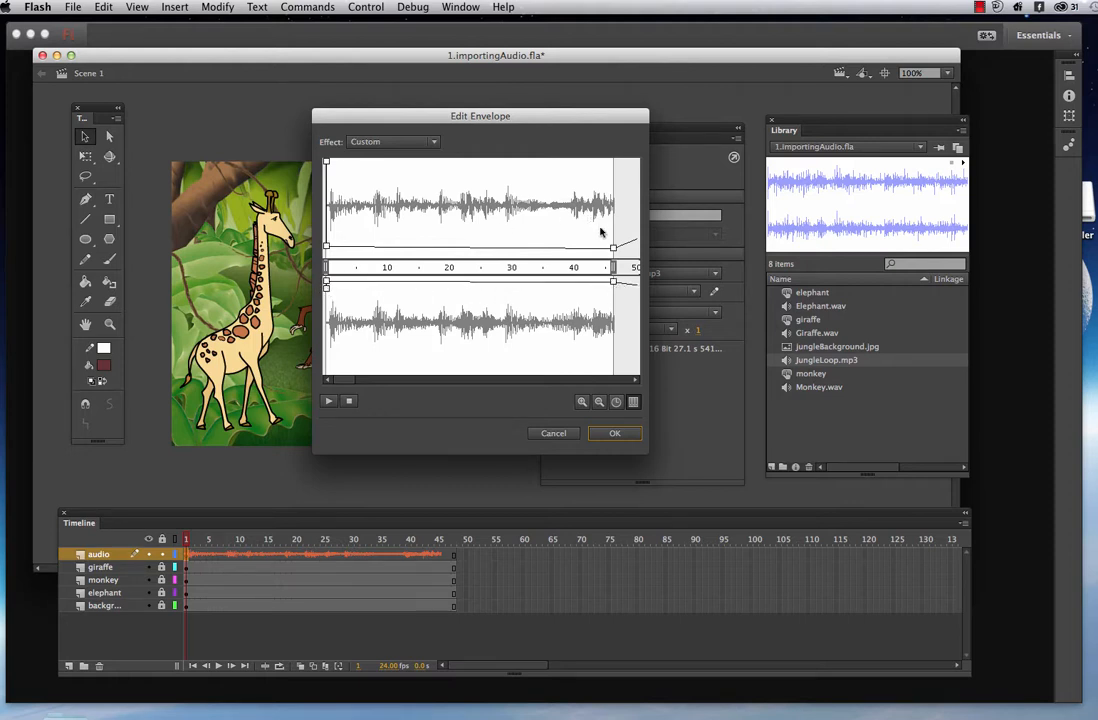
left_click_drag(614, 248, 613, 252)
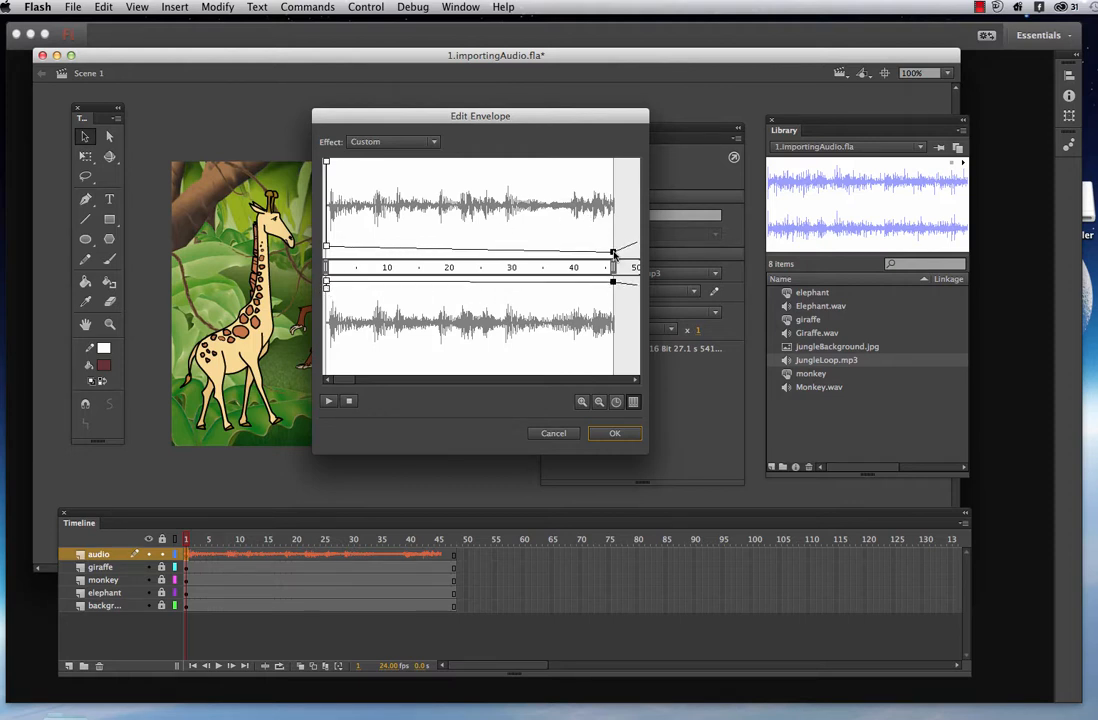
left_click_drag(326, 246, 326, 252)
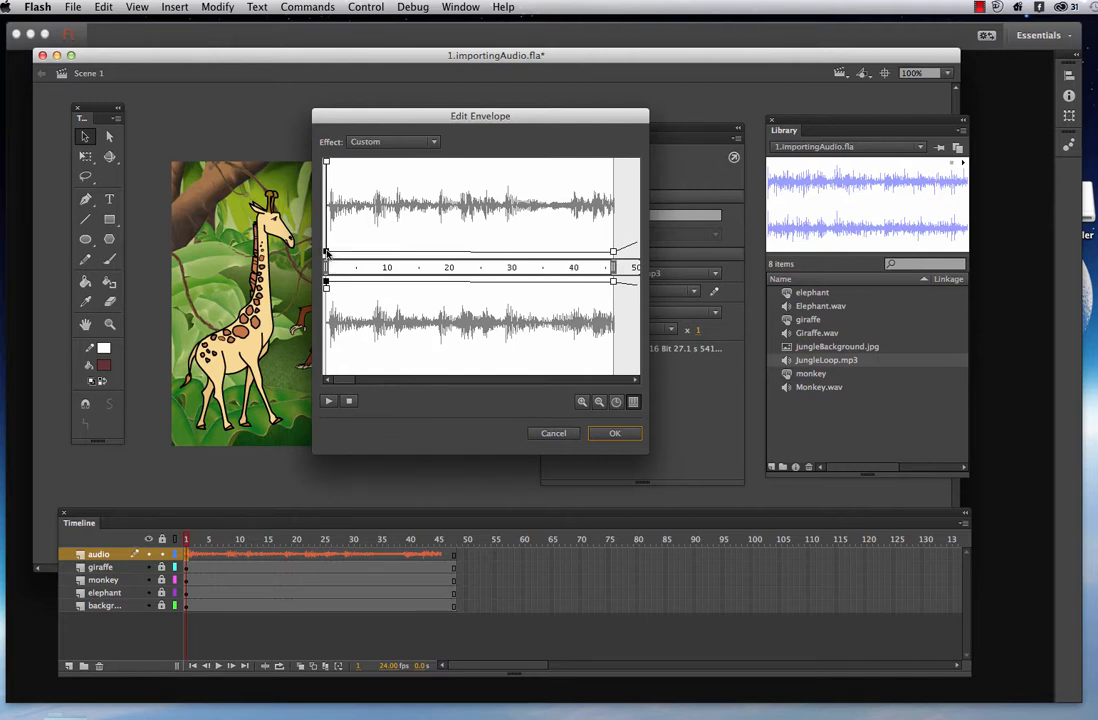
left_click(615, 434)
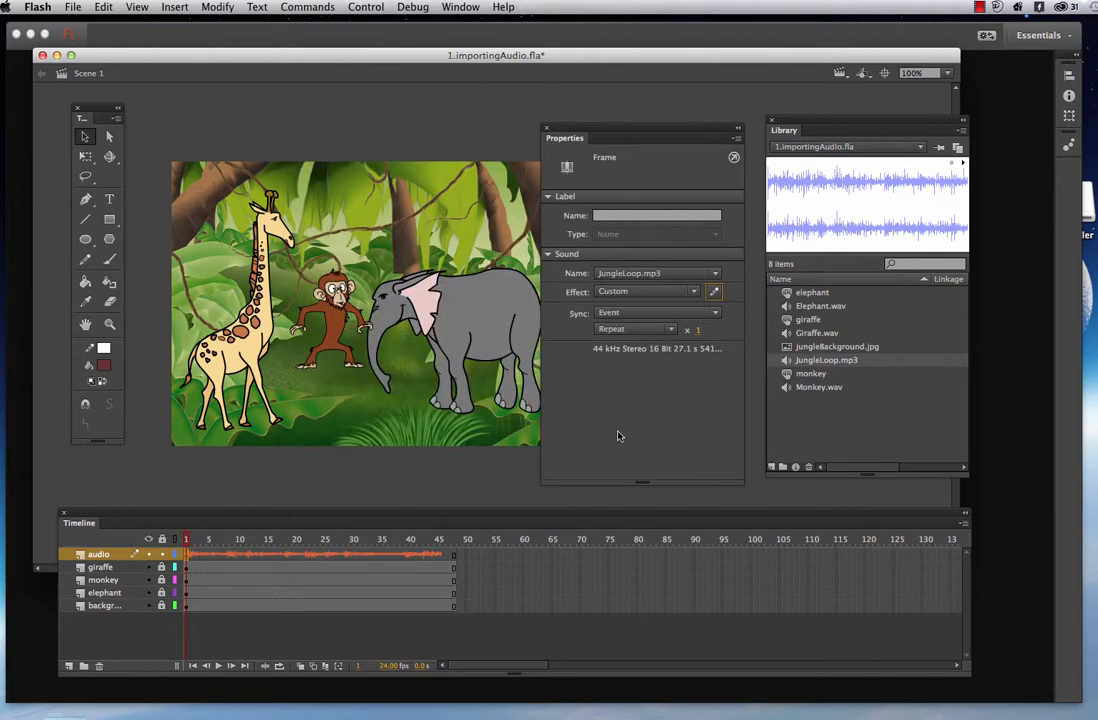
Test the movie again in Flash Professional to check the revised channel volumes, and close the preview
left_click(372, 7)
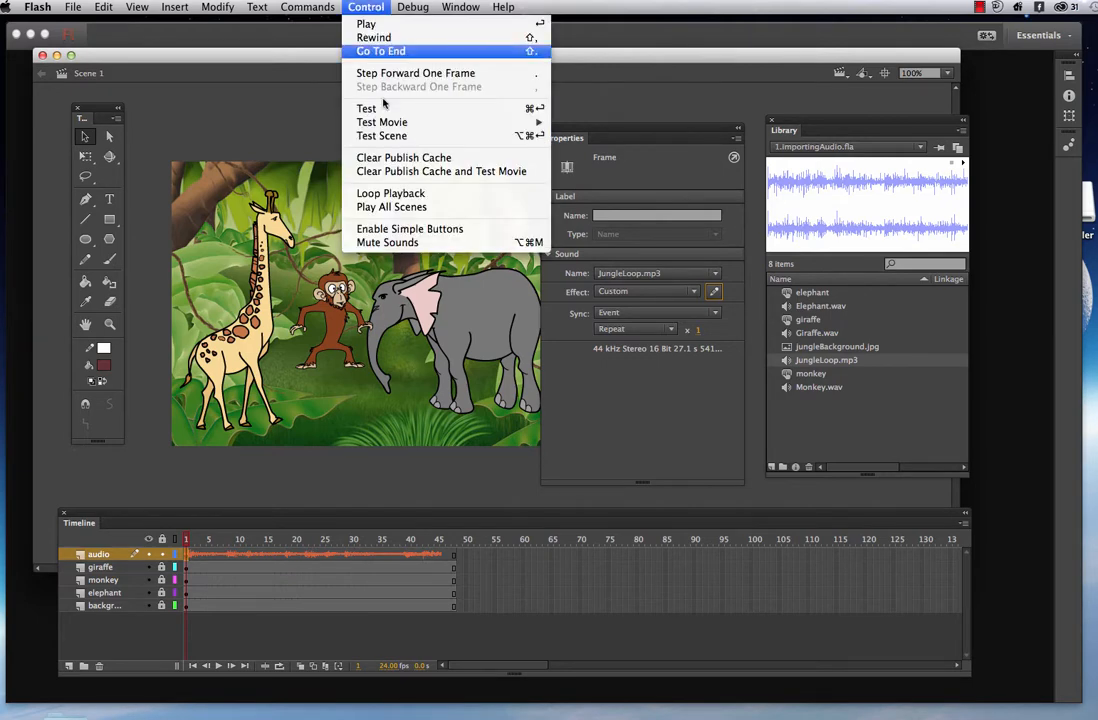
mouse_move(400, 122)
left_click(604, 123)
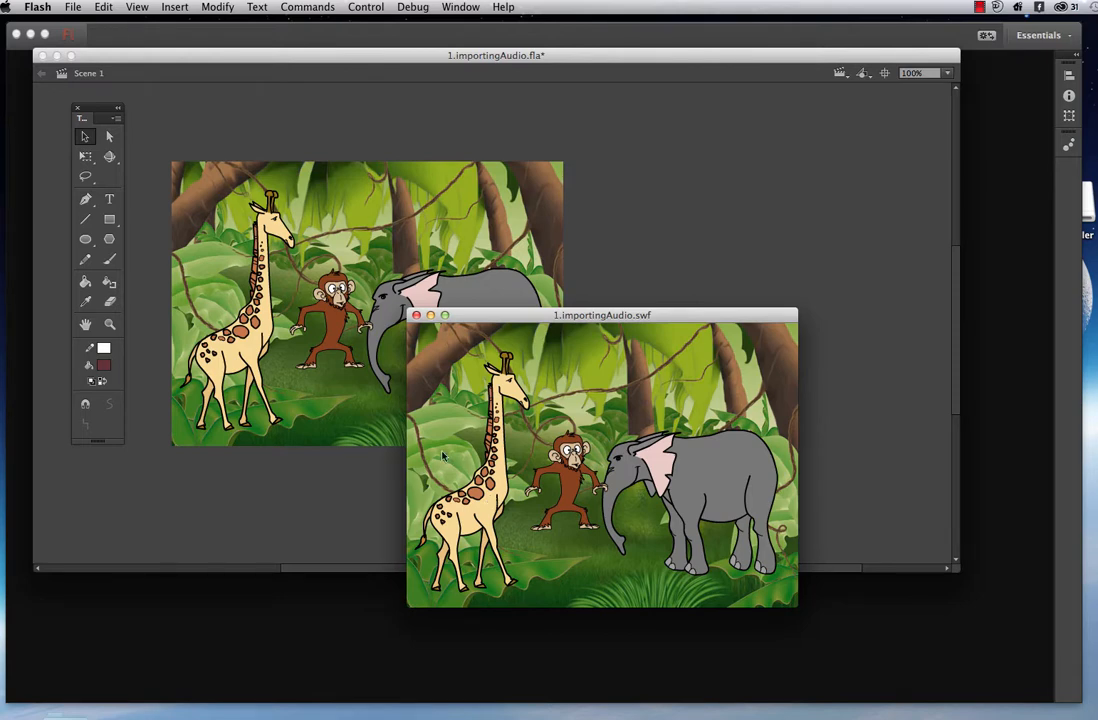
key("super+w")
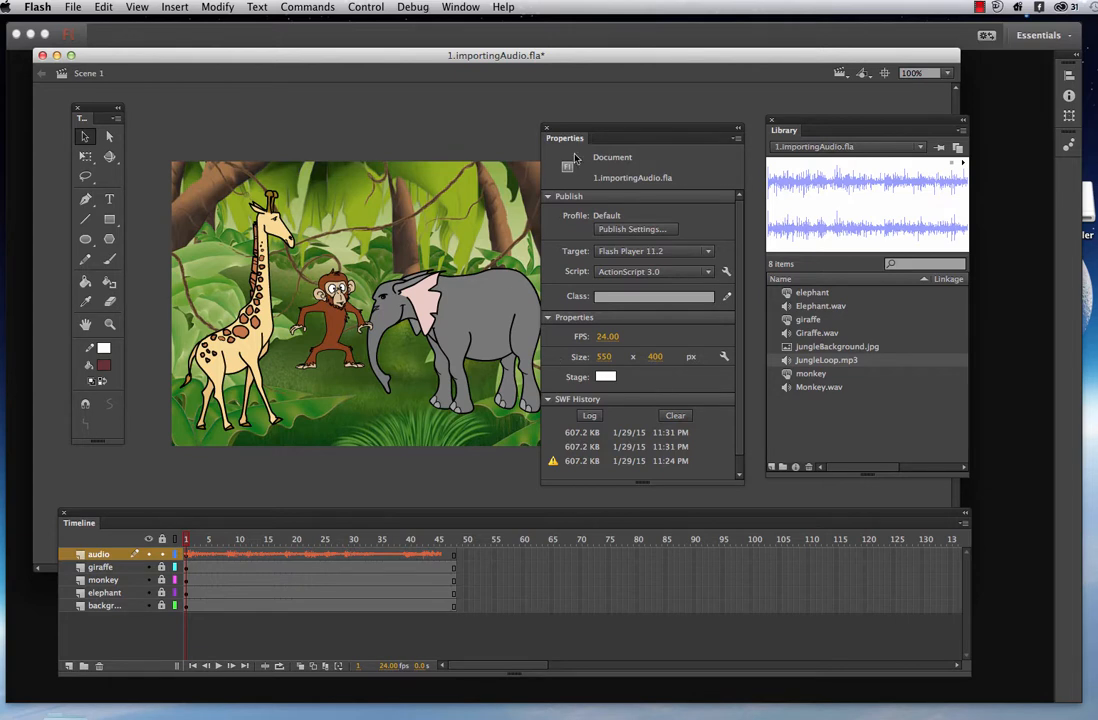
left_click(980, 7)
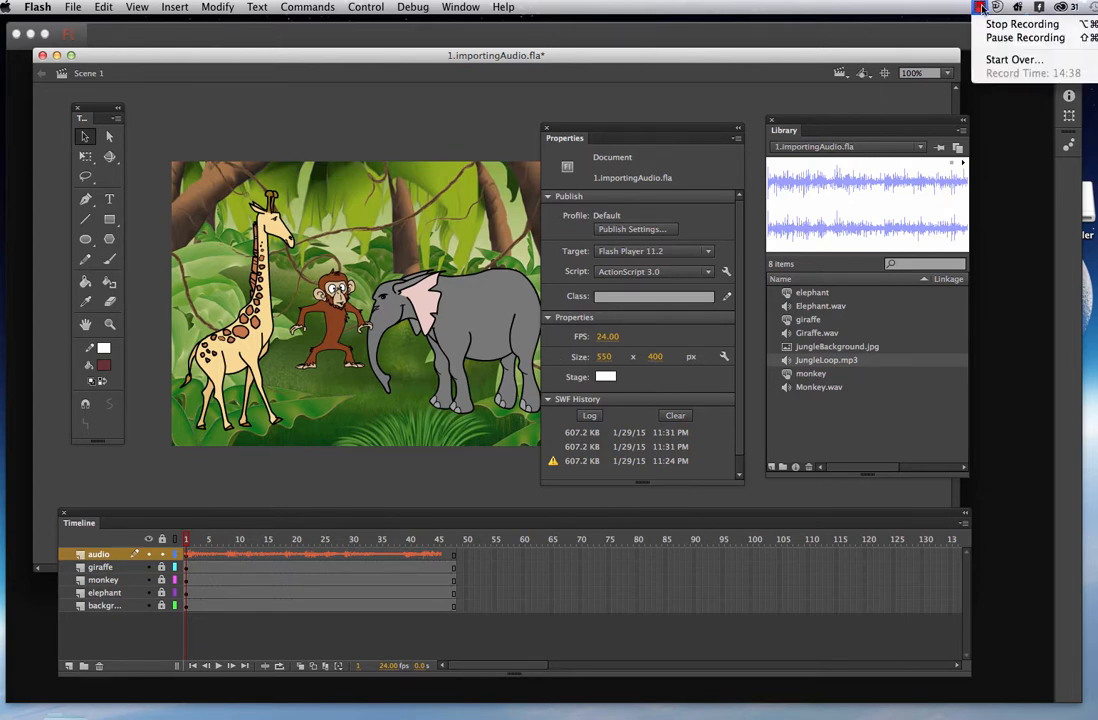